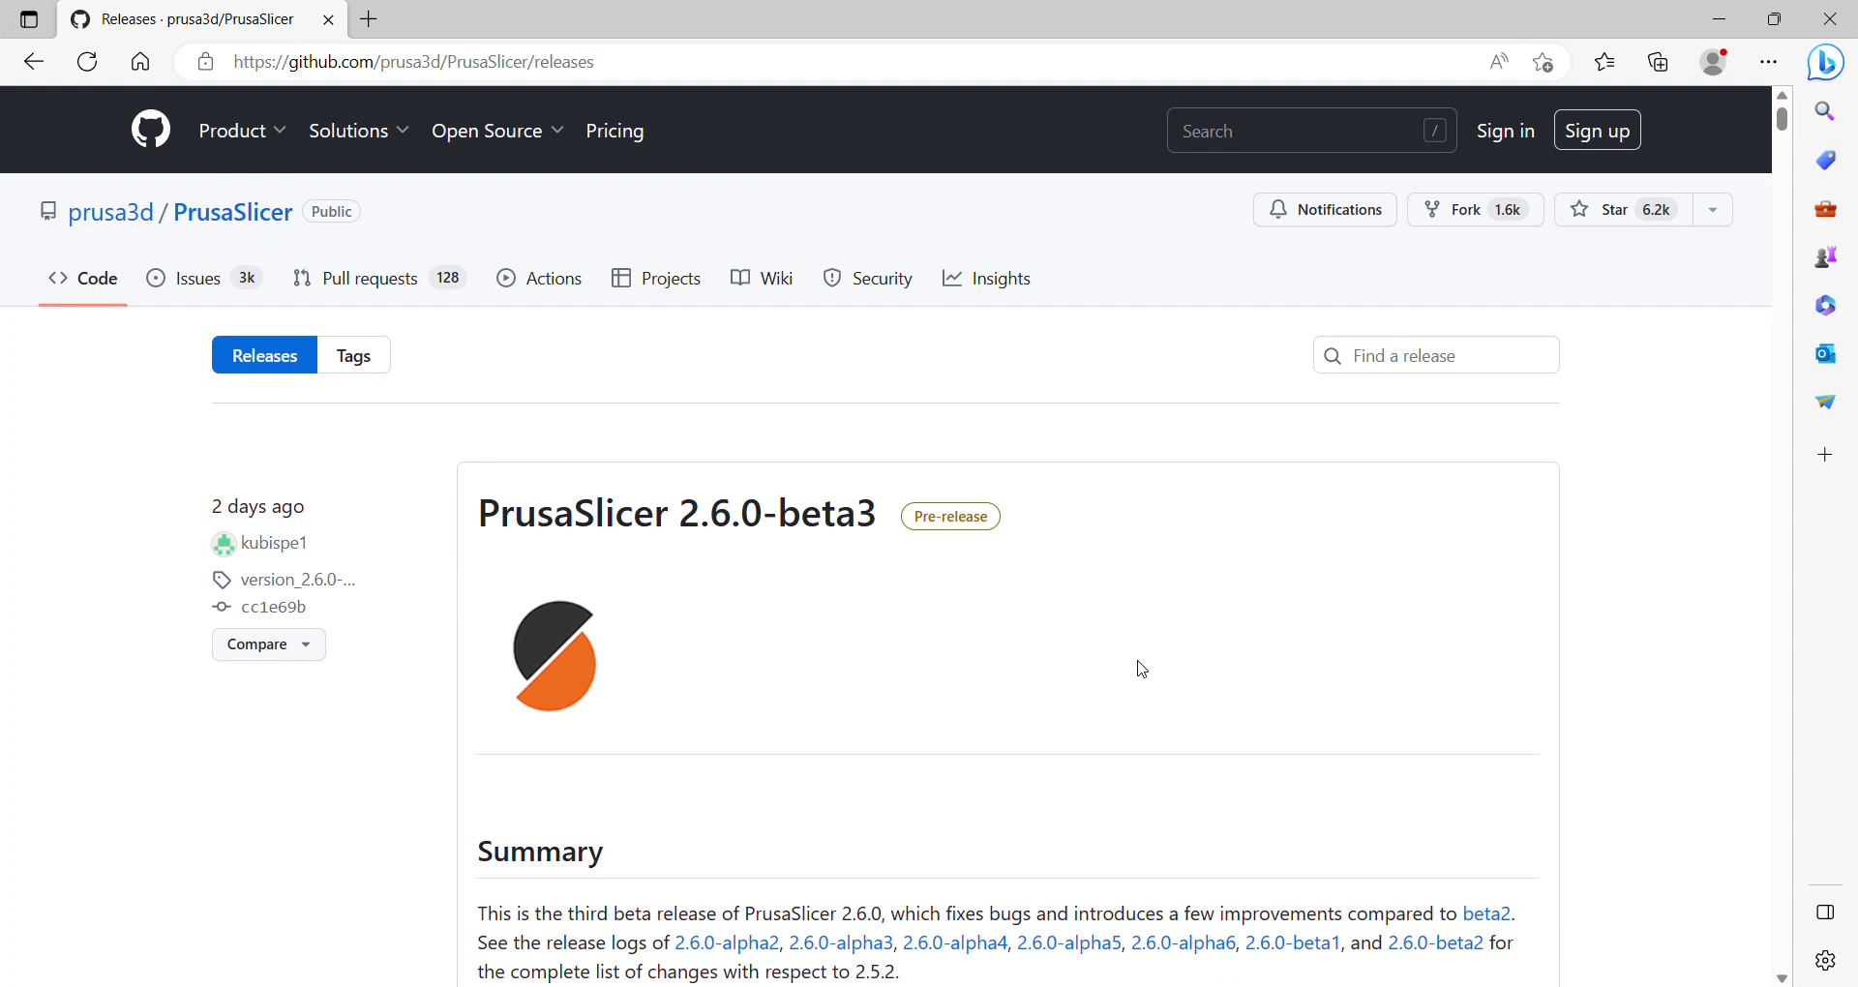
Read down the PrusaSlicer 2.6.0-beta3 release notes, then return to the page top
{"action": "scroll", "coordinate": [1142, 670], "scroll_direction": "down", "scroll_amount": 1}
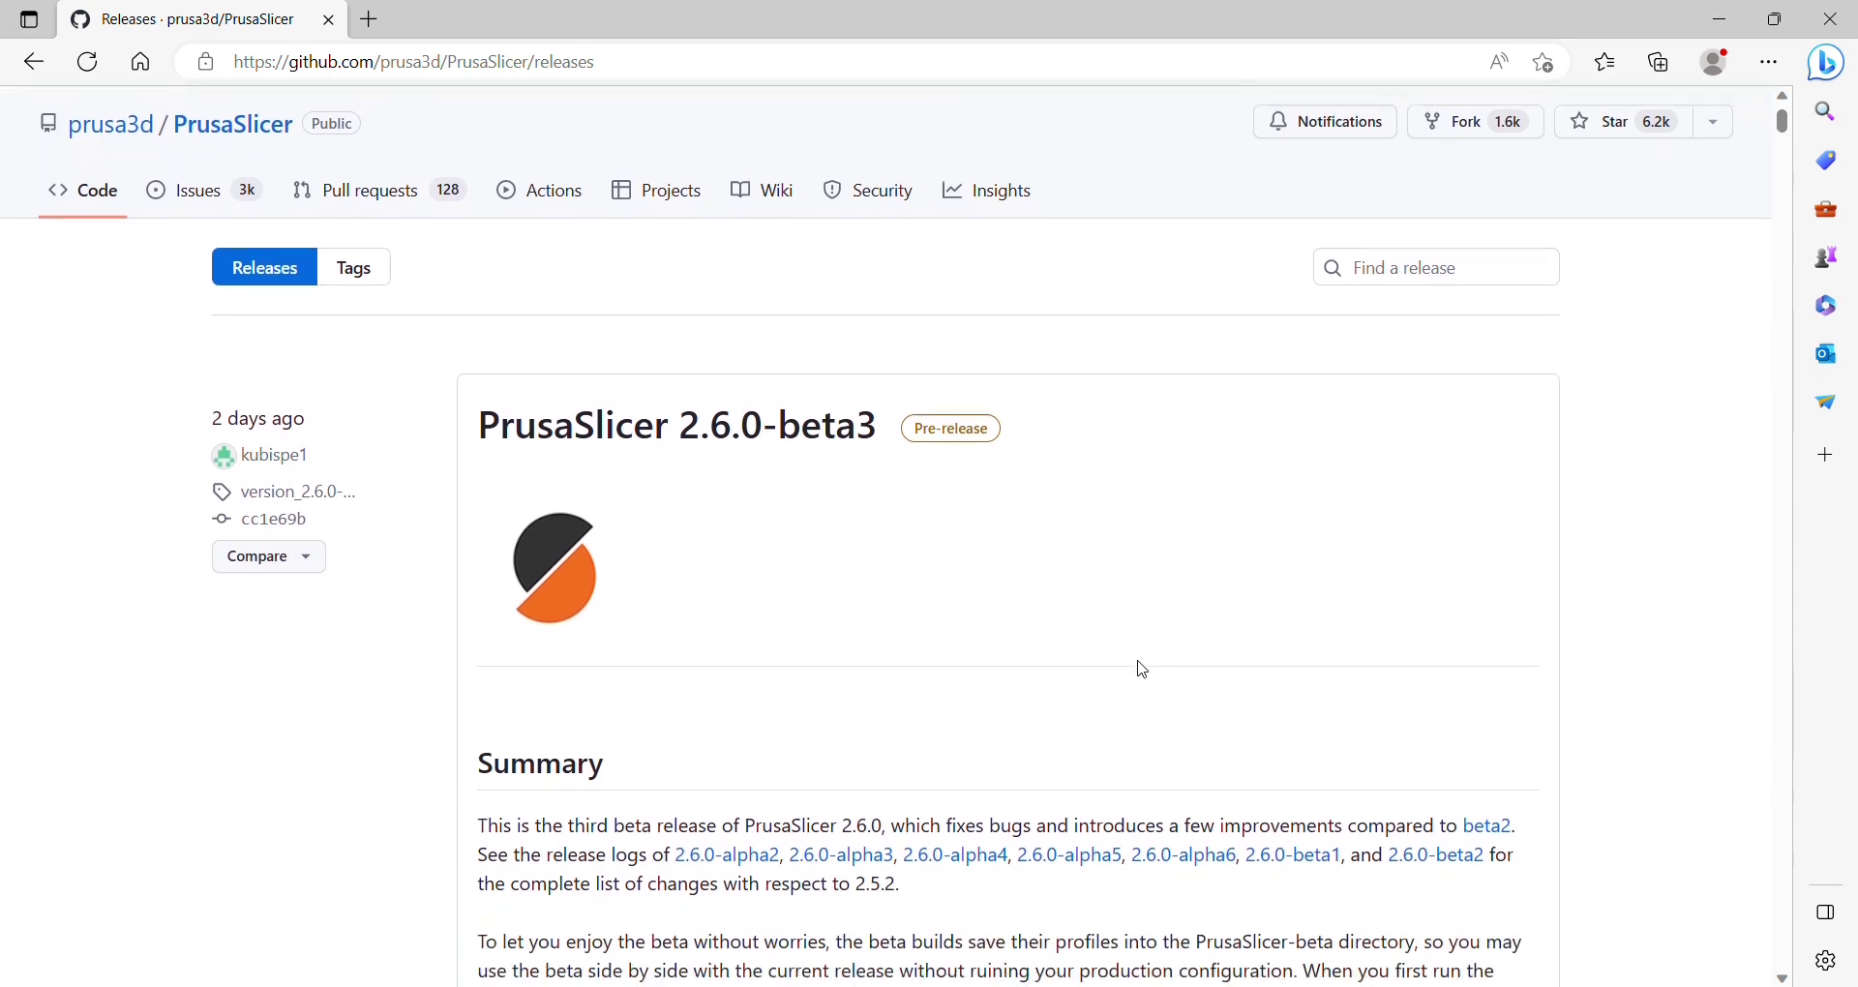
{"action": "scroll", "coordinate": [1142, 670], "scroll_direction": "down", "scroll_amount": 1}
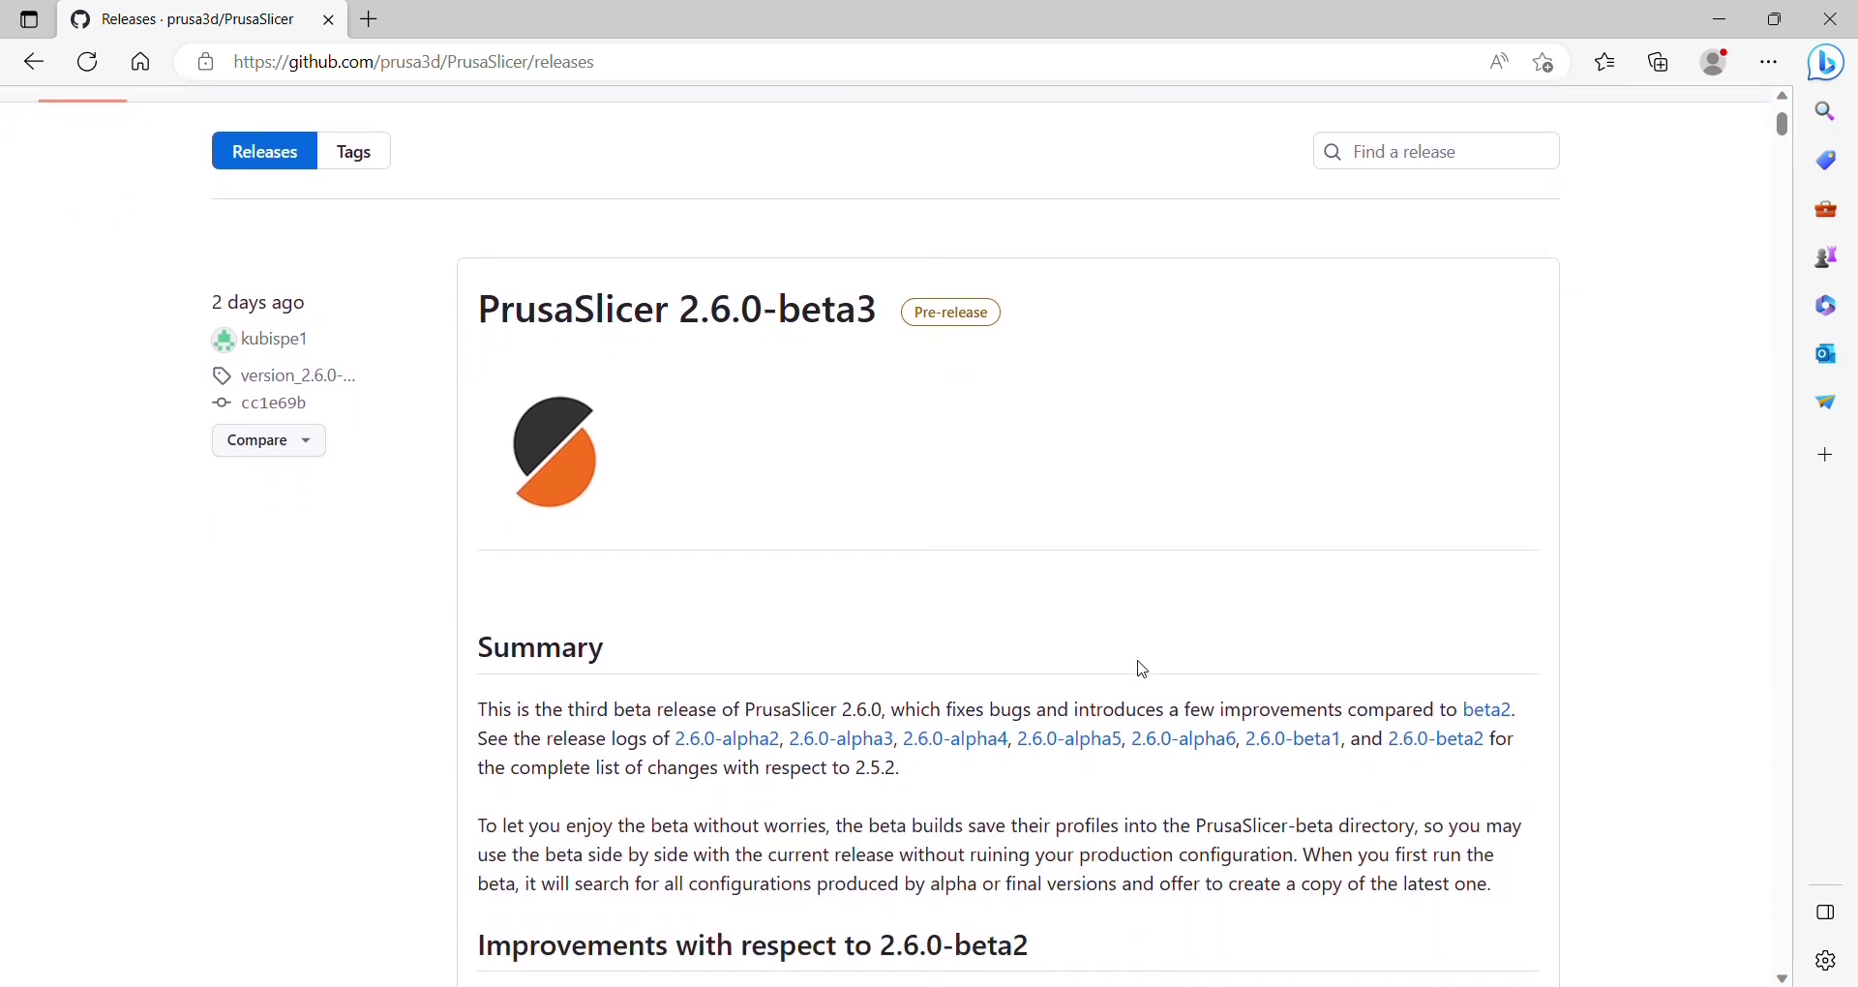
{"action": "scroll", "coordinate": [1142, 670], "scroll_direction": "down", "scroll_amount": 2}
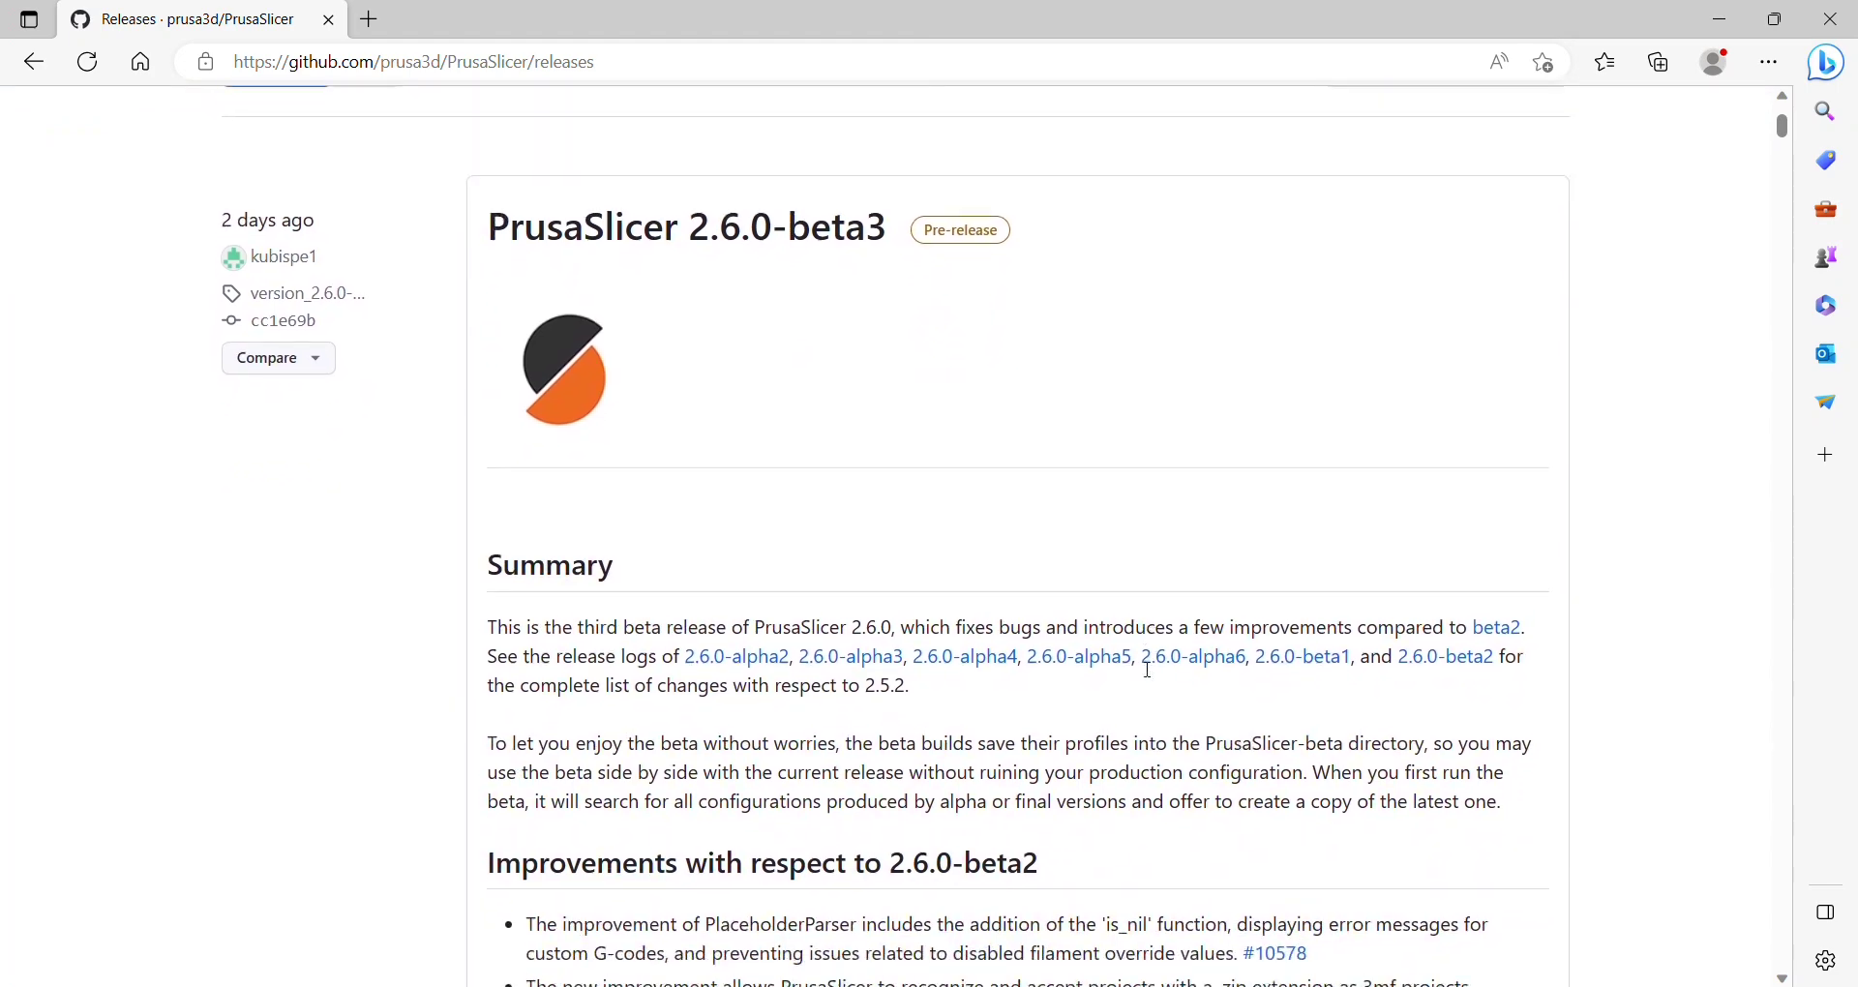
{"action": "scroll", "coordinate": [1149, 670], "scroll_direction": "down", "scroll_amount": 4}
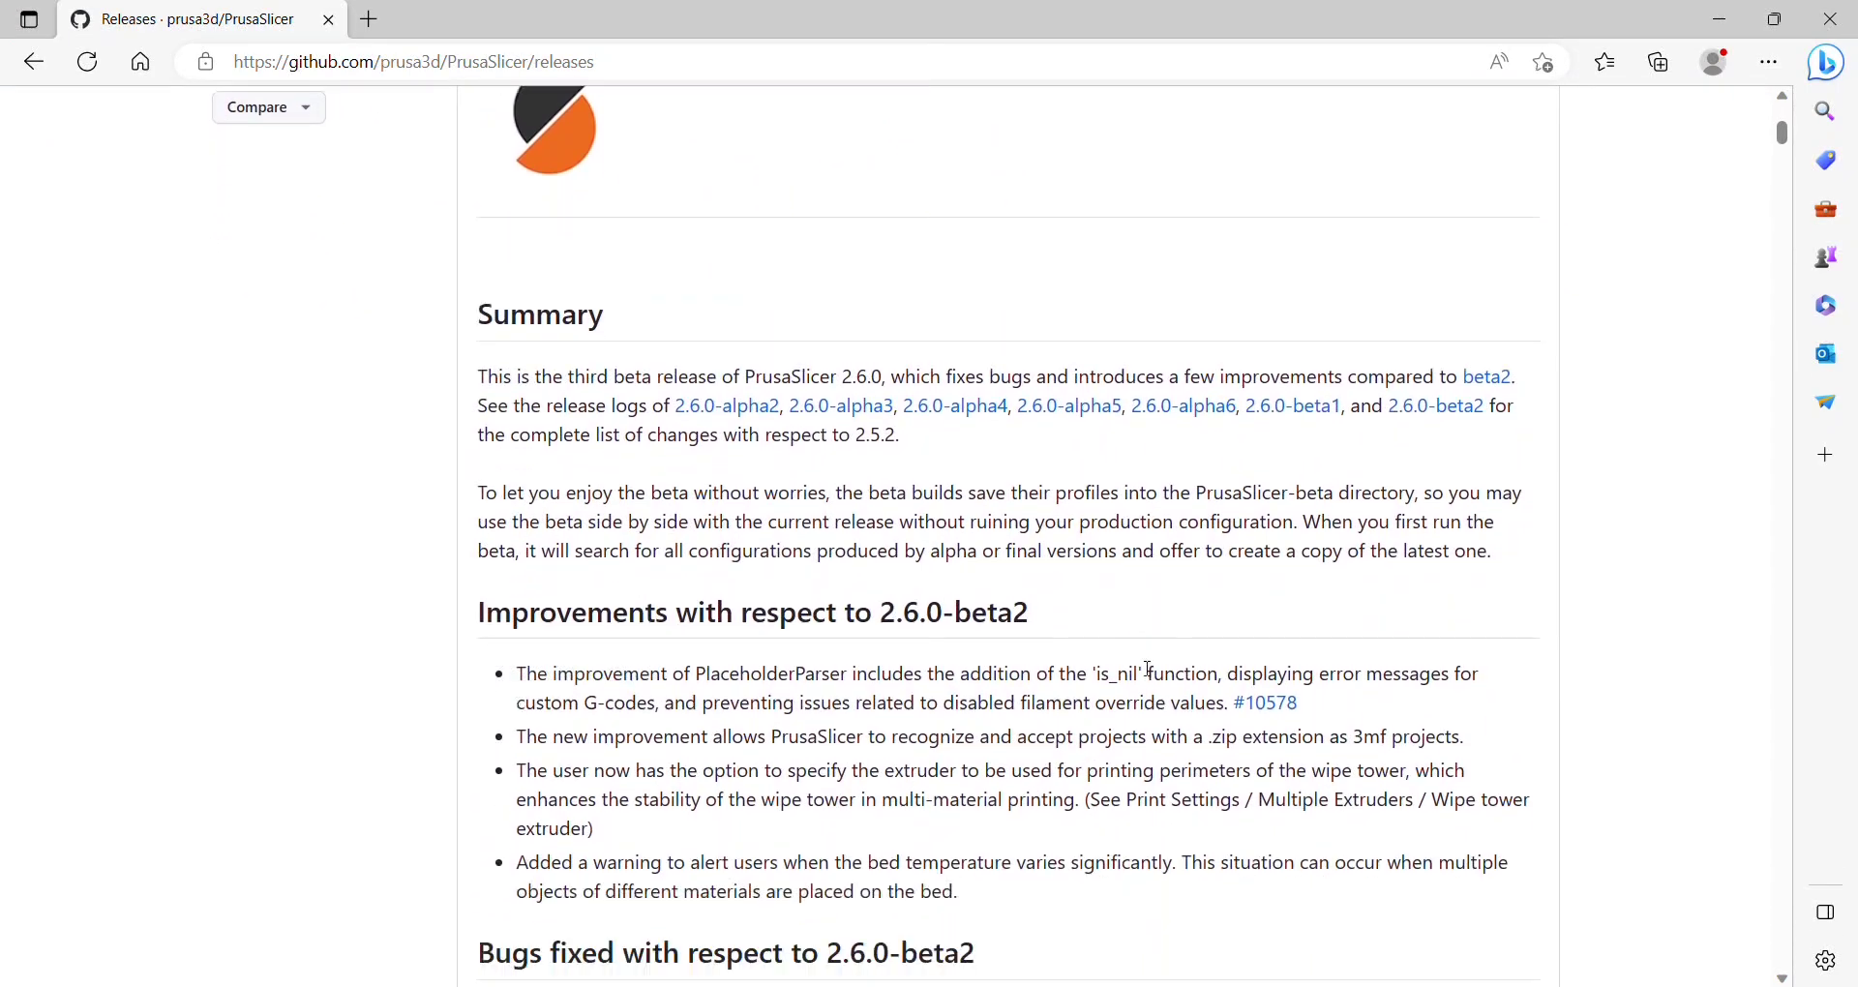
{"action": "scroll", "coordinate": [1142, 669], "scroll_direction": "down", "scroll_amount": 12}
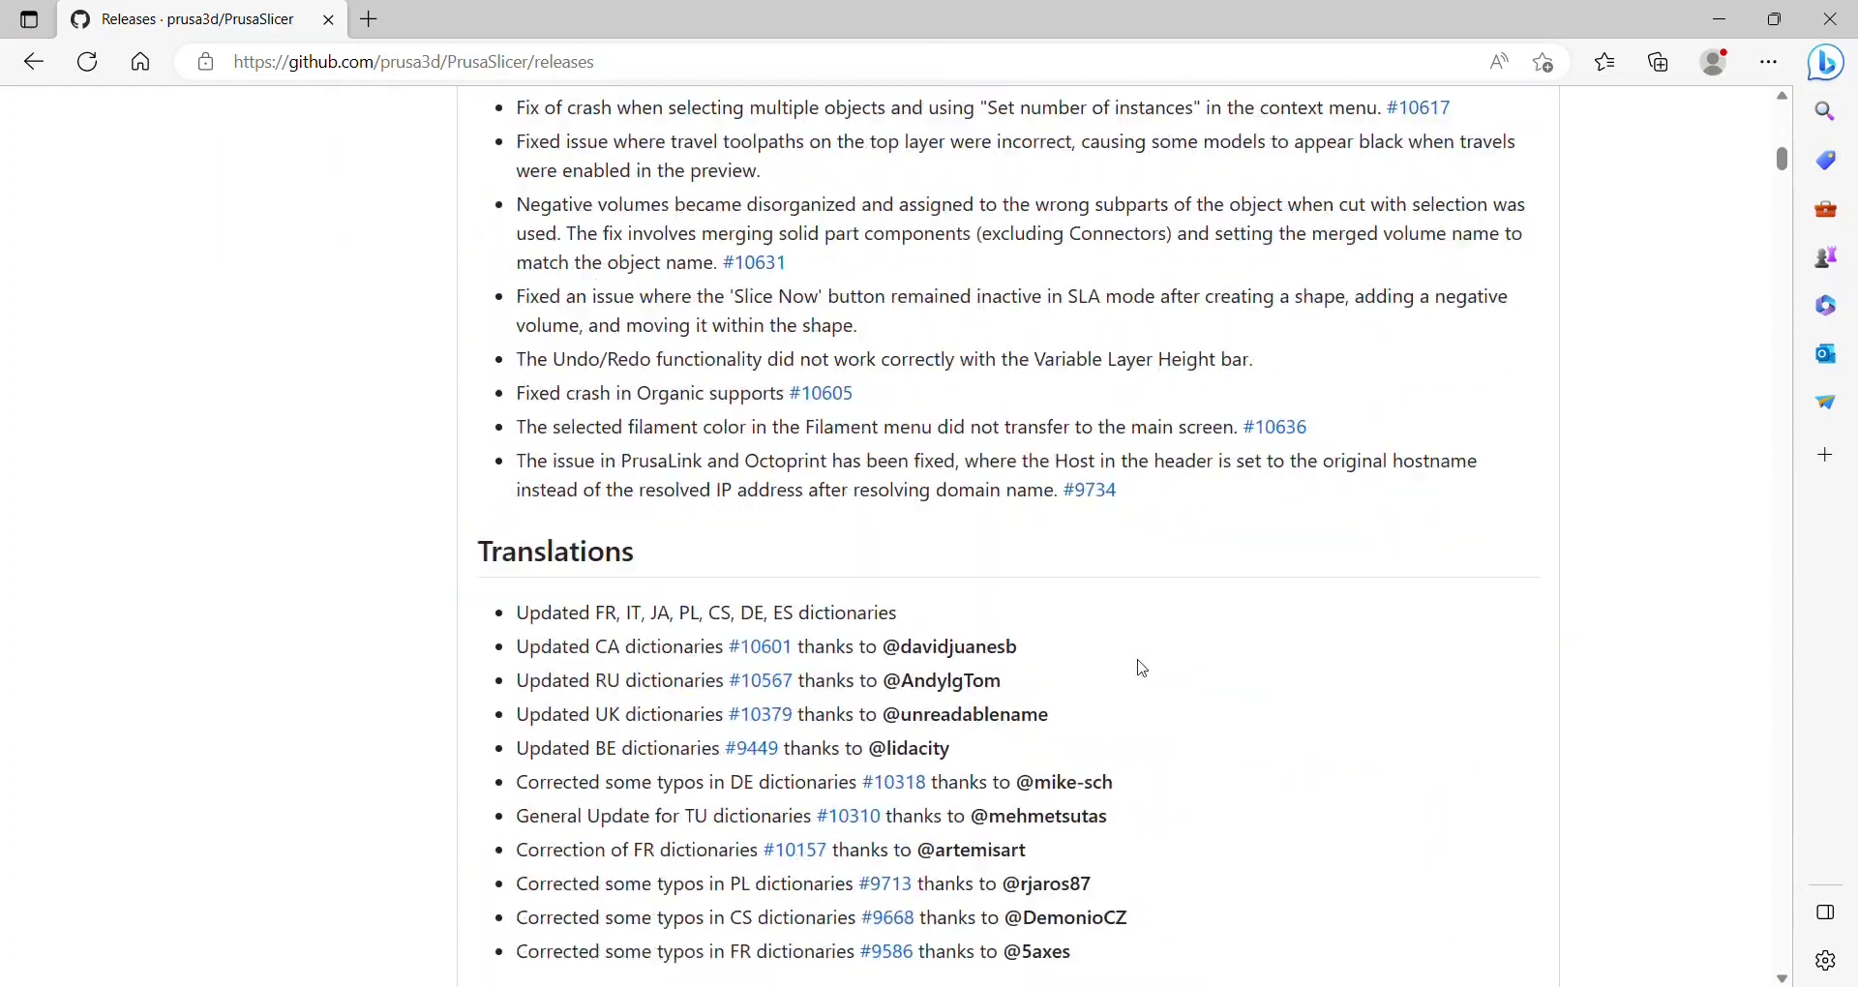
{"action": "scroll", "coordinate": [1142, 670], "scroll_direction": "down", "scroll_amount": 1}
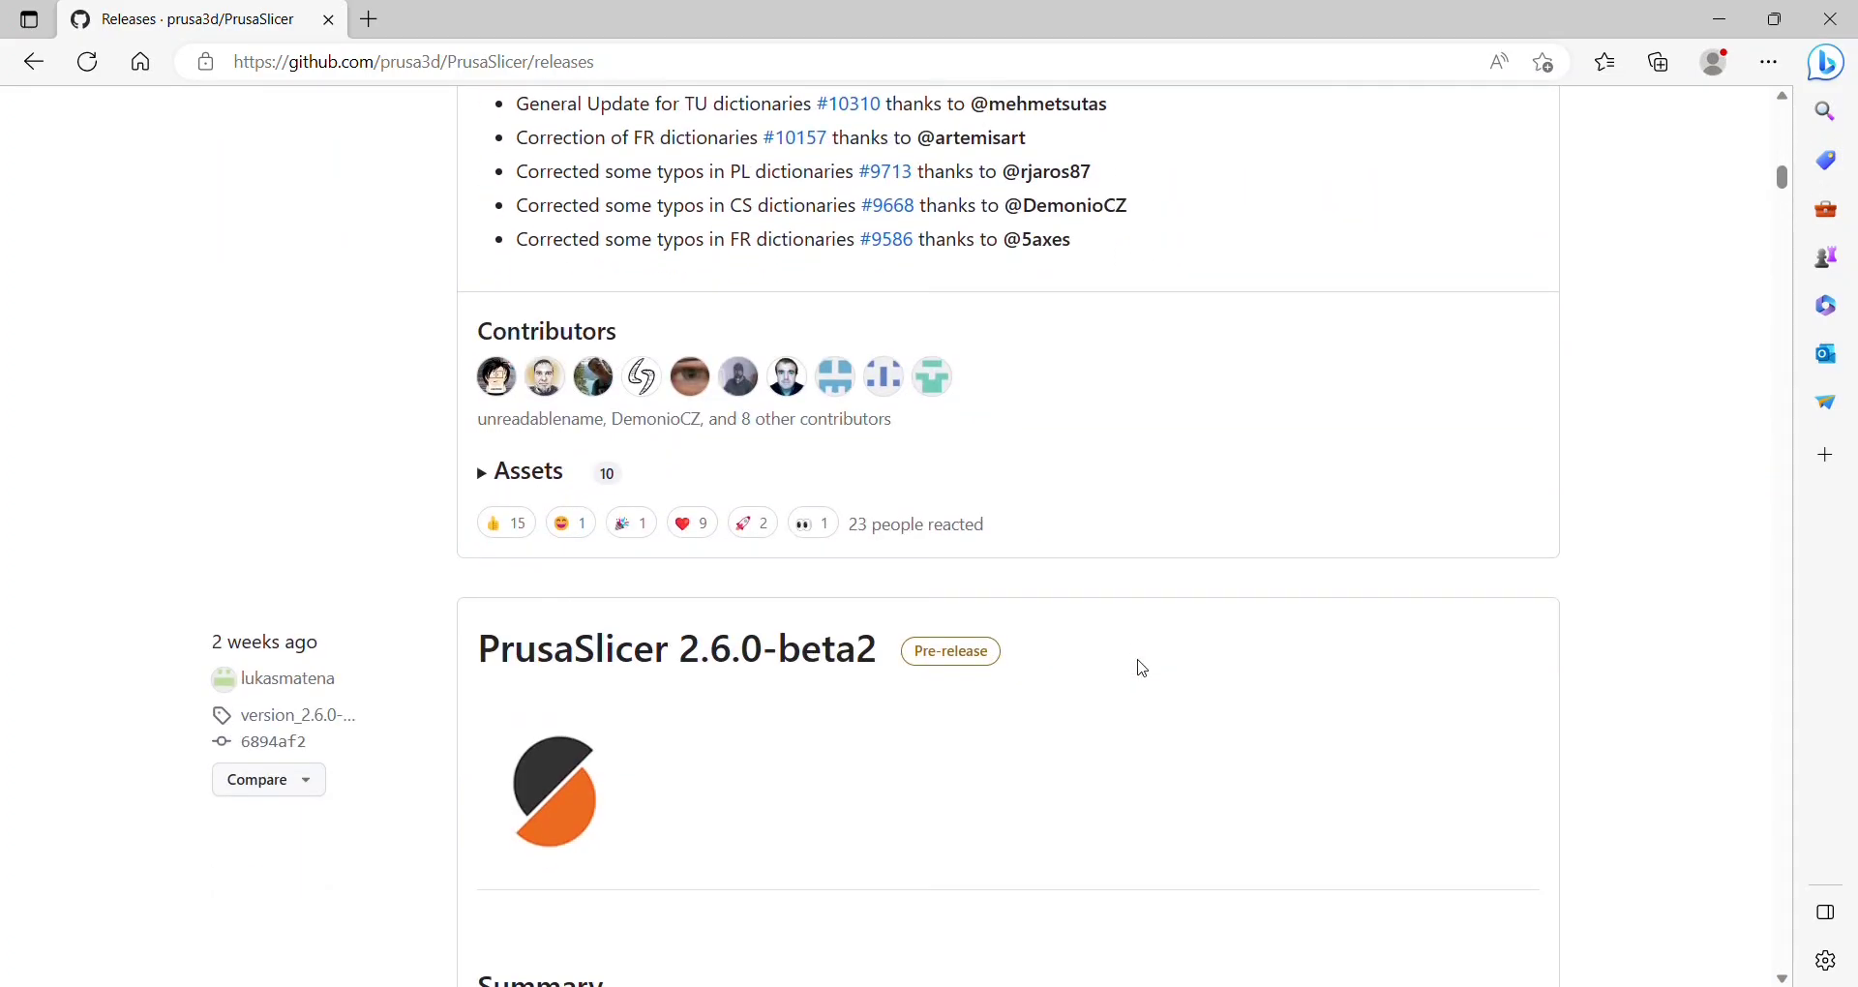
{"action": "scroll", "coordinate": [1114, 804], "scroll_direction": "down", "scroll_amount": 20}
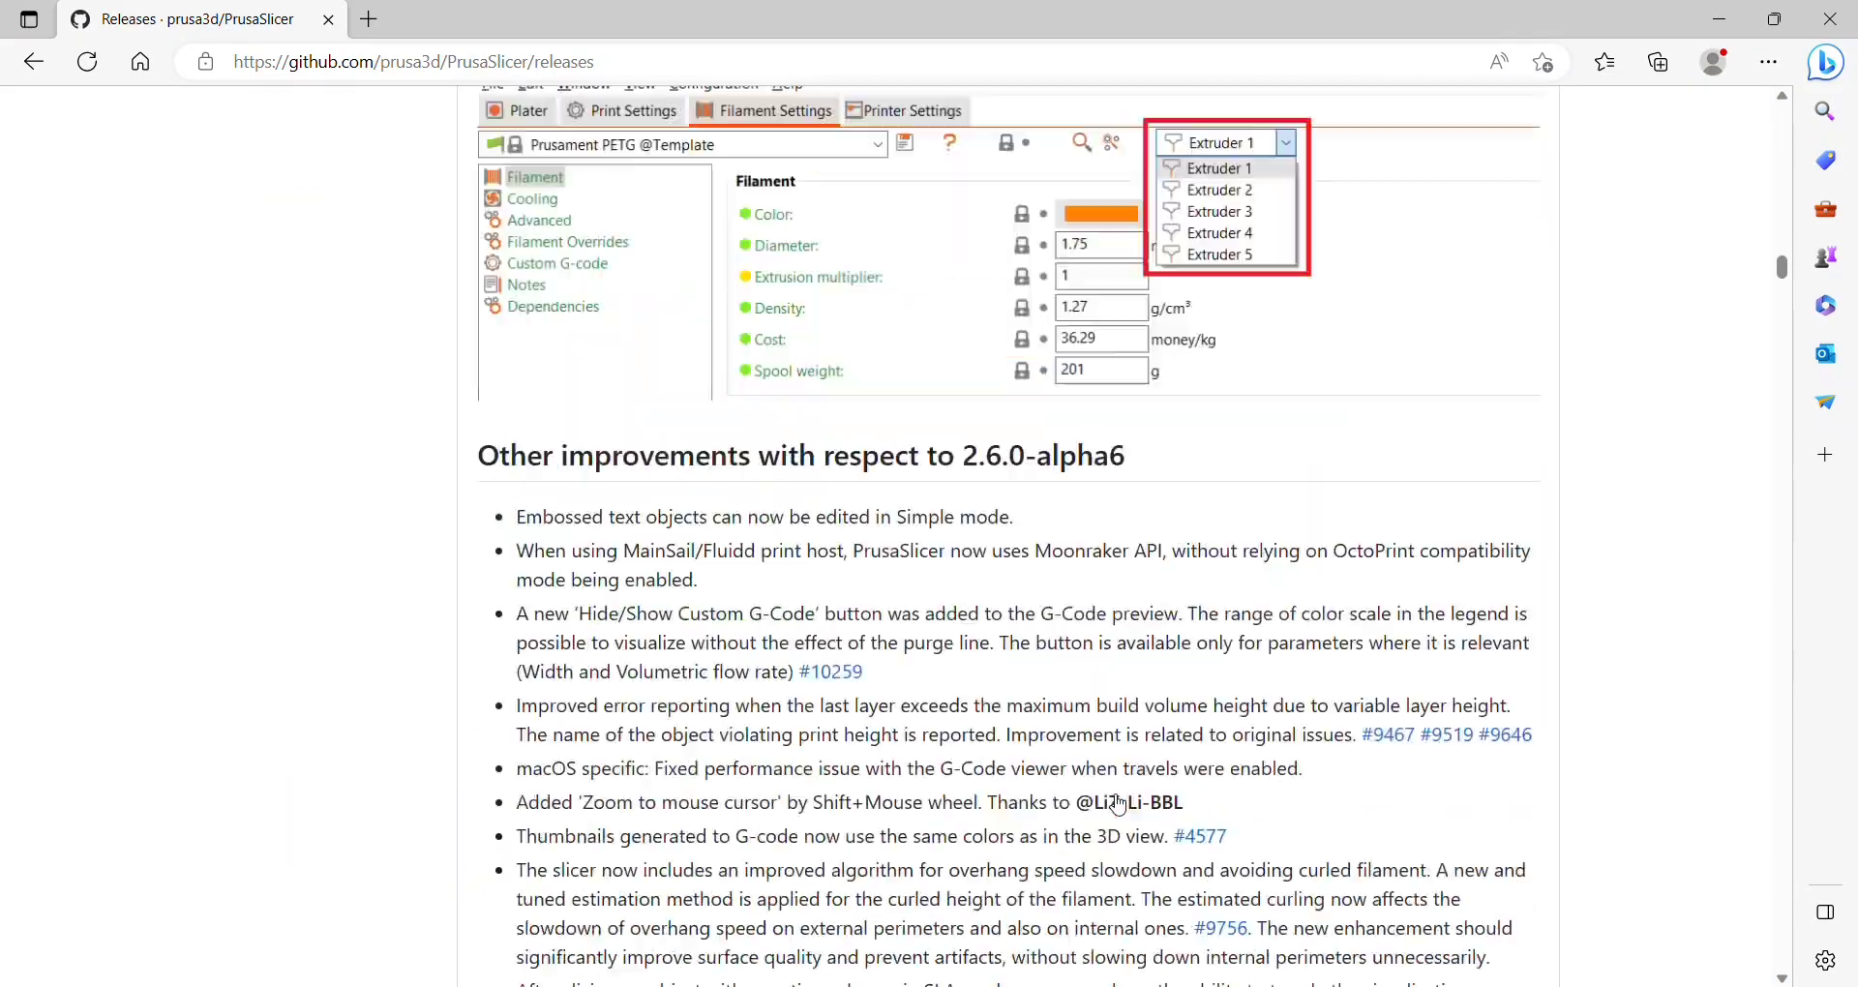
{"action": "scroll", "coordinate": [1119, 803], "scroll_direction": "down", "scroll_amount": 20}
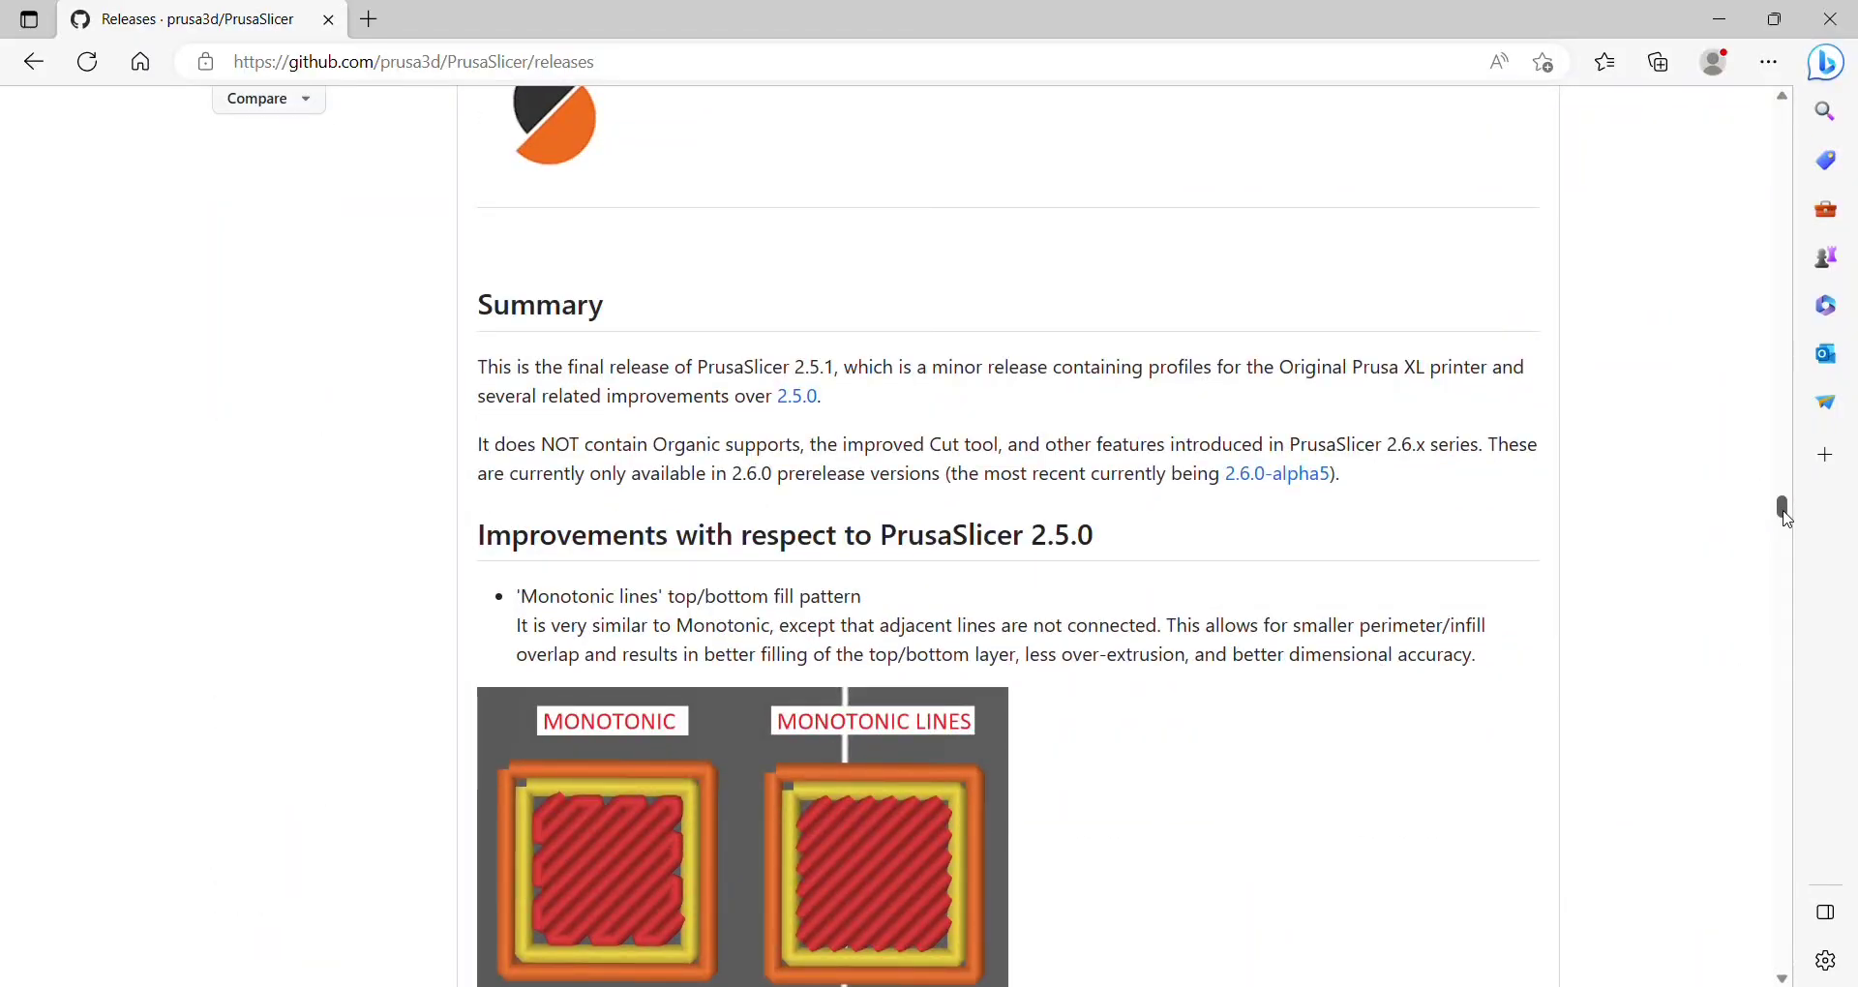
{"action": "left_click_drag", "start_coordinate": [1783, 507], "coordinate": [1783, 956]}
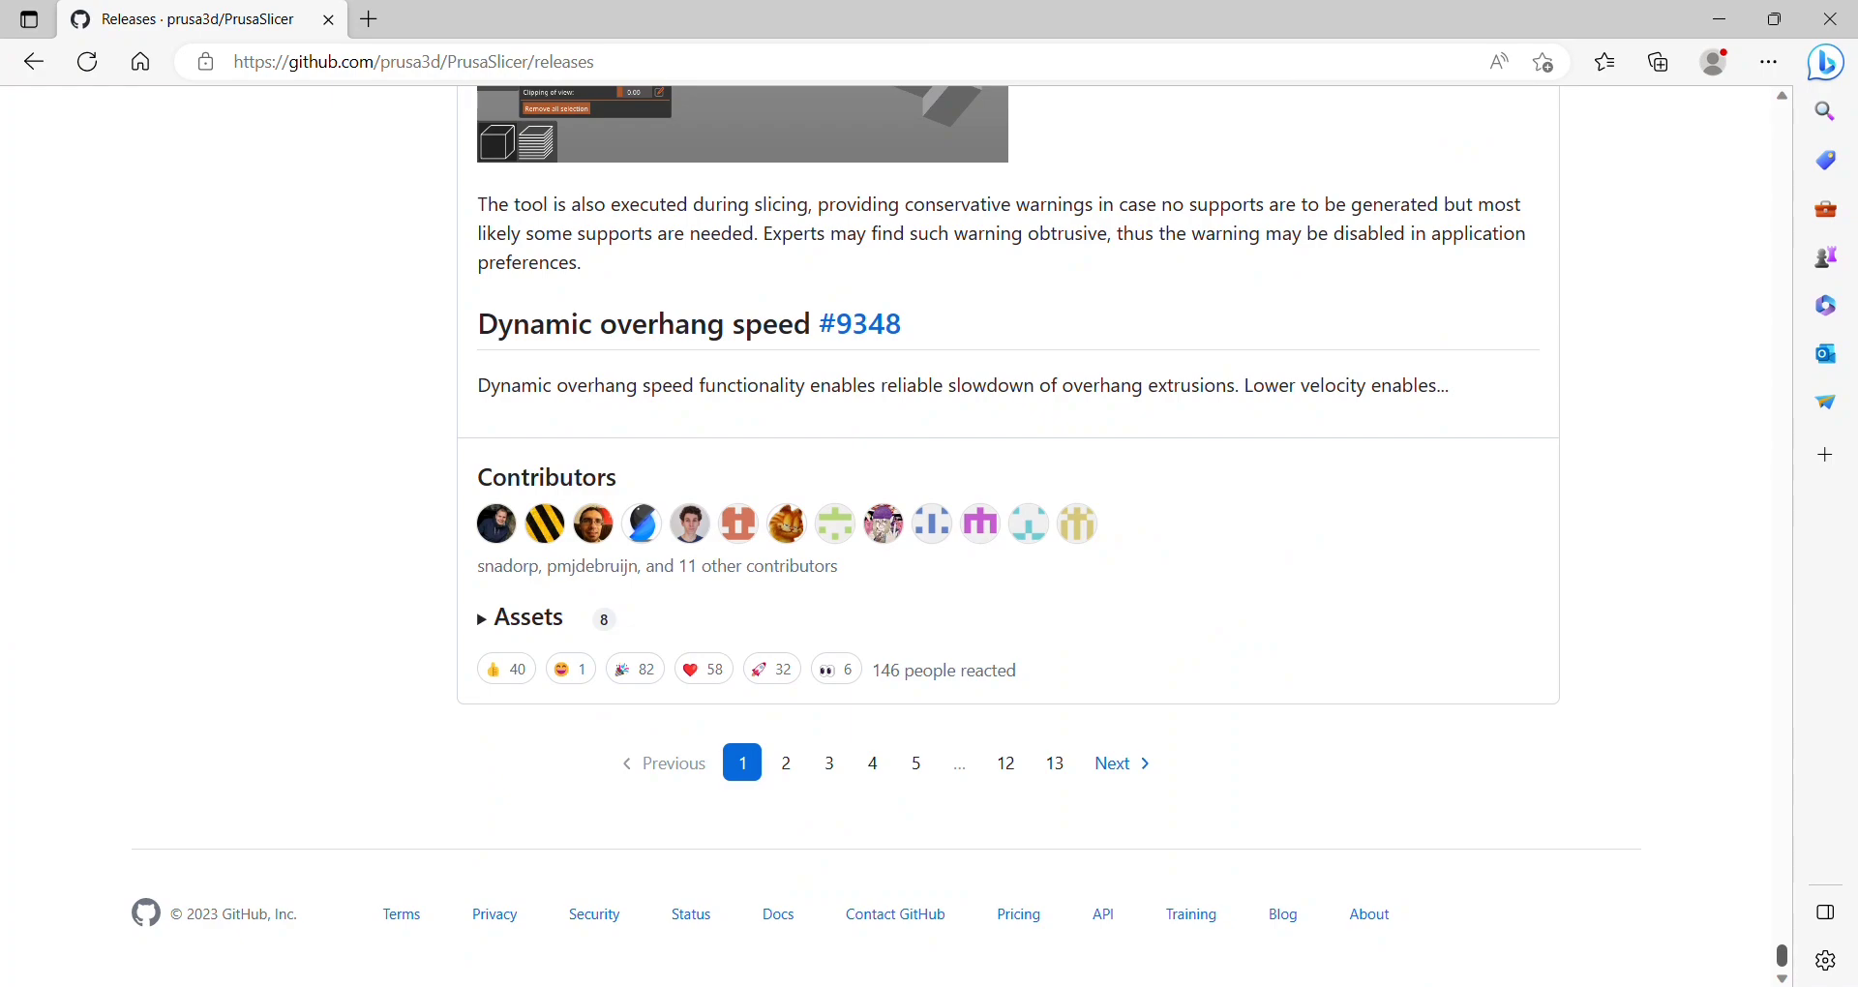
{"action": "key", "text": "Home"}
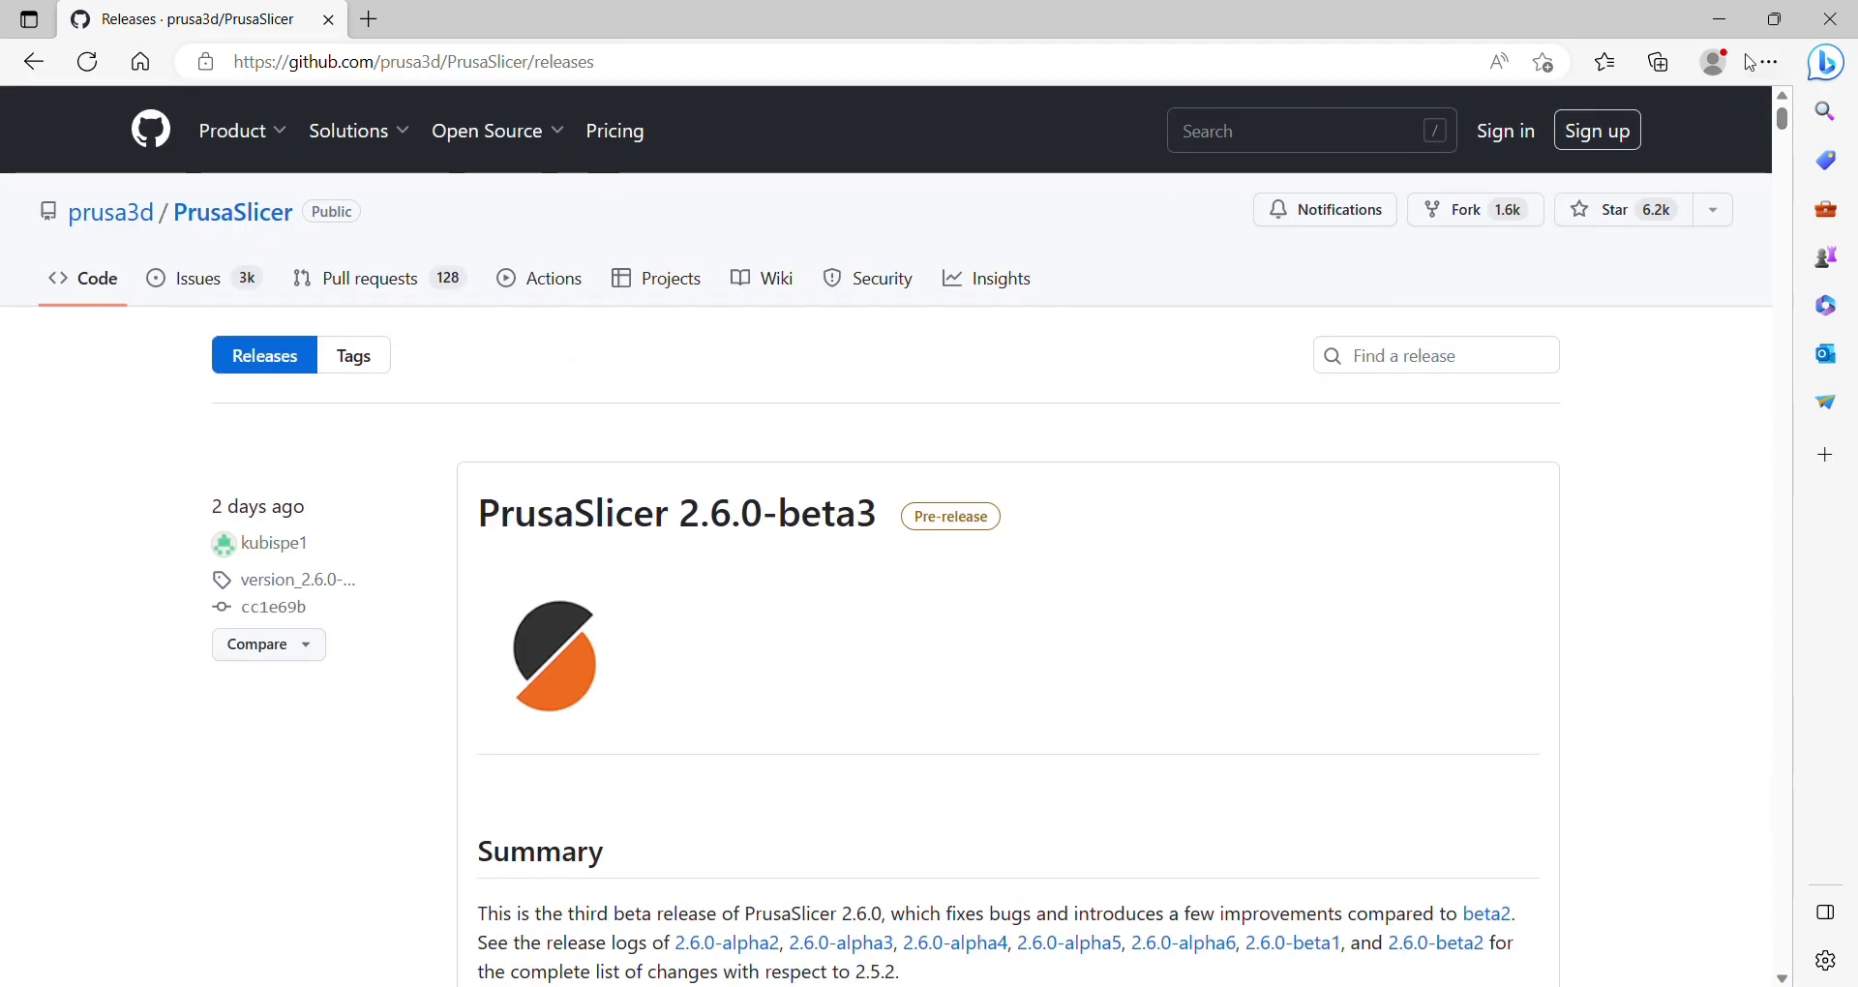
Scroll to the beta3 release and expand its Assets list of 10 downloadable files
{"action": "scroll", "coordinate": [1316, 687], "scroll_direction": "down", "scroll_amount": 2}
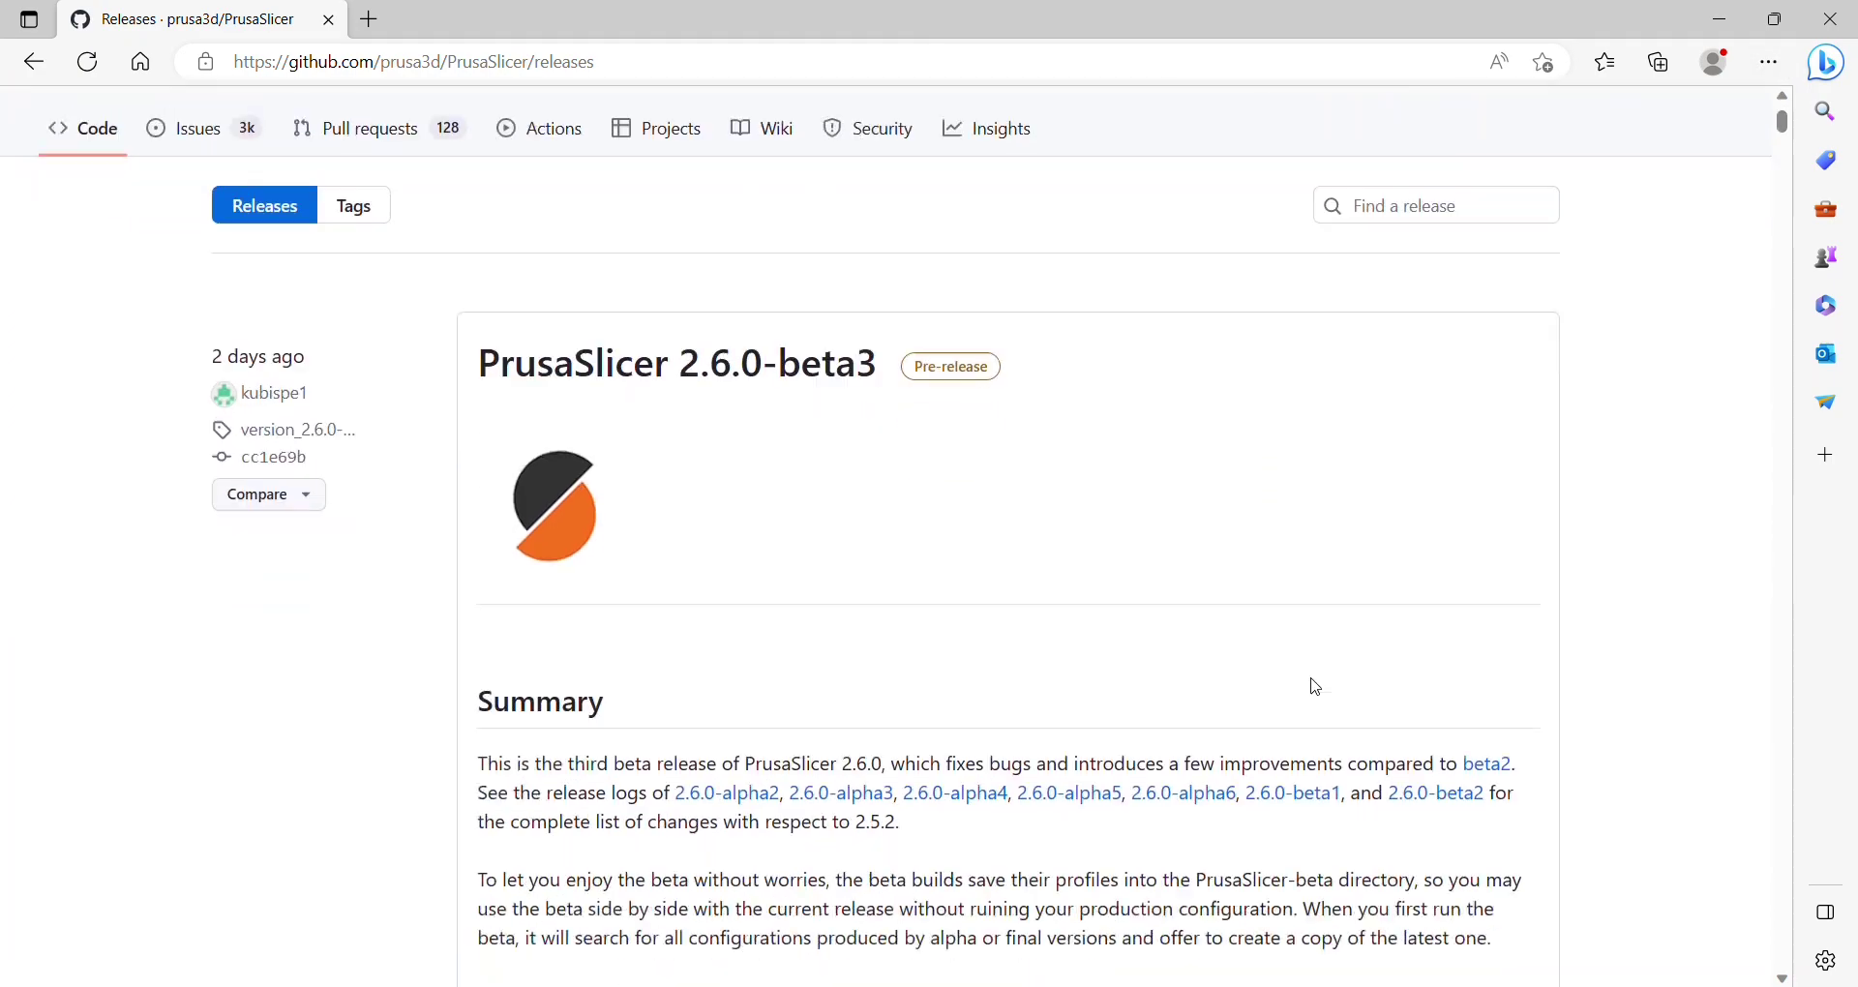
{"action": "scroll", "coordinate": [1317, 687], "scroll_direction": "down", "scroll_amount": 6}
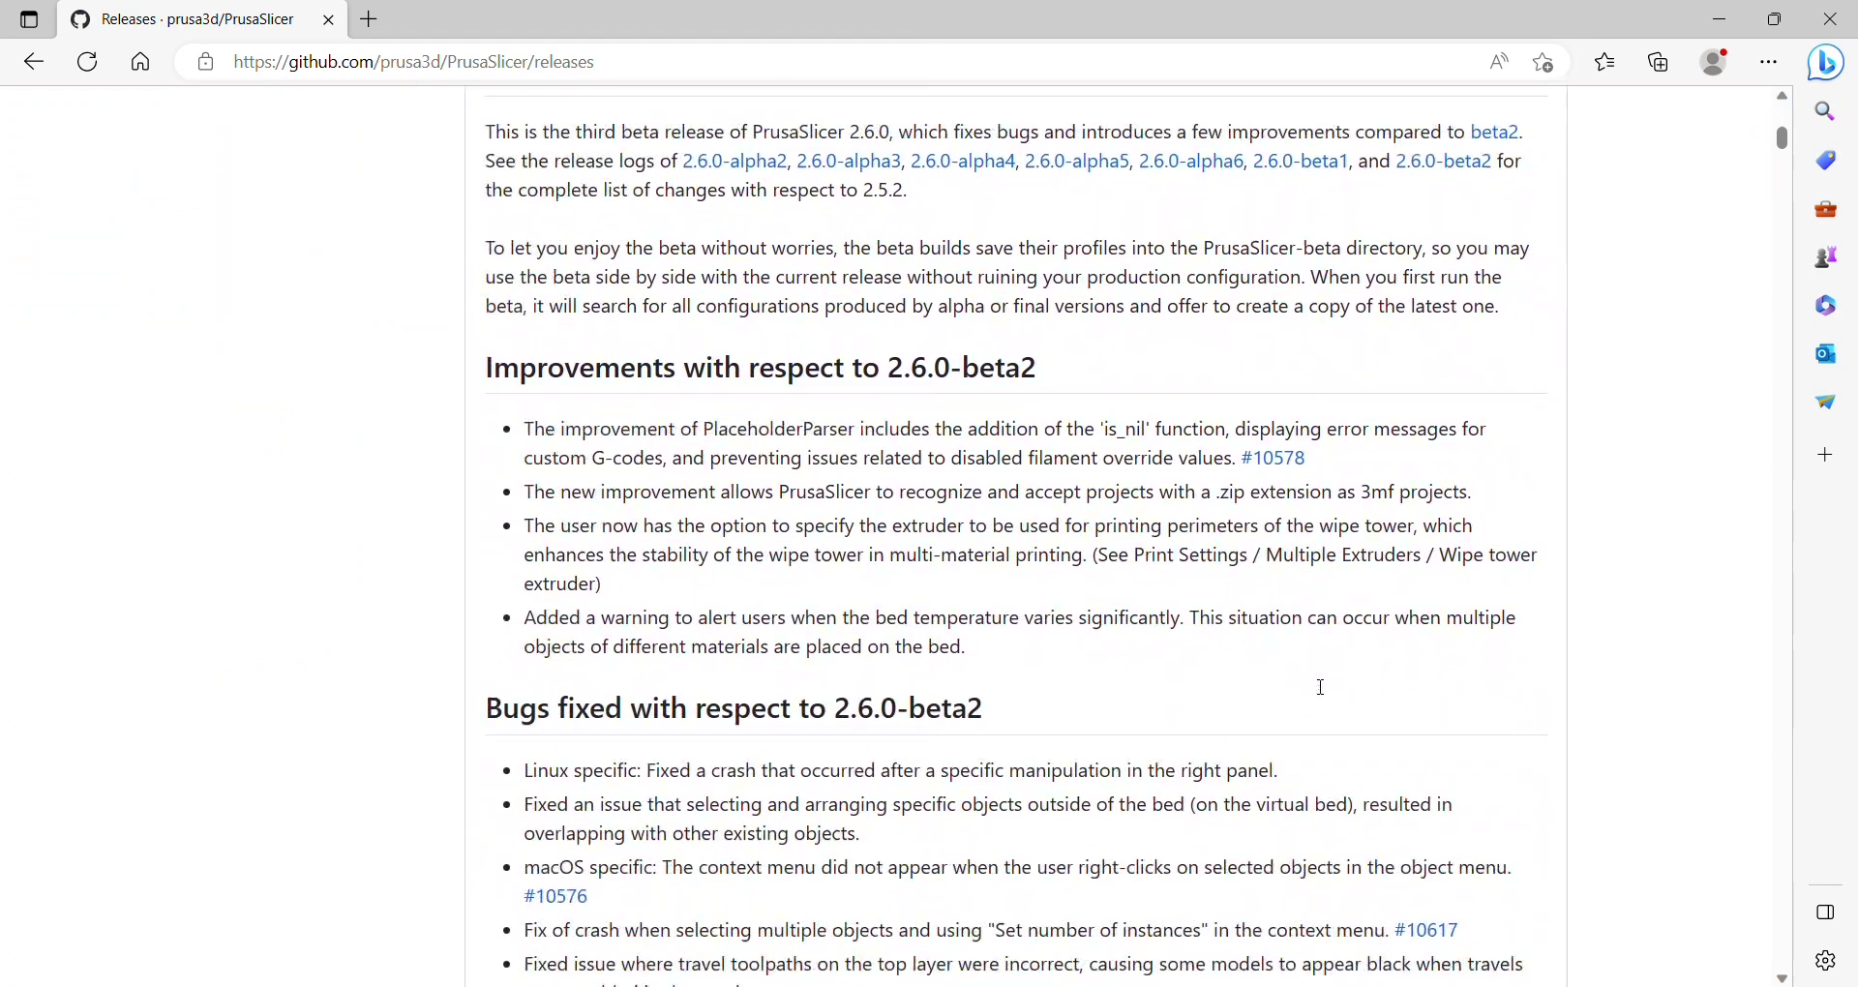
{"action": "scroll", "coordinate": [1321, 687], "scroll_direction": "down", "scroll_amount": 7}
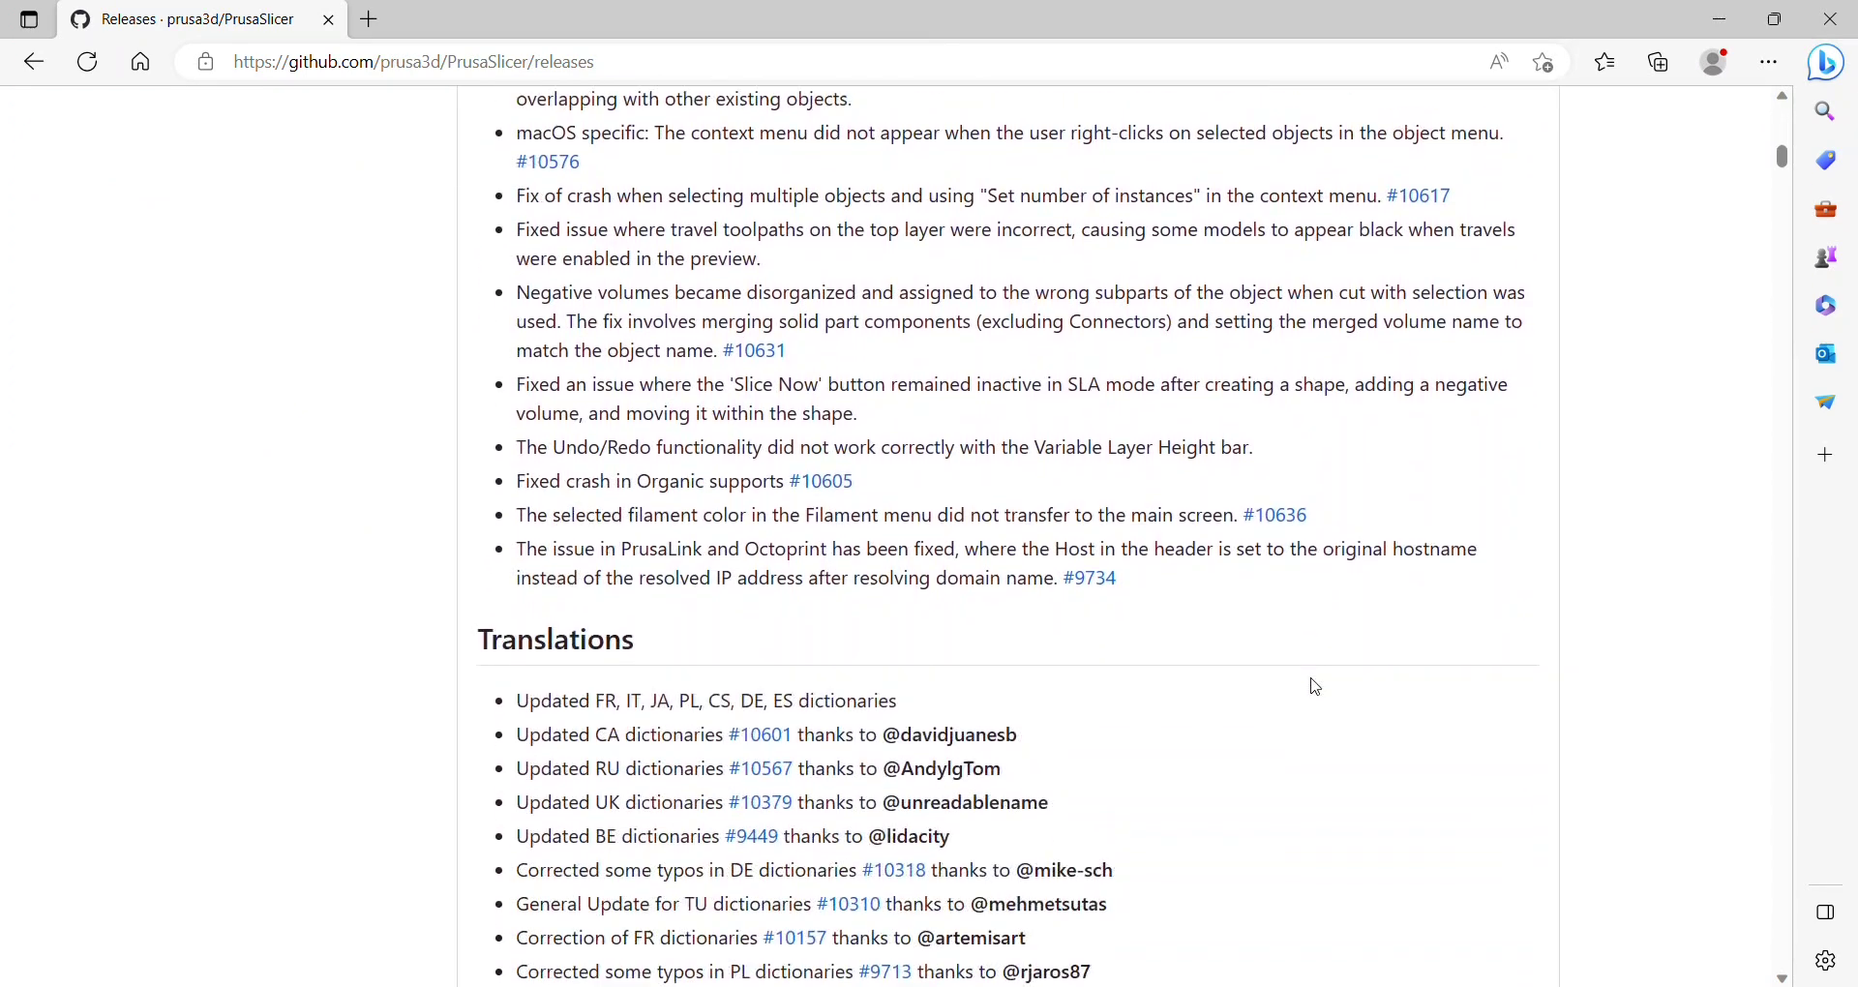
{"action": "scroll", "coordinate": [1317, 687], "scroll_direction": "down", "scroll_amount": 6}
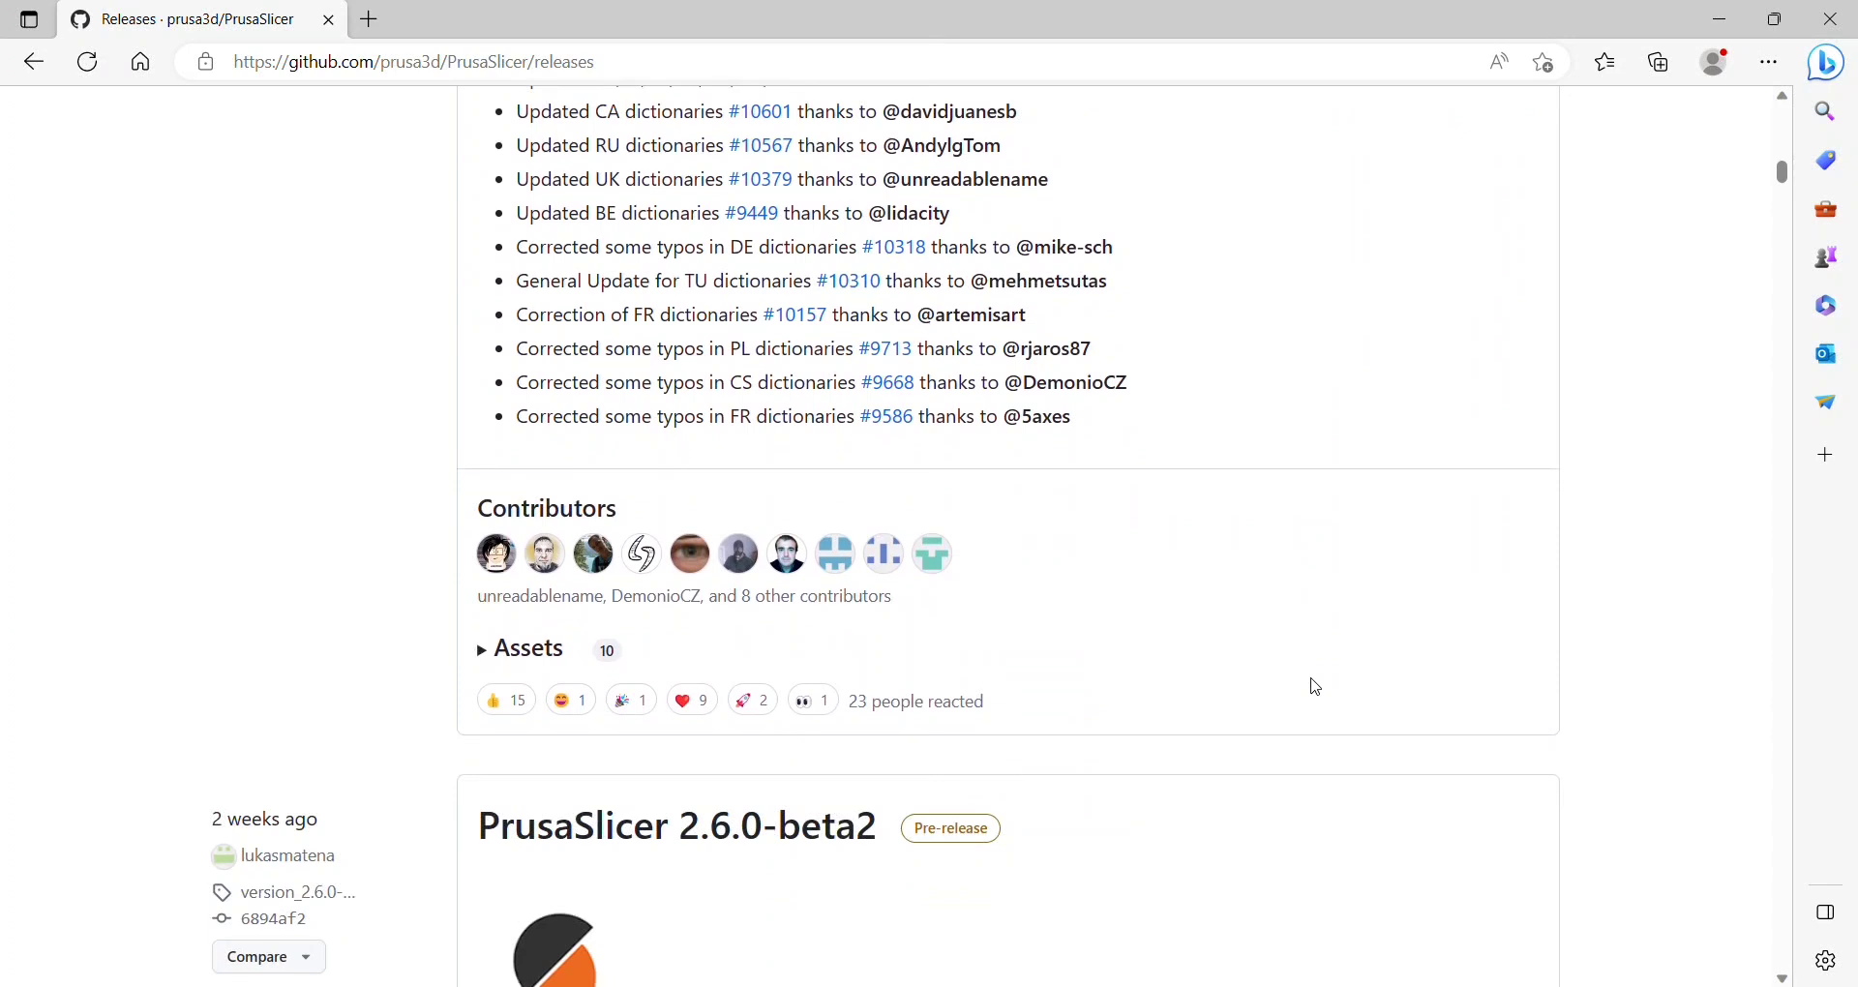
{"action": "scroll", "coordinate": [1316, 687], "scroll_direction": "down", "scroll_amount": 1}
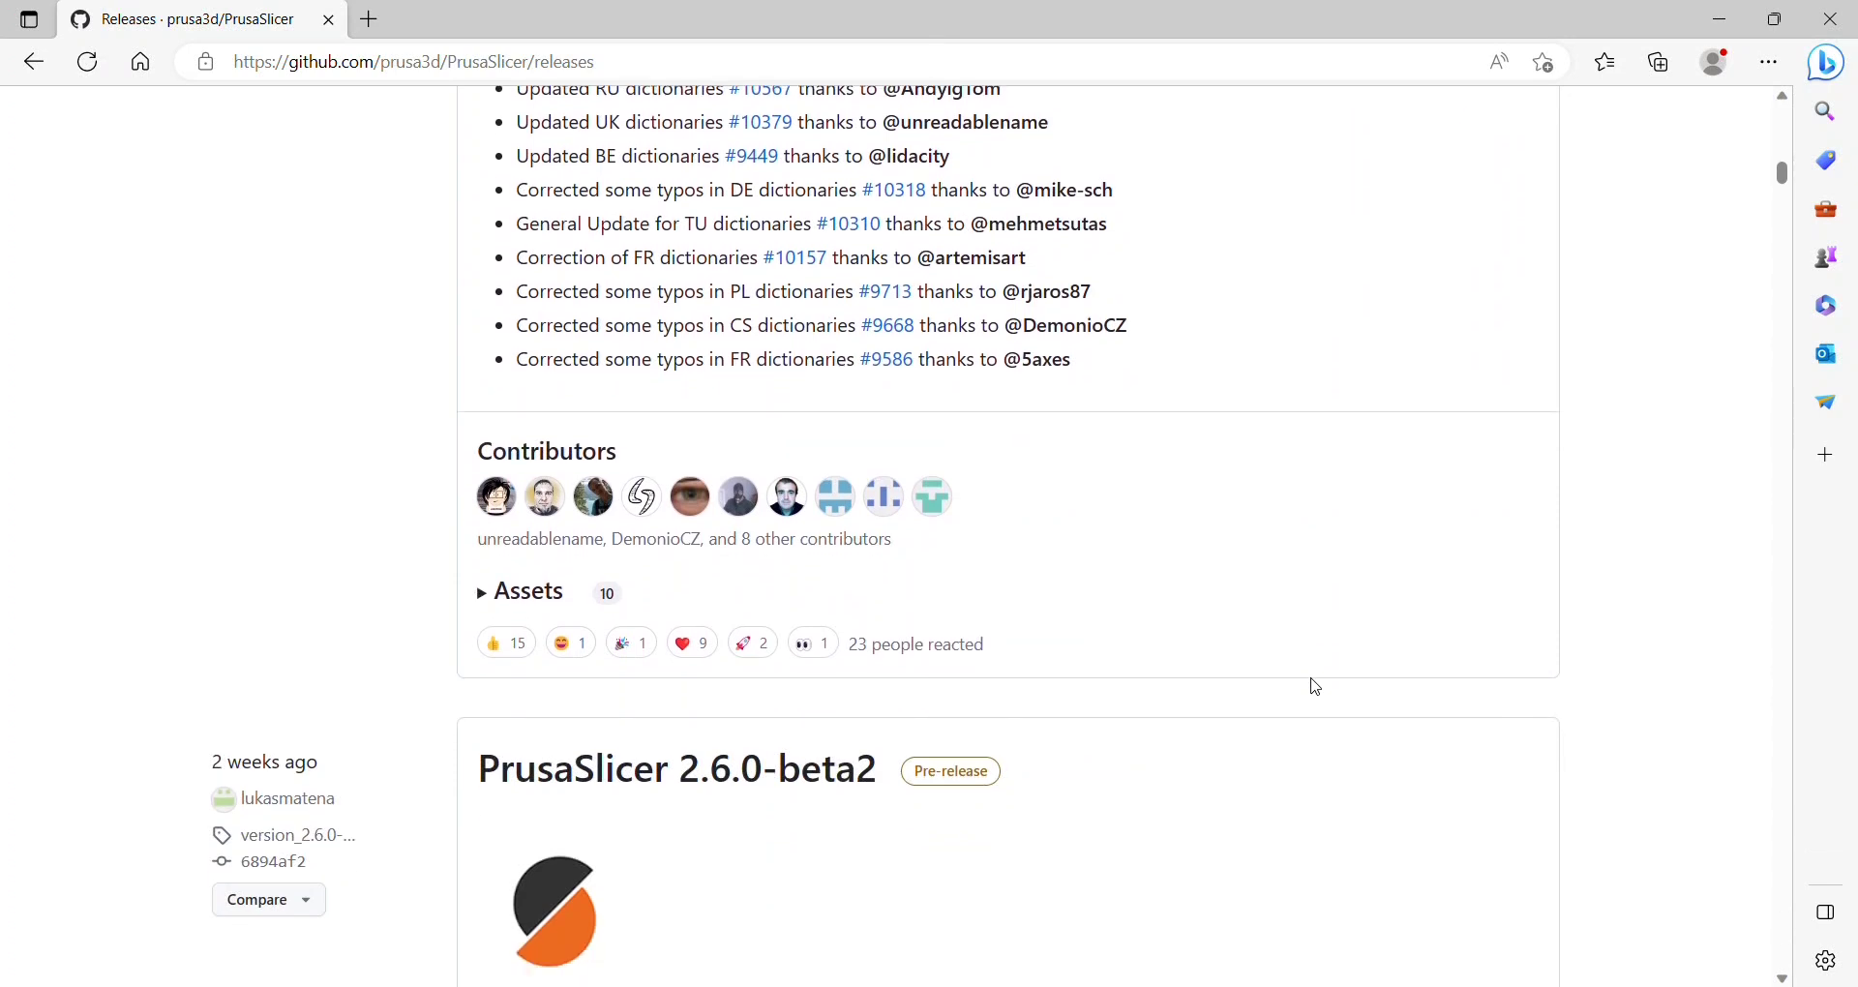
{"action": "left_click", "coordinate": [485, 591]}
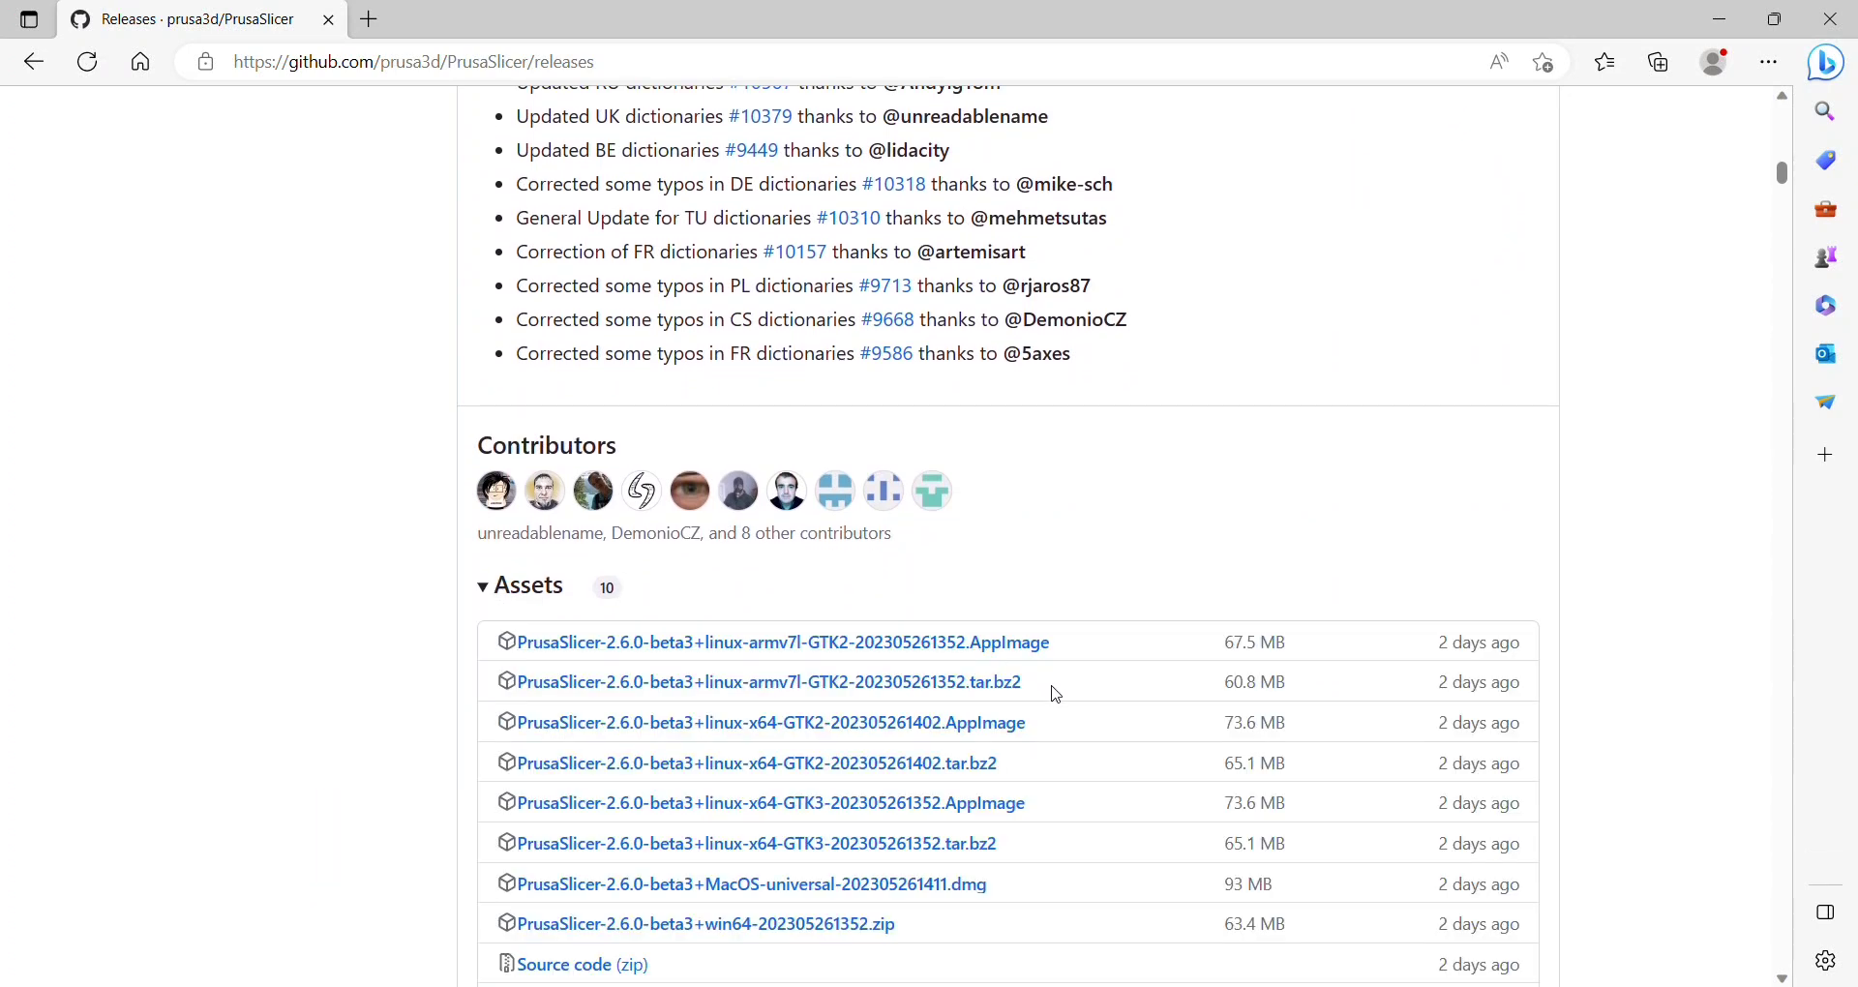
{"action": "scroll", "coordinate": [1056, 695], "scroll_direction": "down", "scroll_amount": 2}
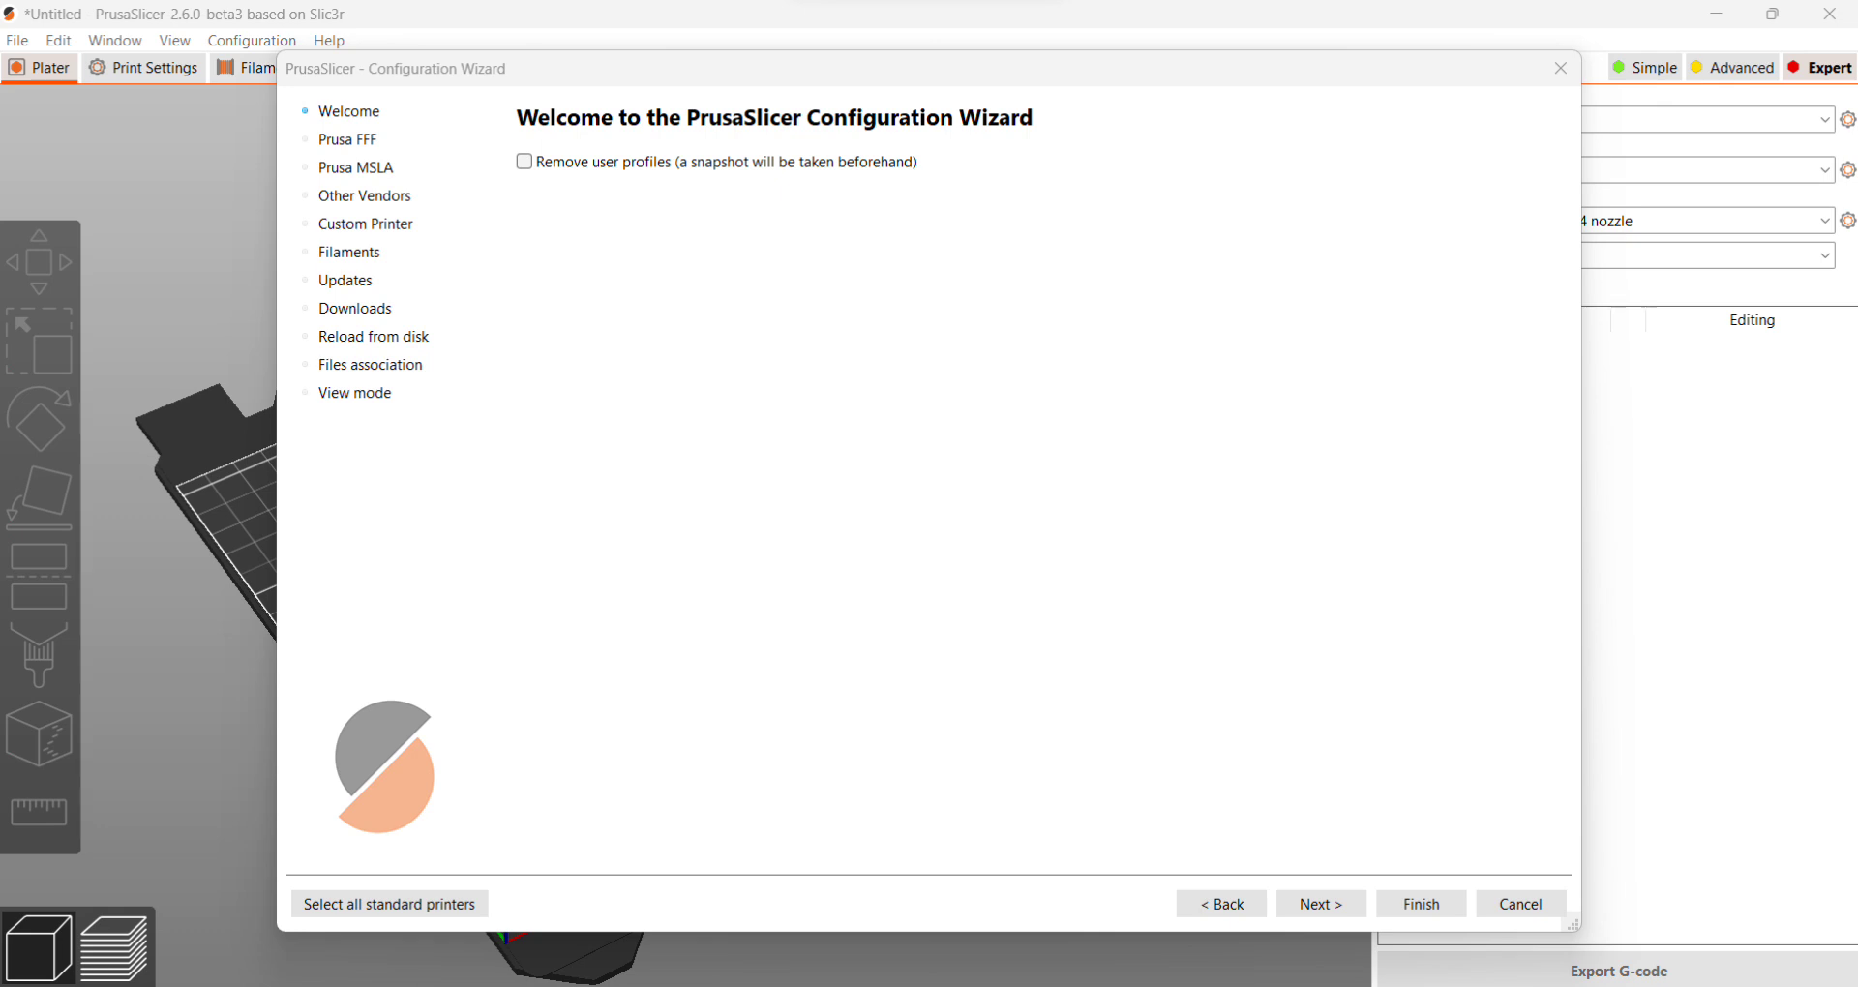
Advance the Configuration Wizard to the Prusa FFF printers page, then finish it
{"action": "key", "text": "Return"}
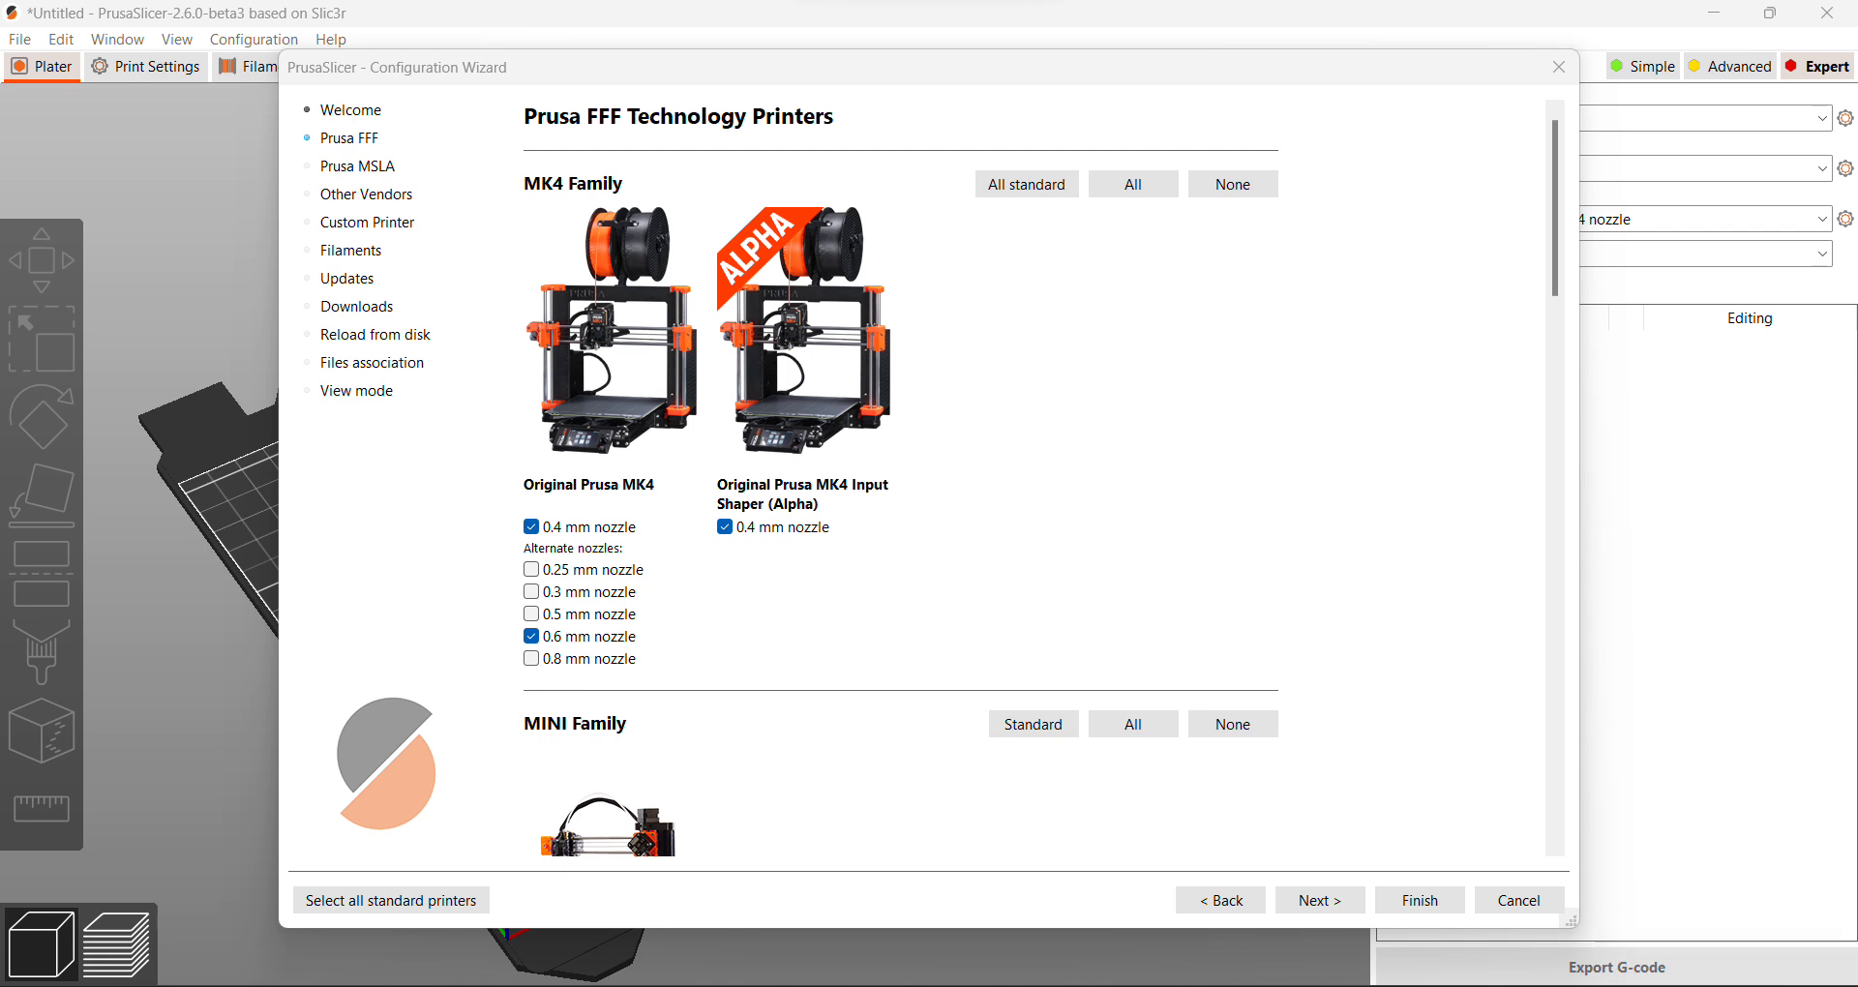
{"action": "key", "text": "alt+f"}
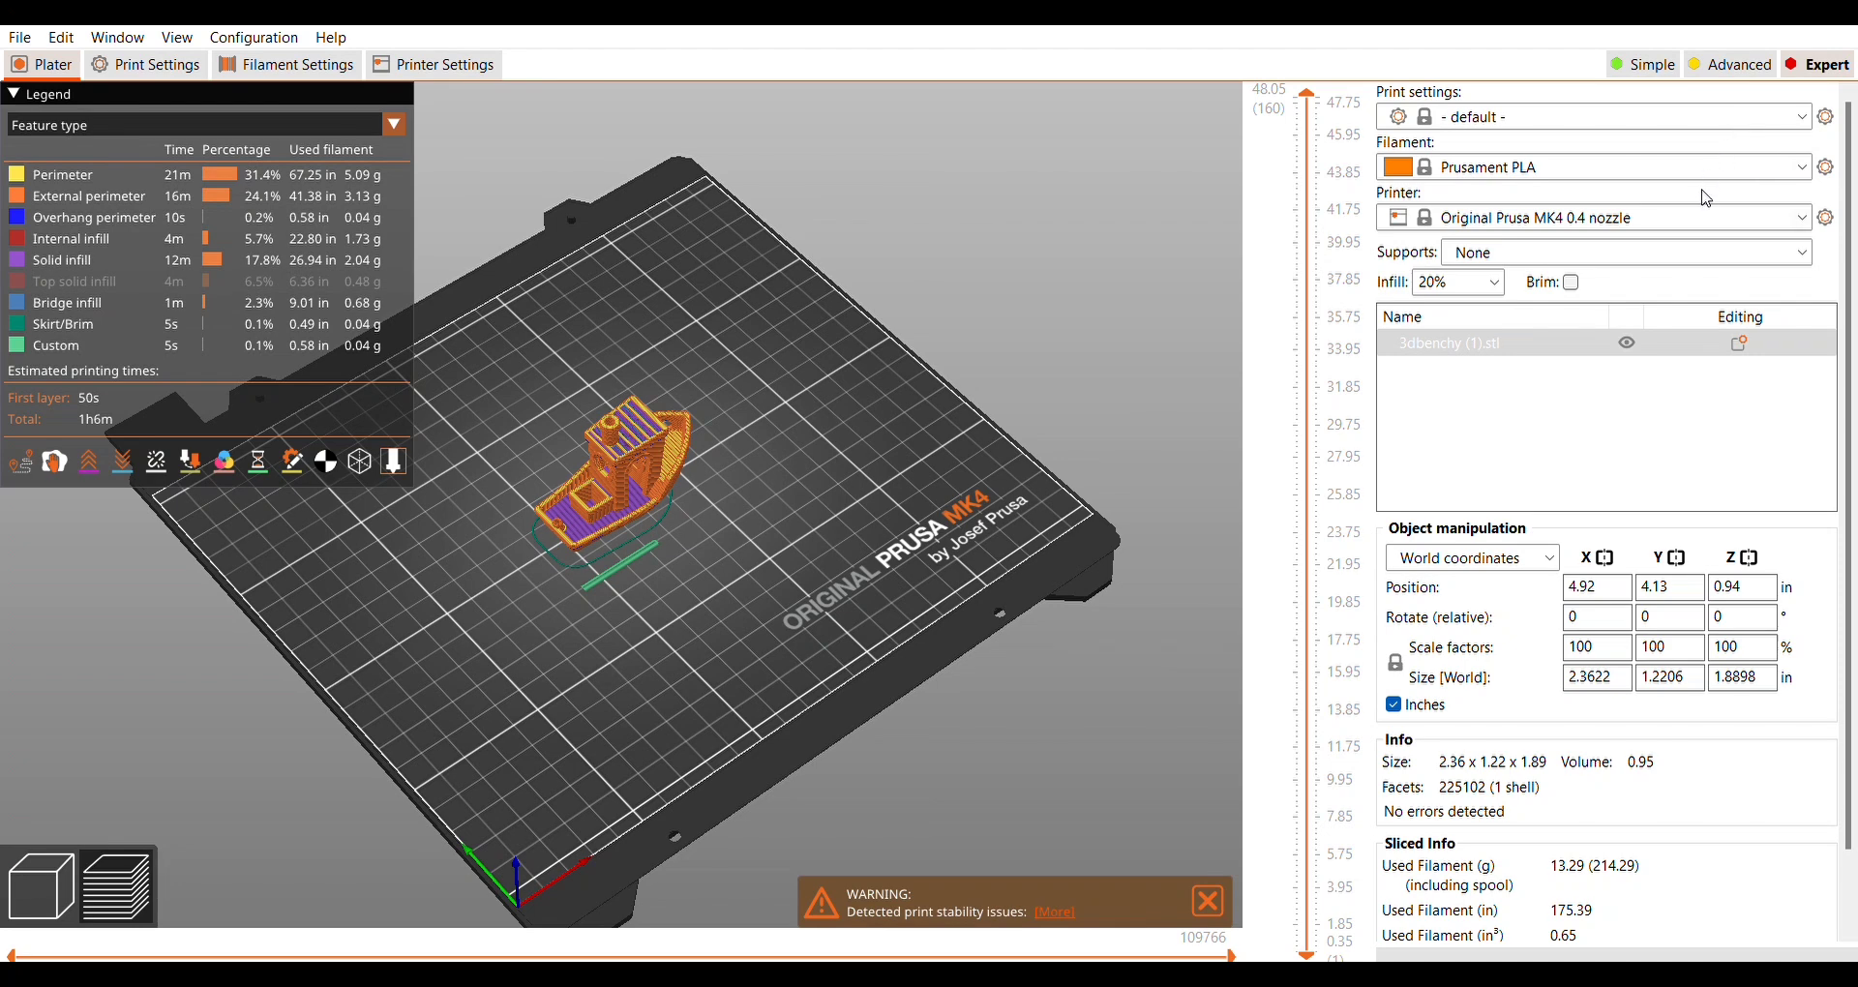
Switch the printer to Original Prusa MK4 Input Shaper (Alpha), re-slicing with 0.20mm Input Shaper
{"action": "left_click", "coordinate": [1642, 310]}
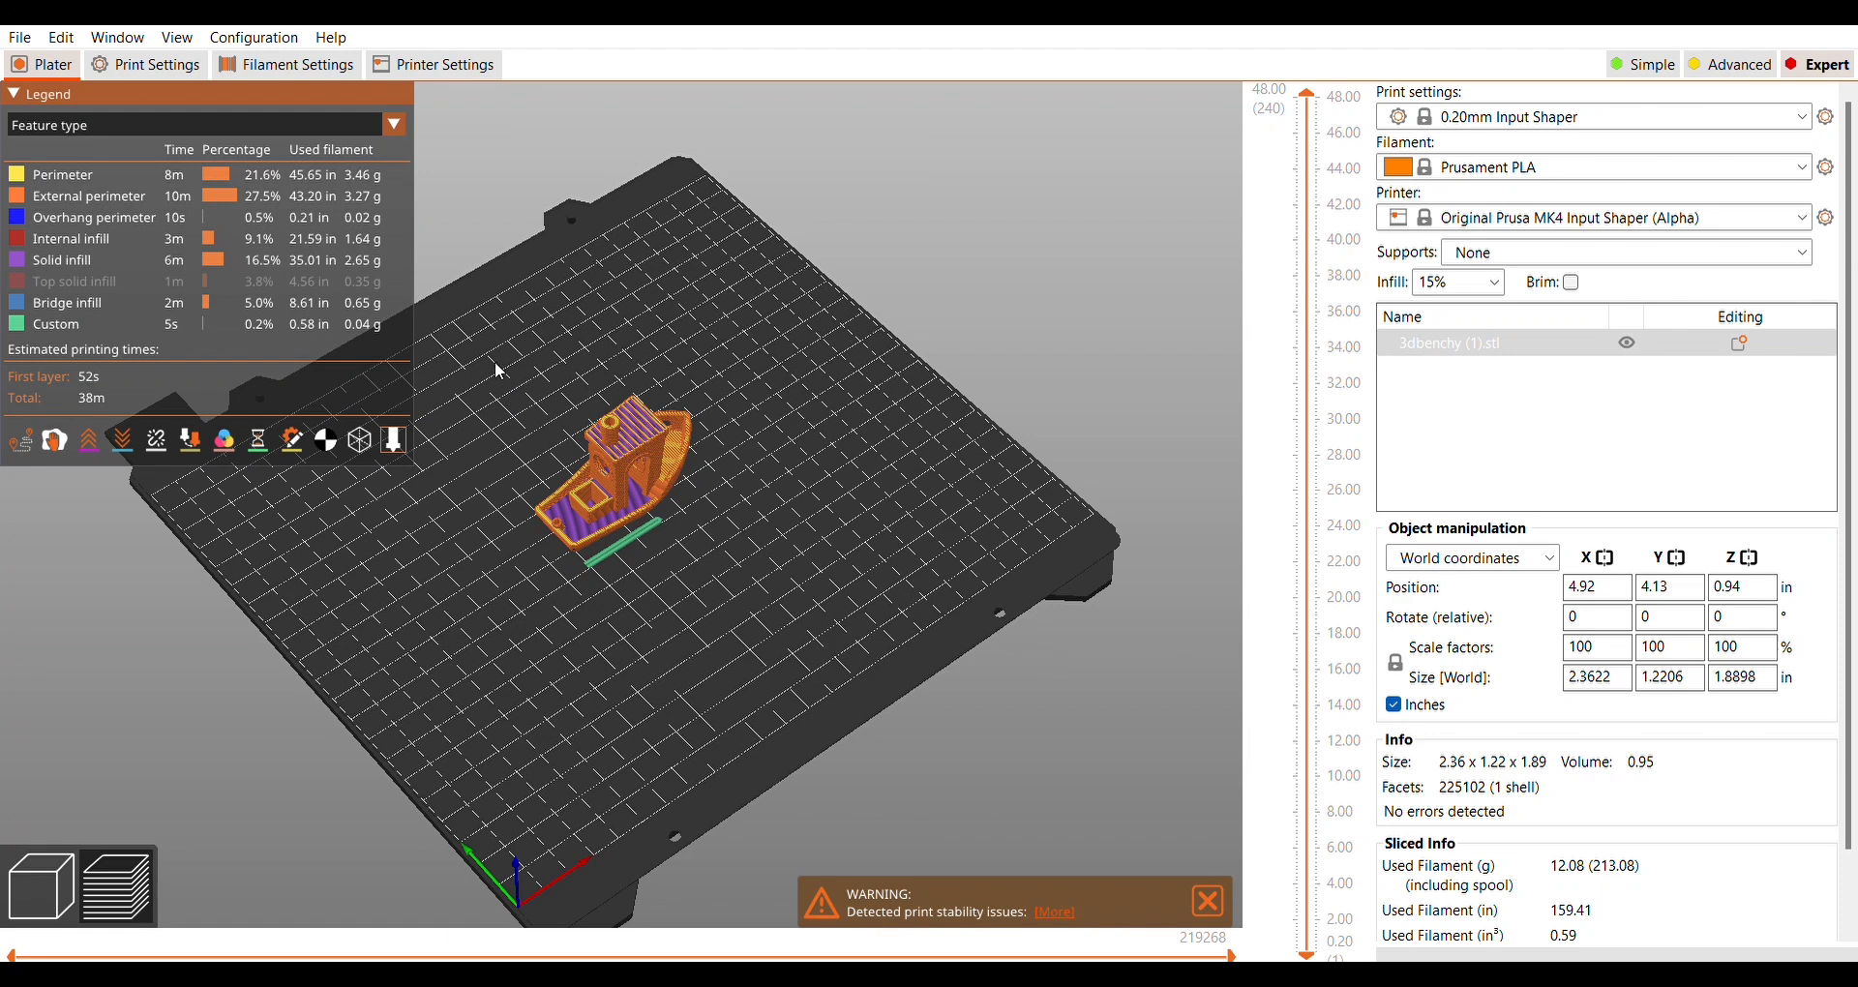
Review the 0.20mm Input Shaper profile's infill and layers and perimeters settings
{"action": "left_click", "coordinate": [169, 50]}
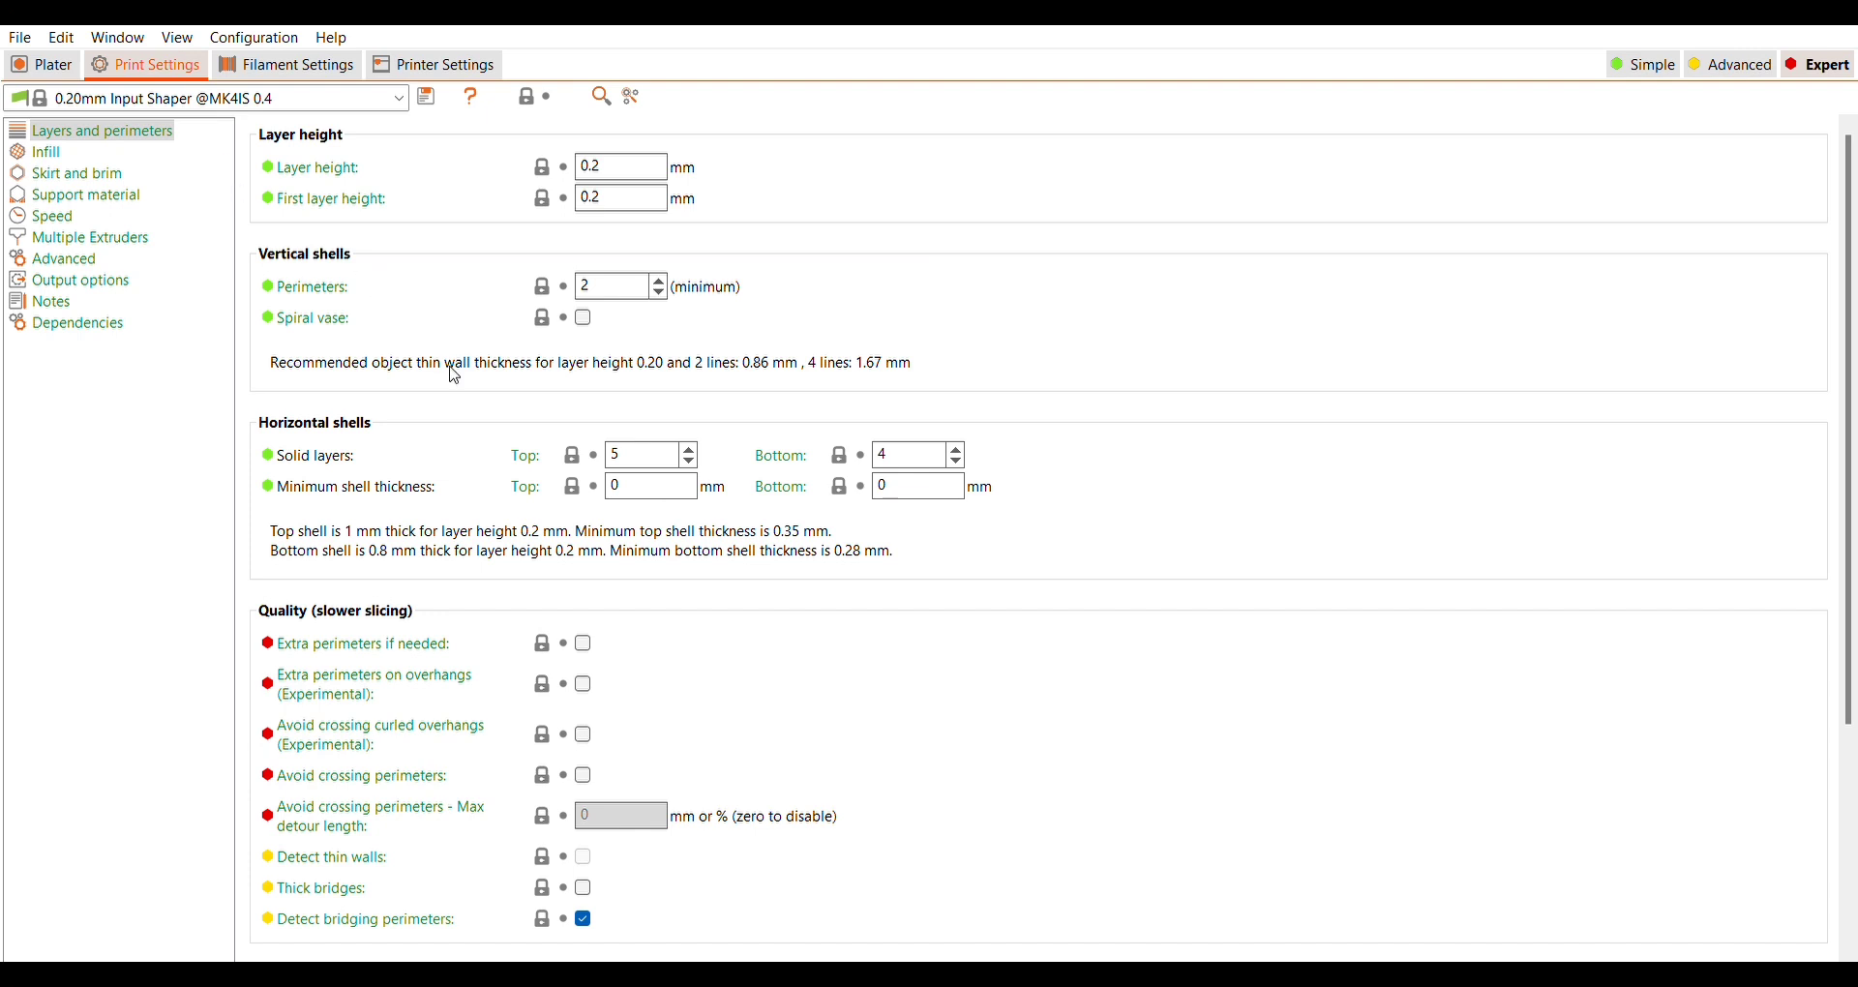
{"action": "left_click", "coordinate": [47, 153]}
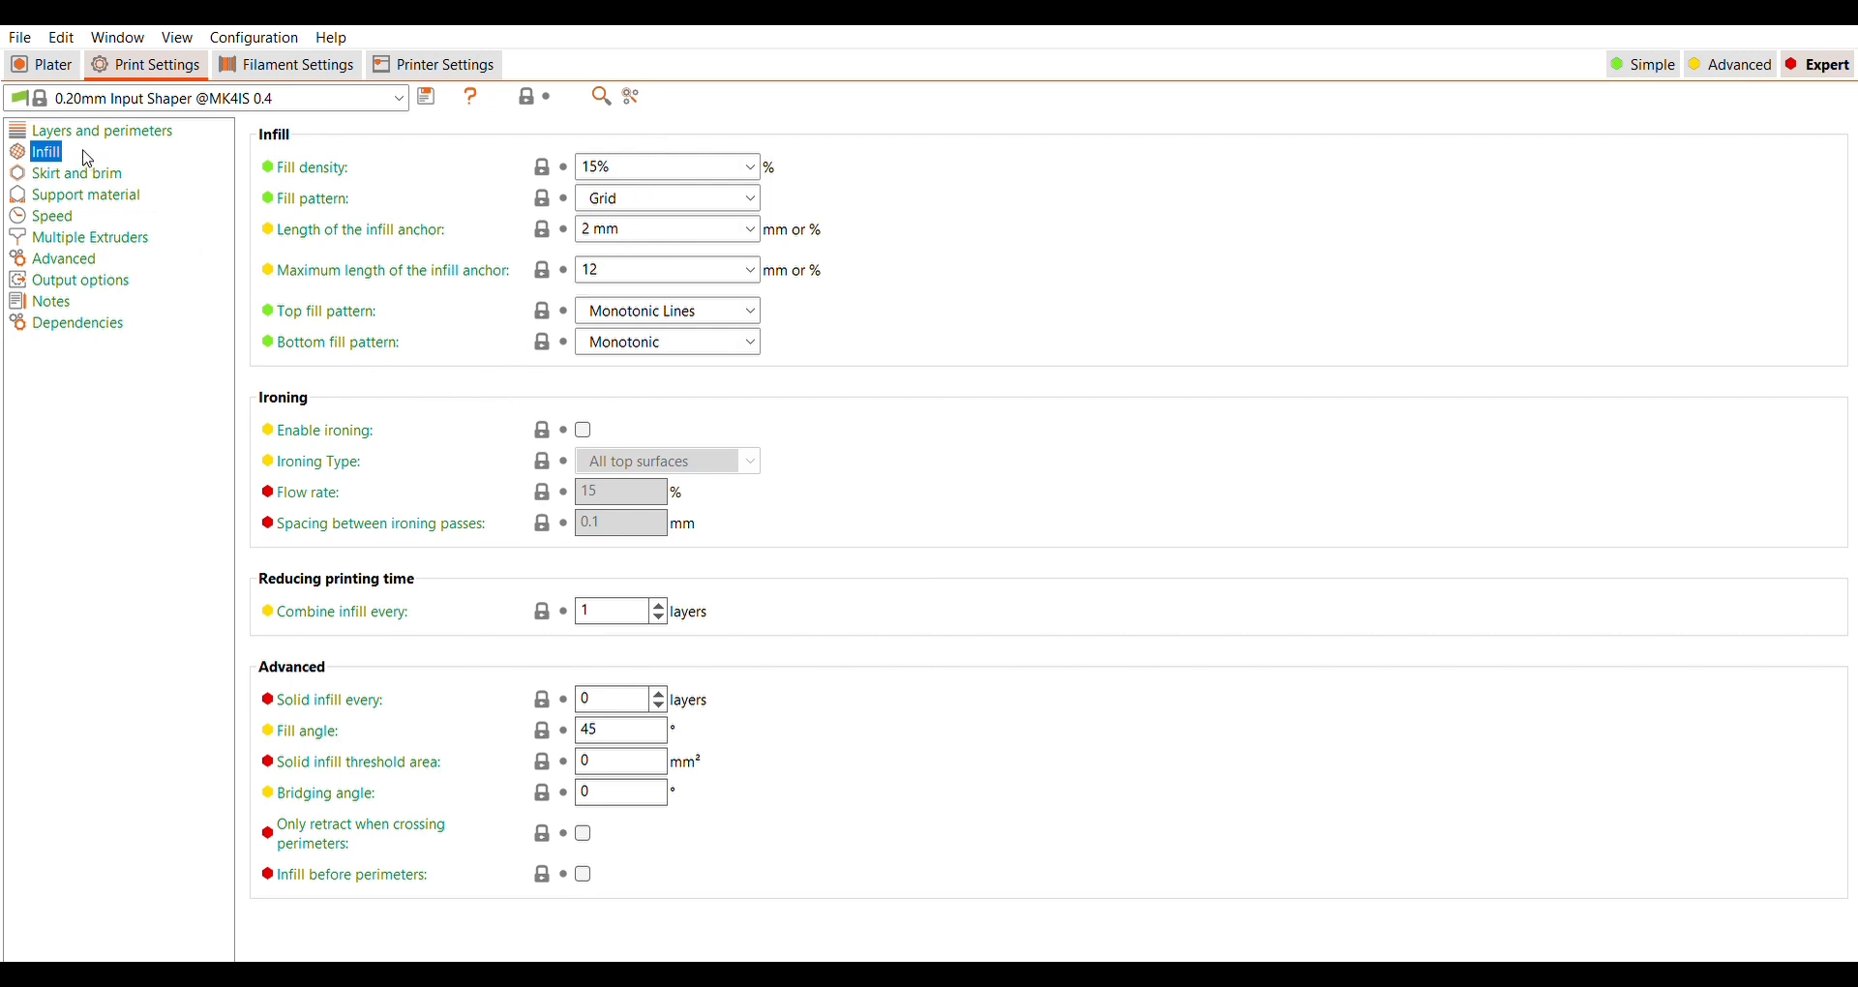
{"action": "left_click", "coordinate": [114, 128]}
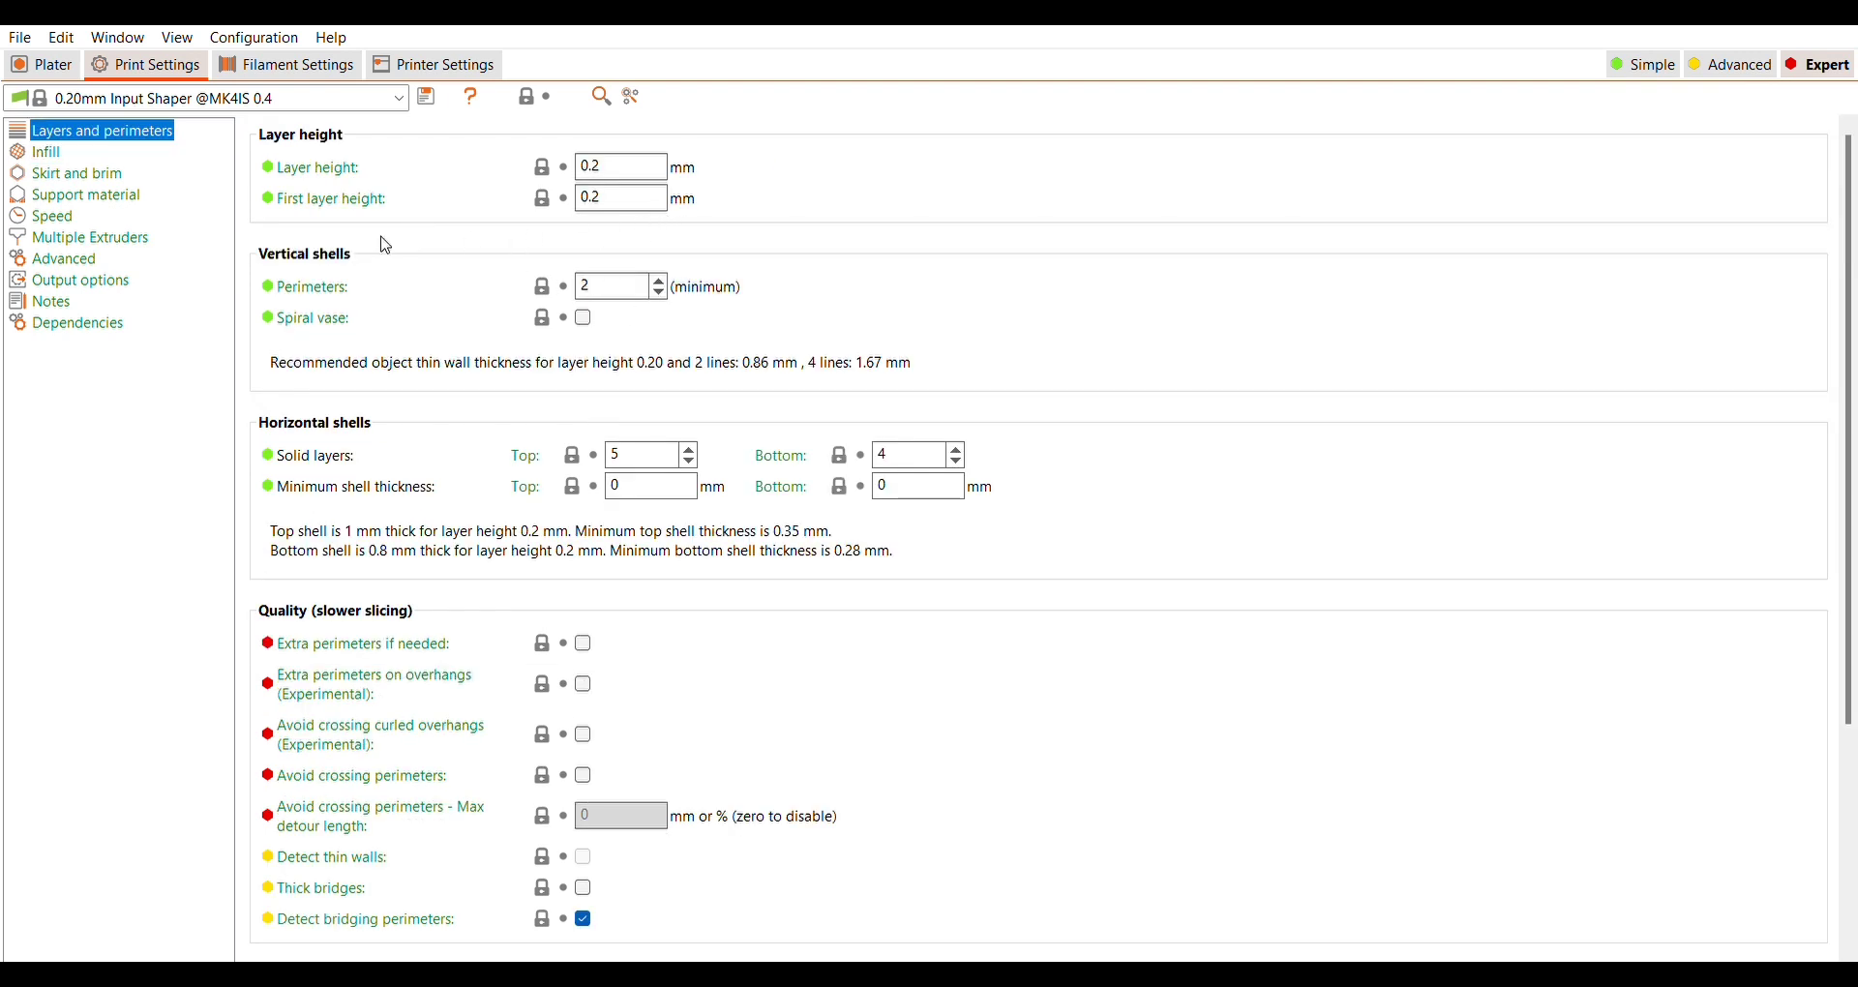
Look through the profile's speed page down to the 4000 mm/s² acceleration values
{"action": "left_click", "coordinate": [51, 214]}
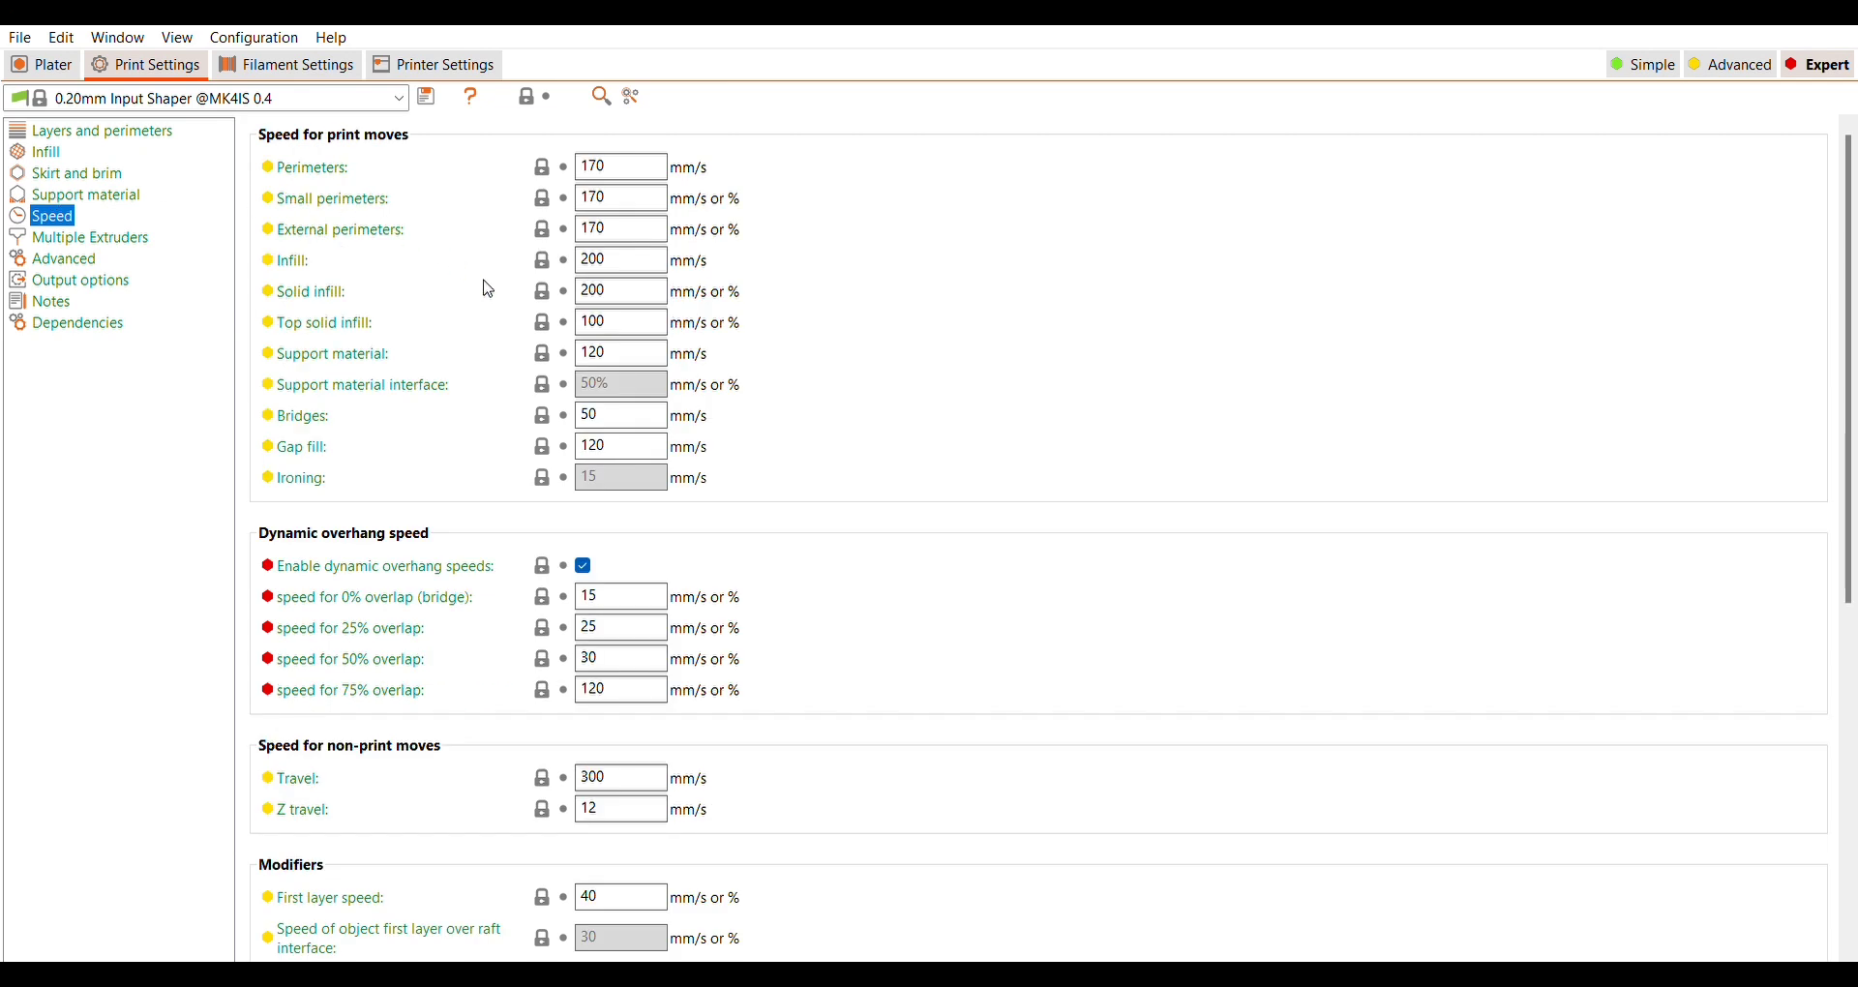
{"action": "scroll", "coordinate": [488, 290], "scroll_direction": "down", "scroll_amount": 1}
{"action": "scroll", "coordinate": [489, 290], "scroll_direction": "down", "scroll_amount": 2}
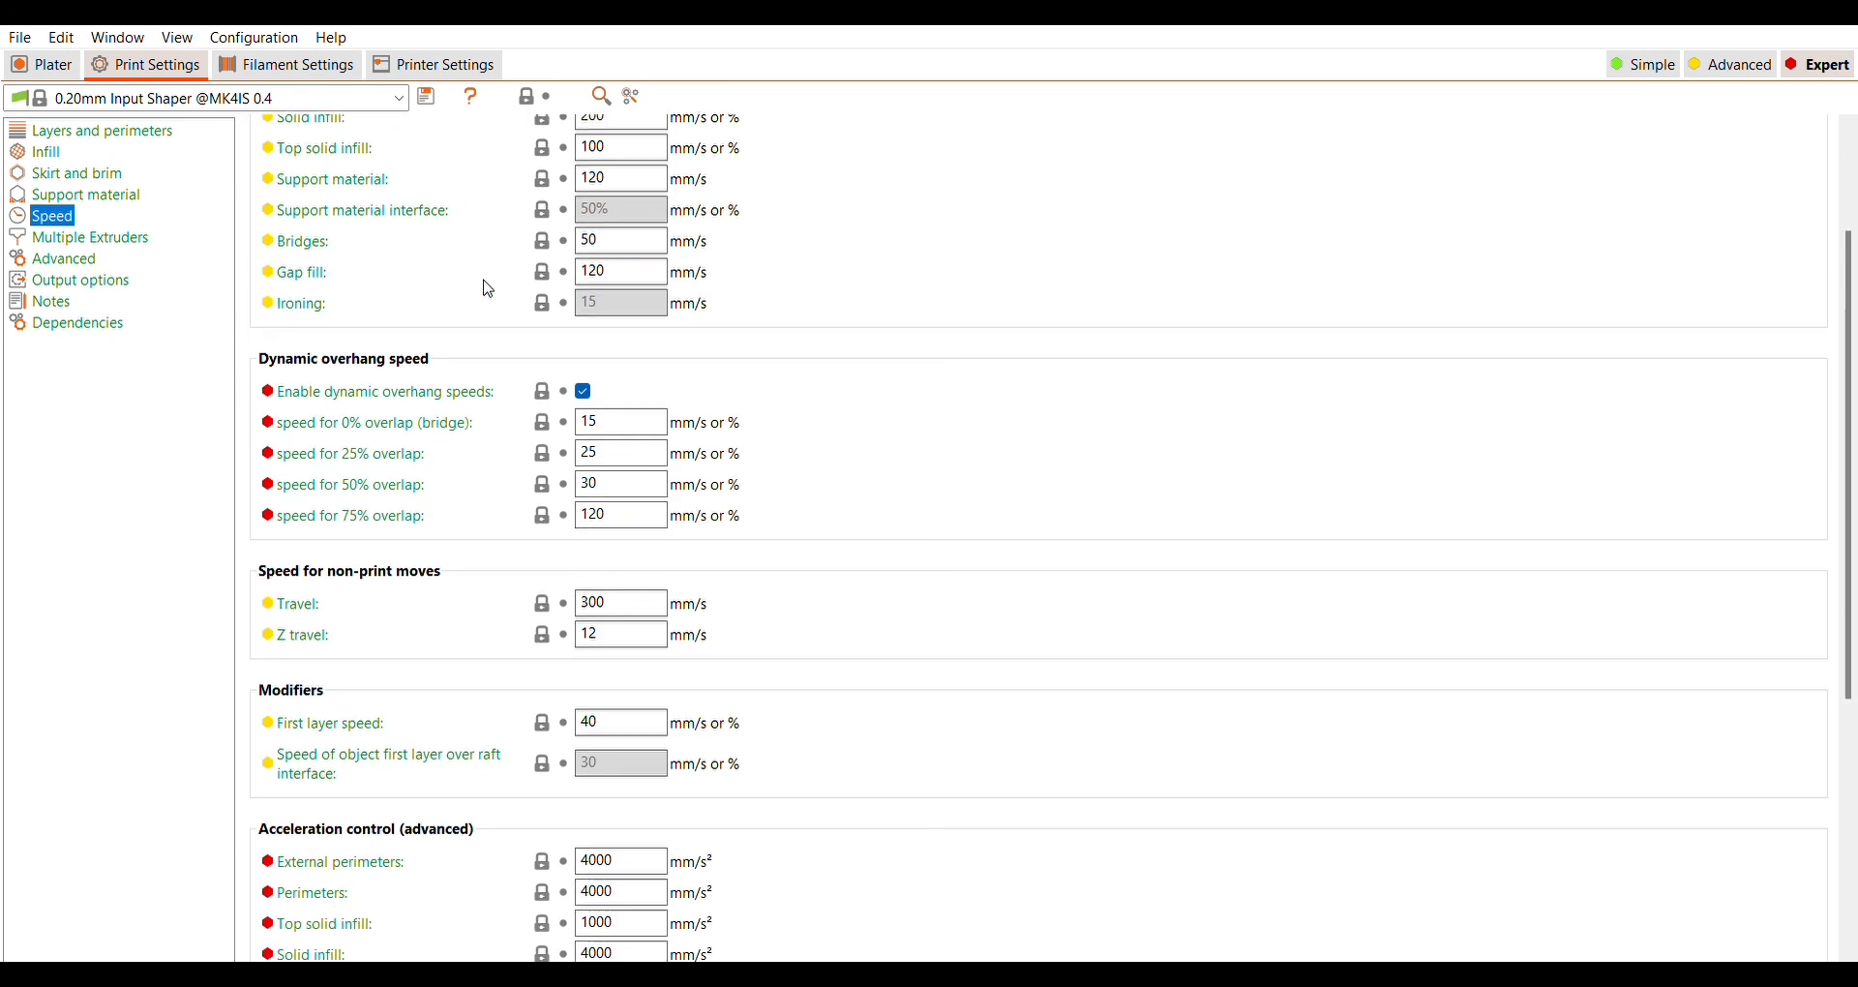
{"action": "scroll", "coordinate": [489, 290], "scroll_direction": "down", "scroll_amount": 4}
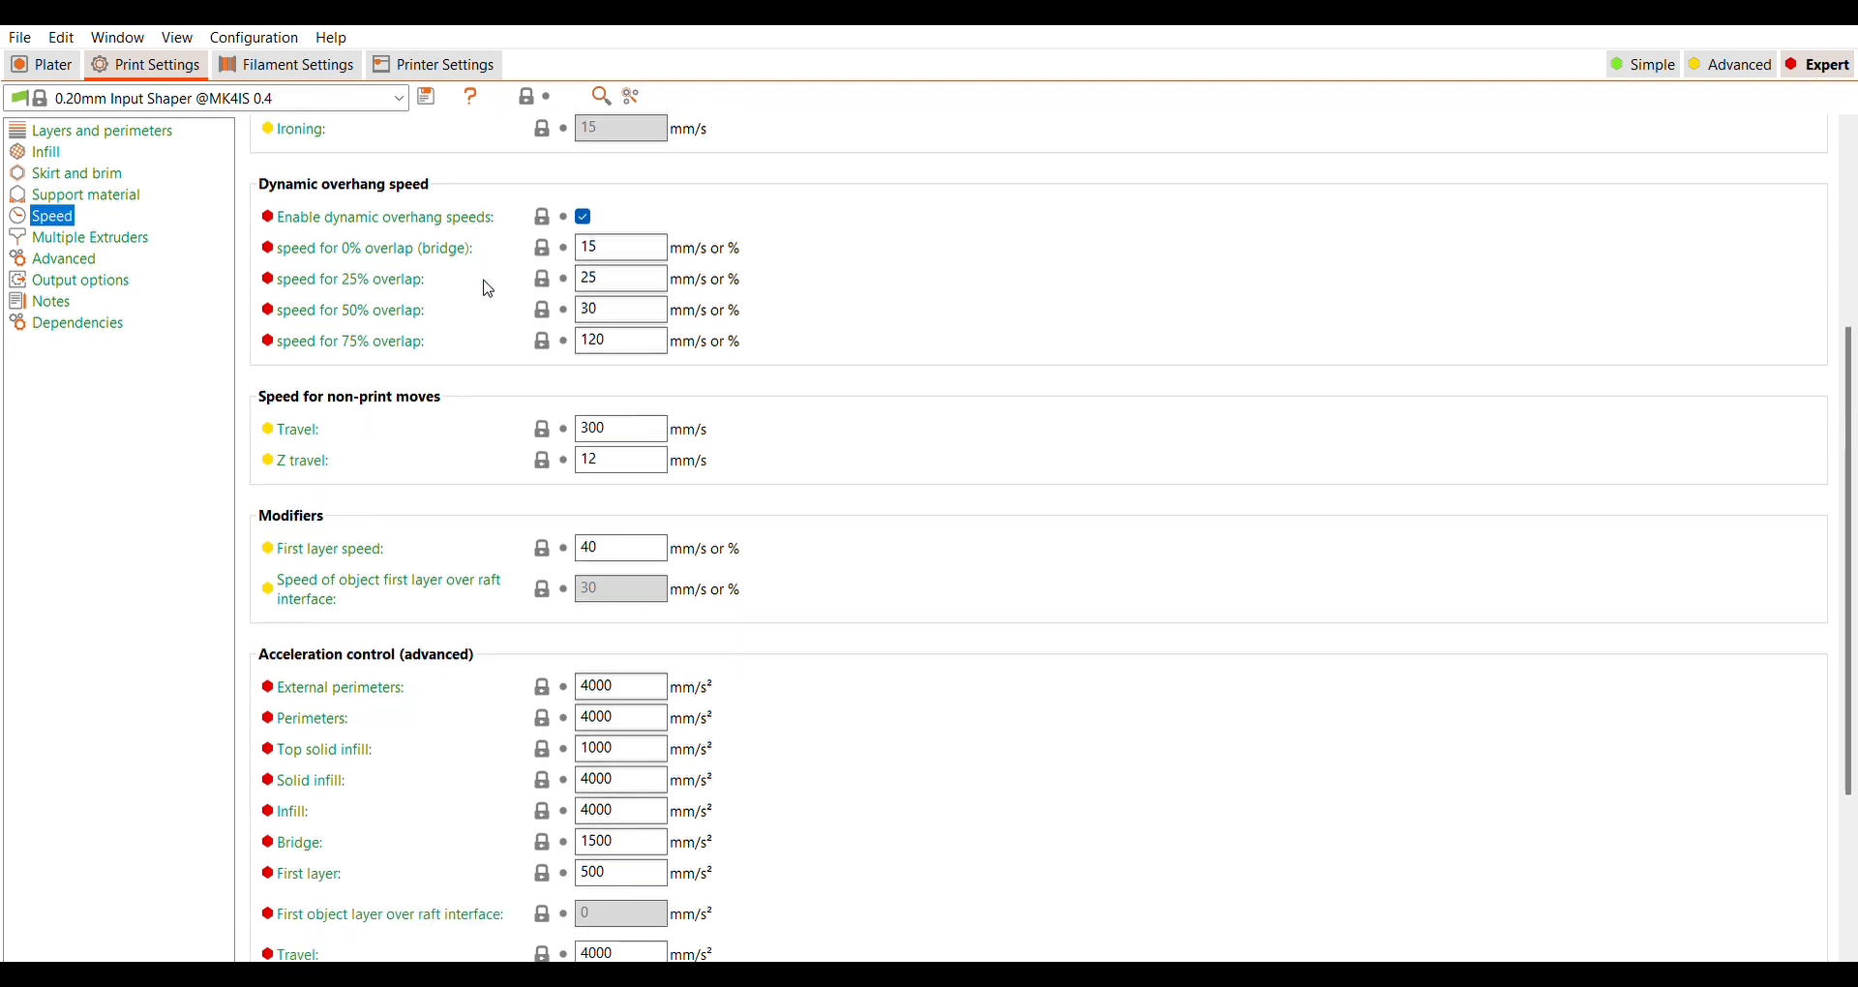
{"action": "scroll", "coordinate": [488, 290], "scroll_direction": "down", "scroll_amount": 1}
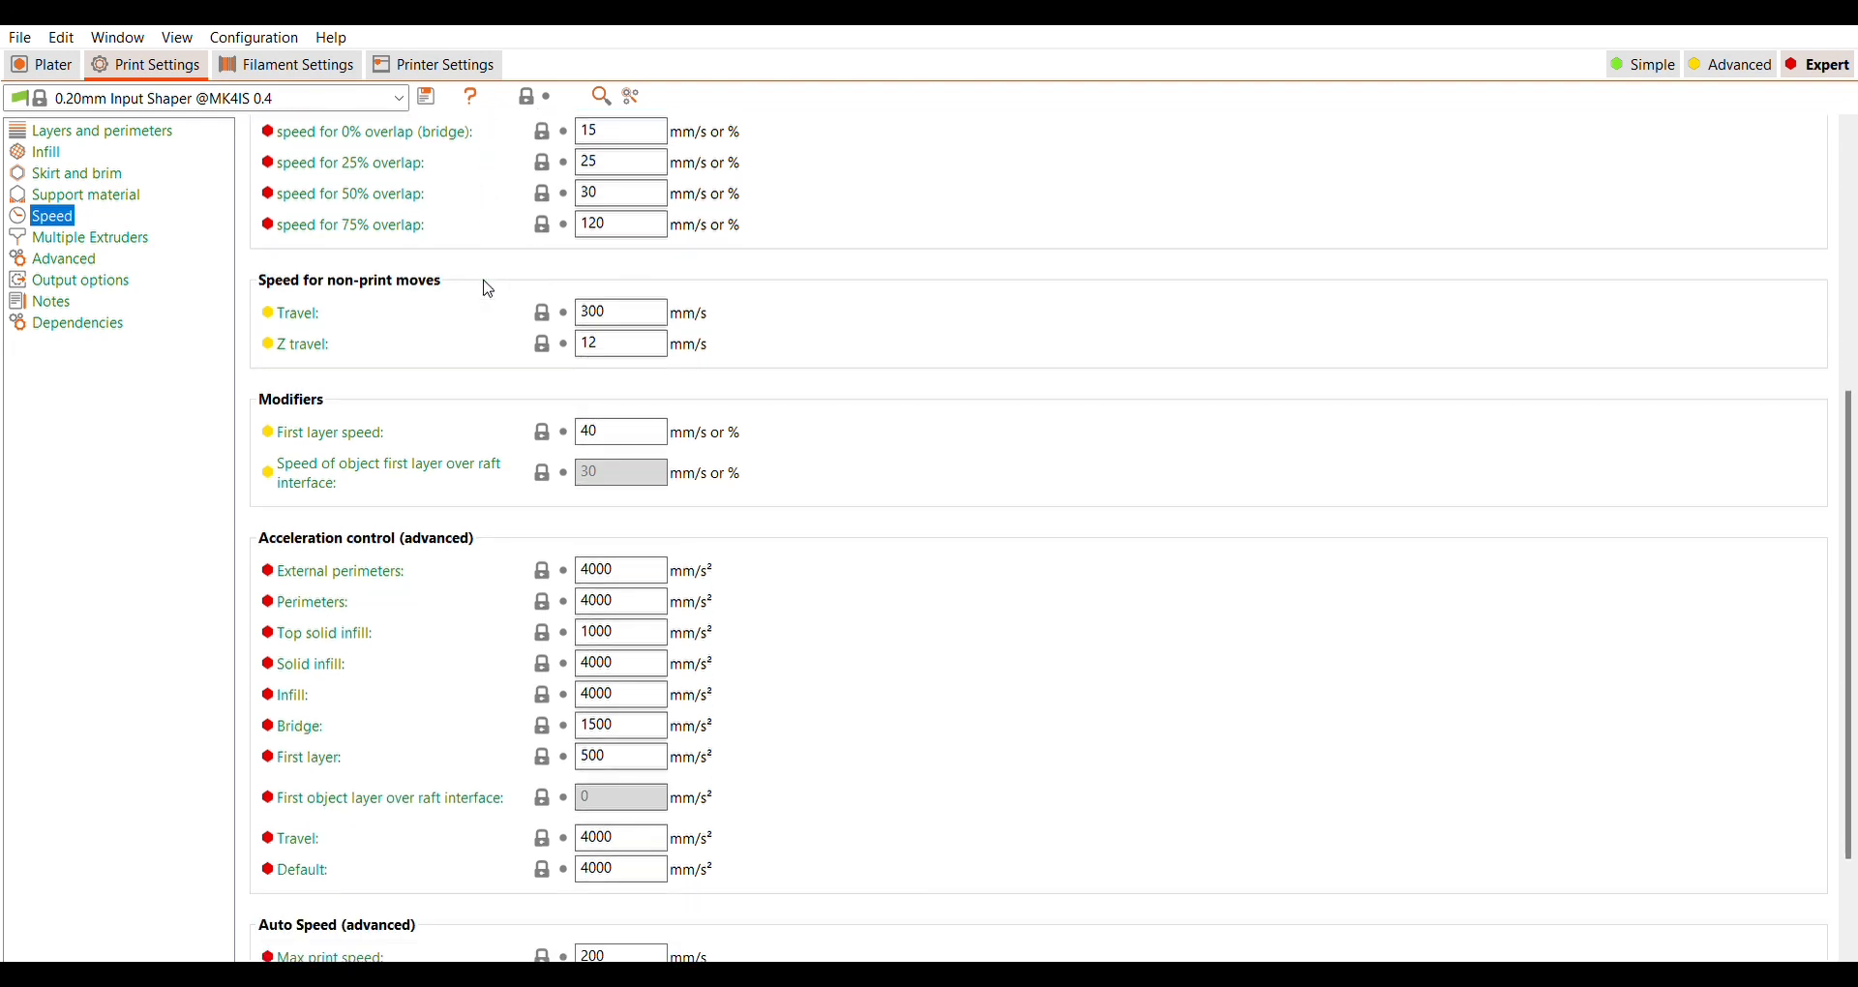
{"action": "scroll", "coordinate": [488, 290], "scroll_direction": "down", "scroll_amount": 2}
{"action": "scroll", "coordinate": [489, 291], "scroll_direction": "down", "scroll_amount": 1}
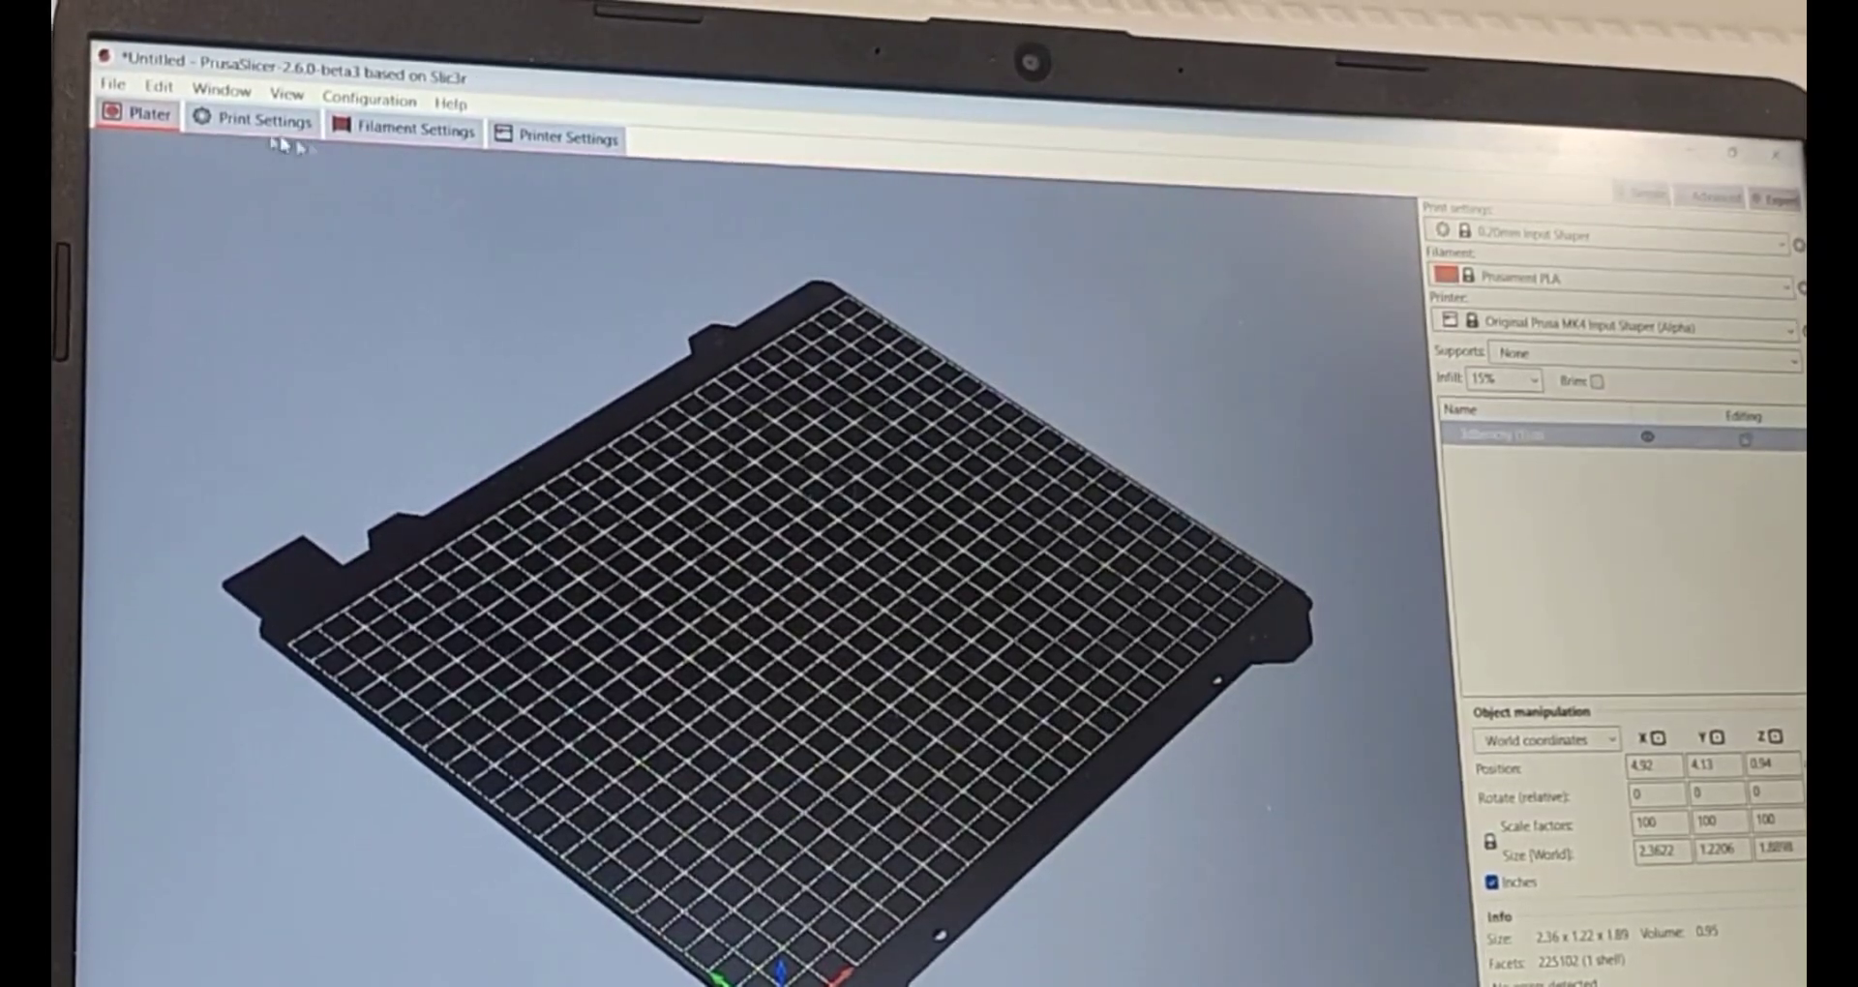
Import the config from the BonkersBenchy .gcode file, modifying all presets to 10% infill
{"action": "left_click", "coordinate": [129, 80]}
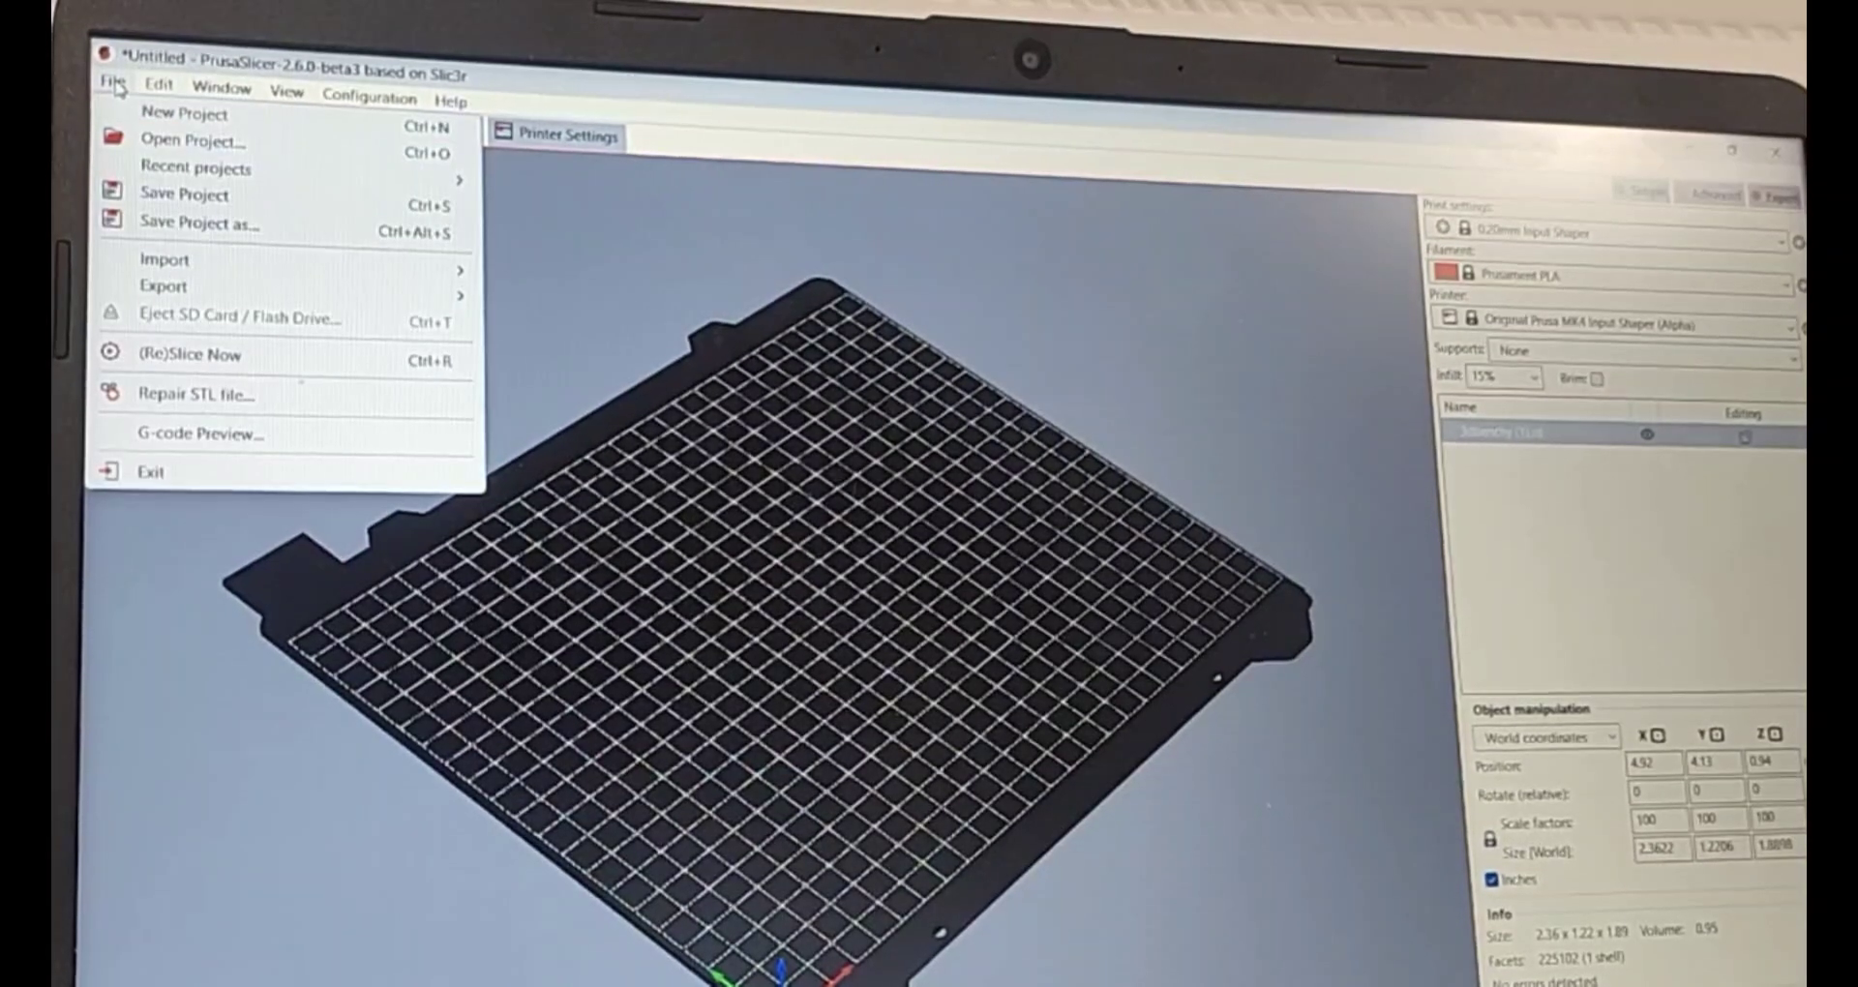
{"action": "mouse_move", "coordinate": [223, 260]}
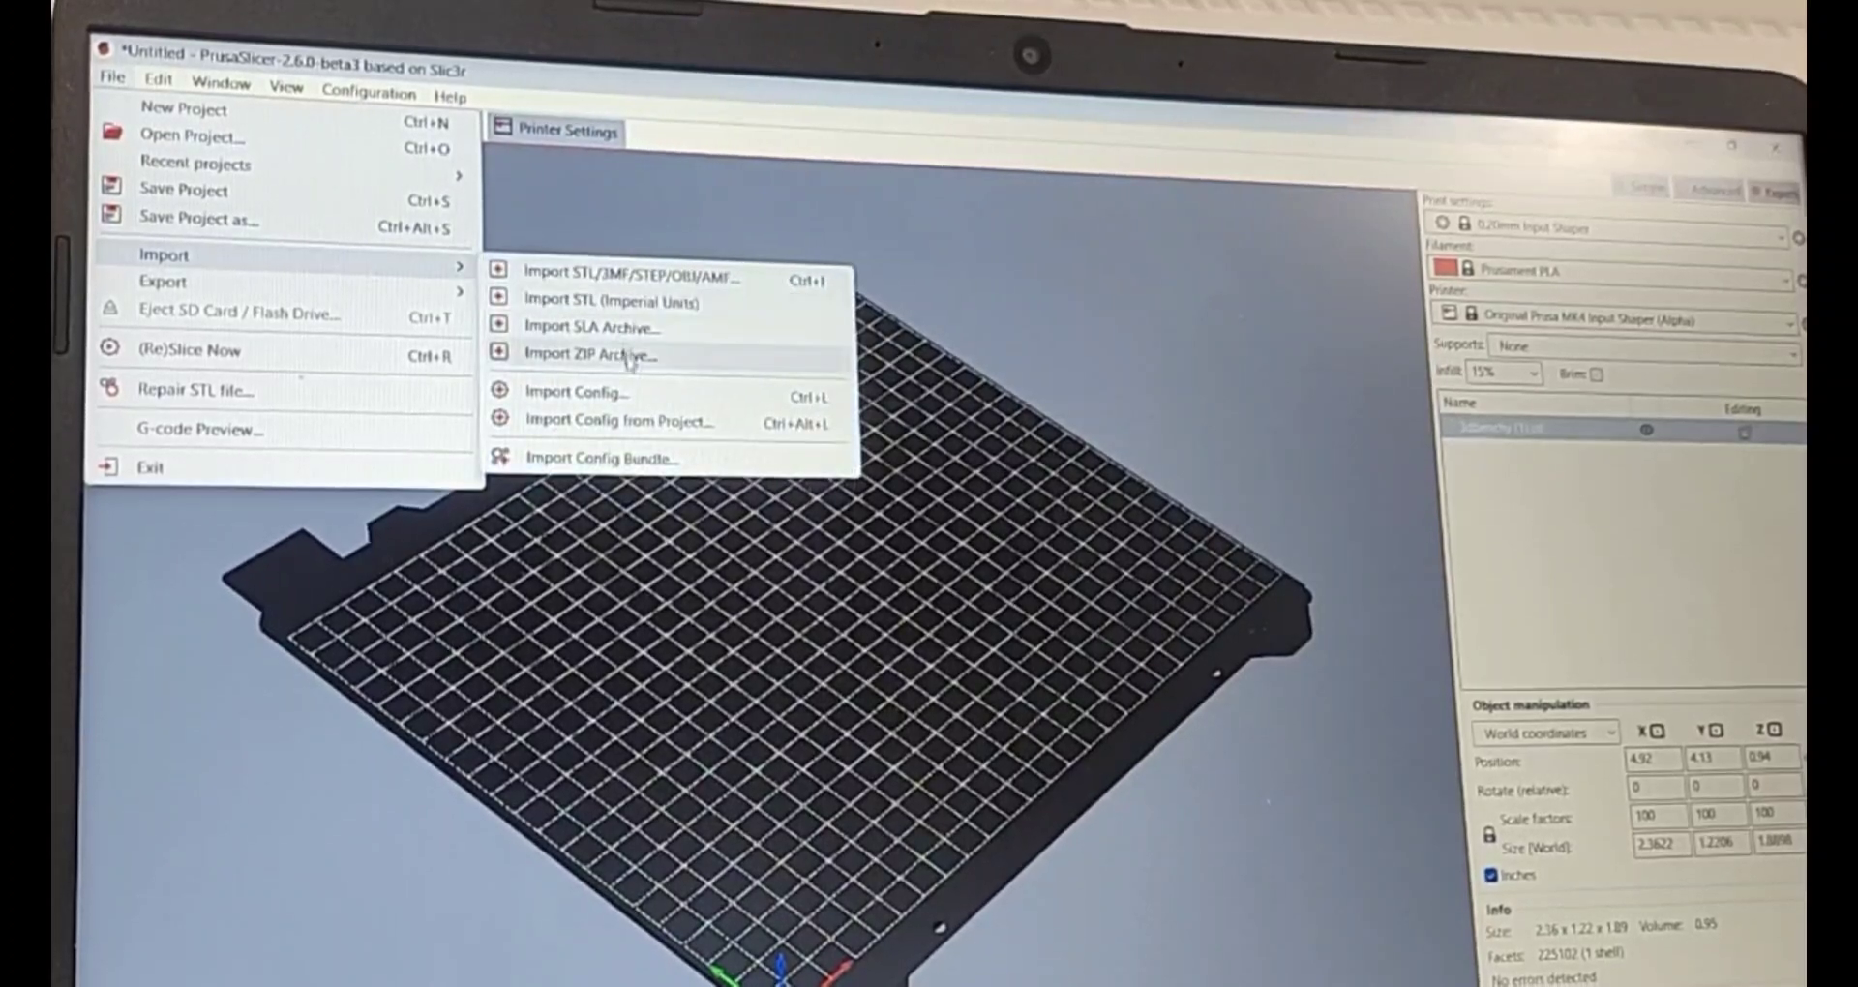
{"action": "left_click", "coordinate": [611, 391]}
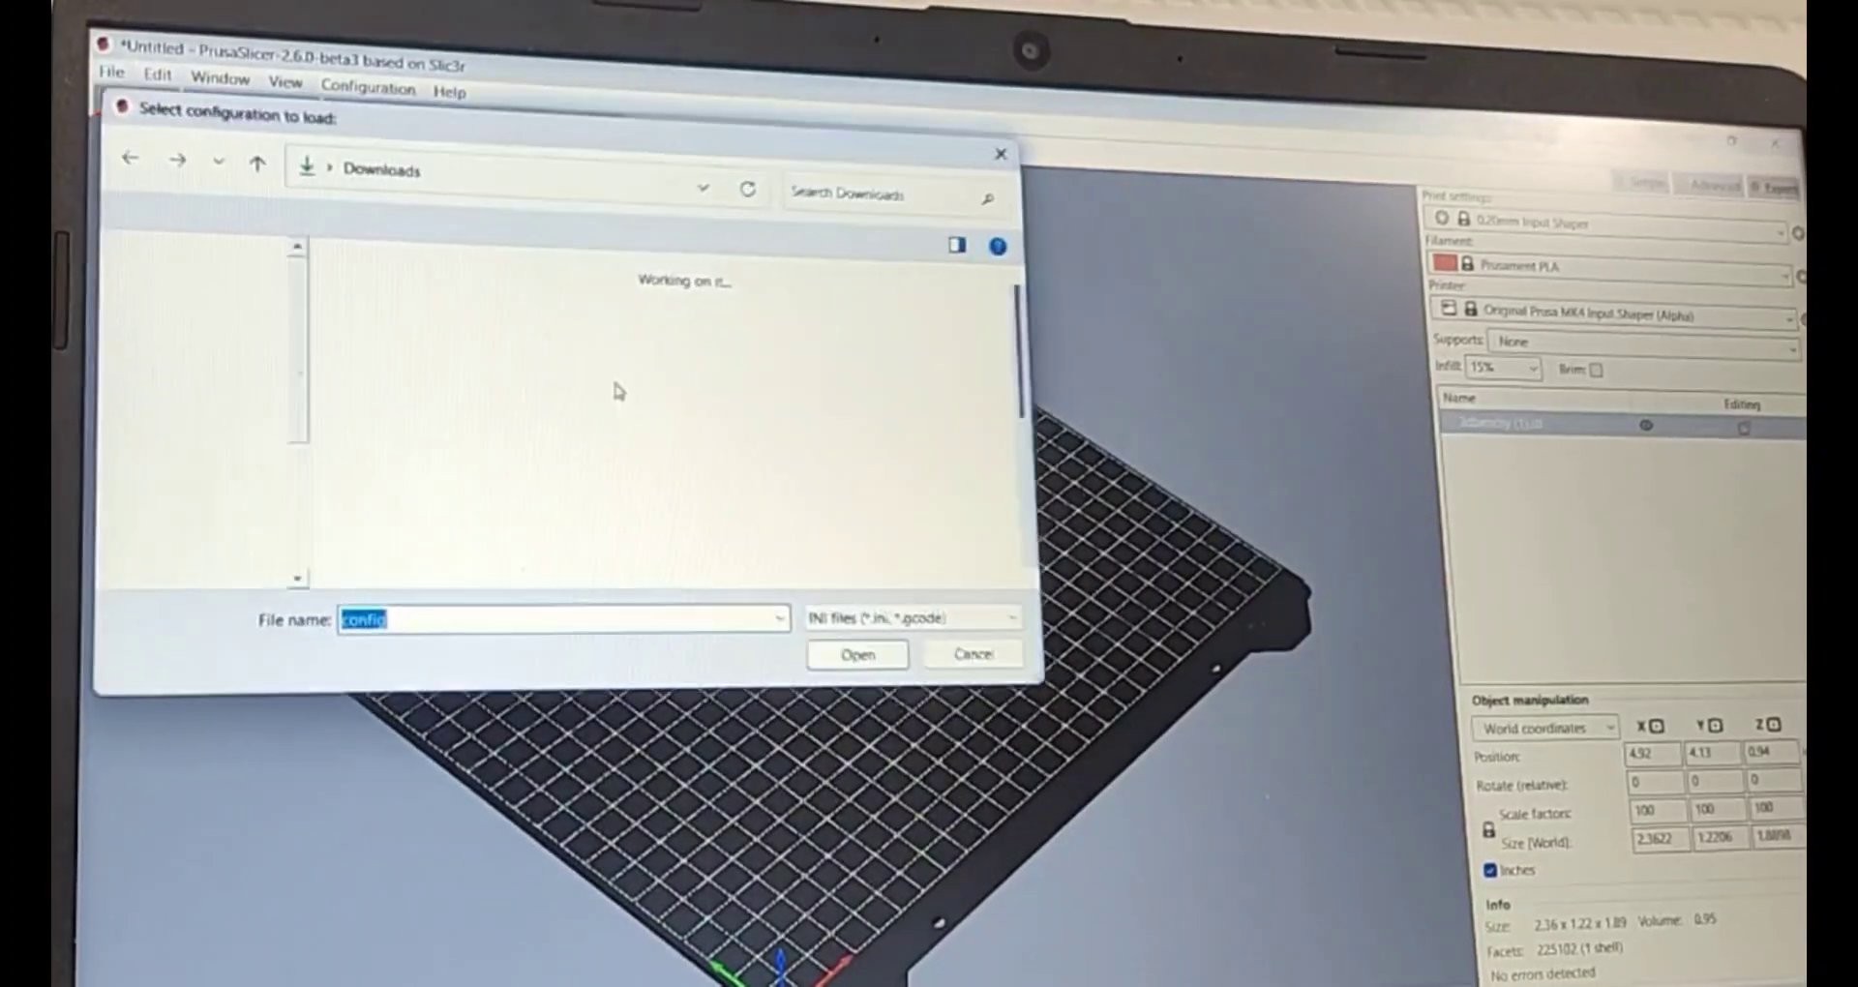
{"action": "left_click", "coordinate": [422, 376]}
{"action": "double_click", "coordinate": [423, 376]}
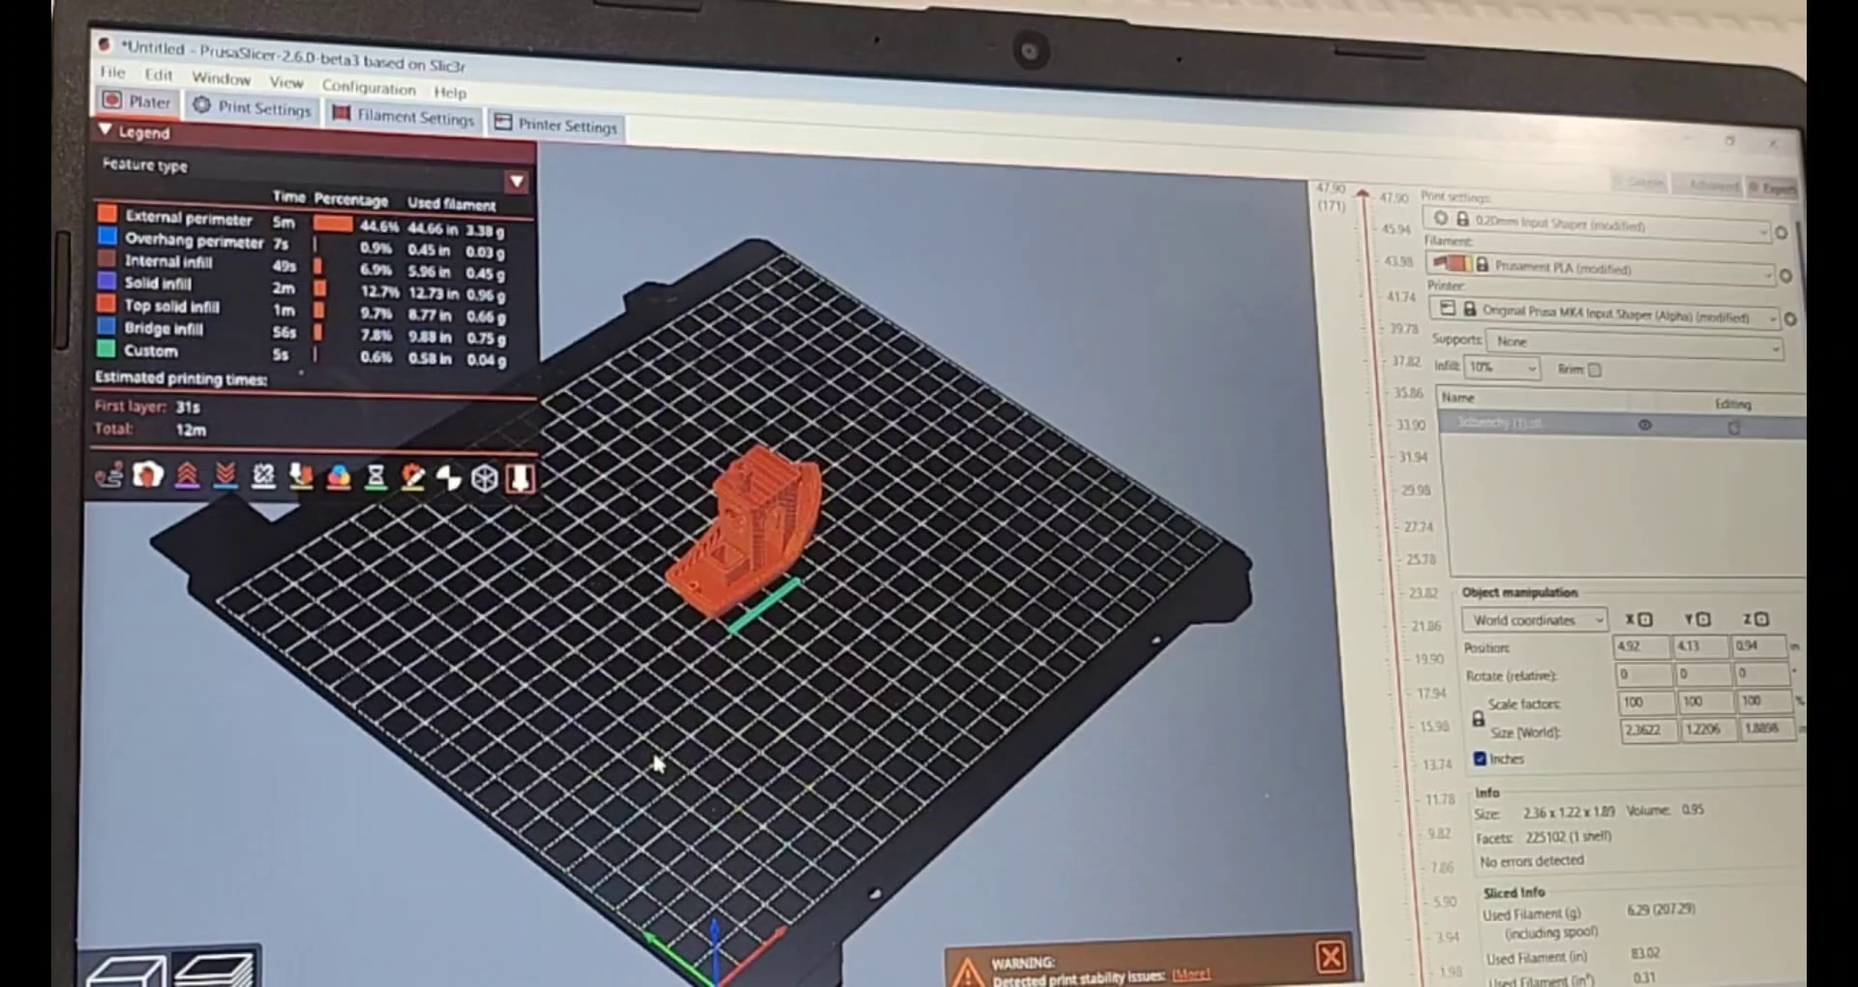
Hide Top solid infill in the preview legend, exposing the purple solid infill beneath
{"action": "left_click", "coordinate": [172, 305]}
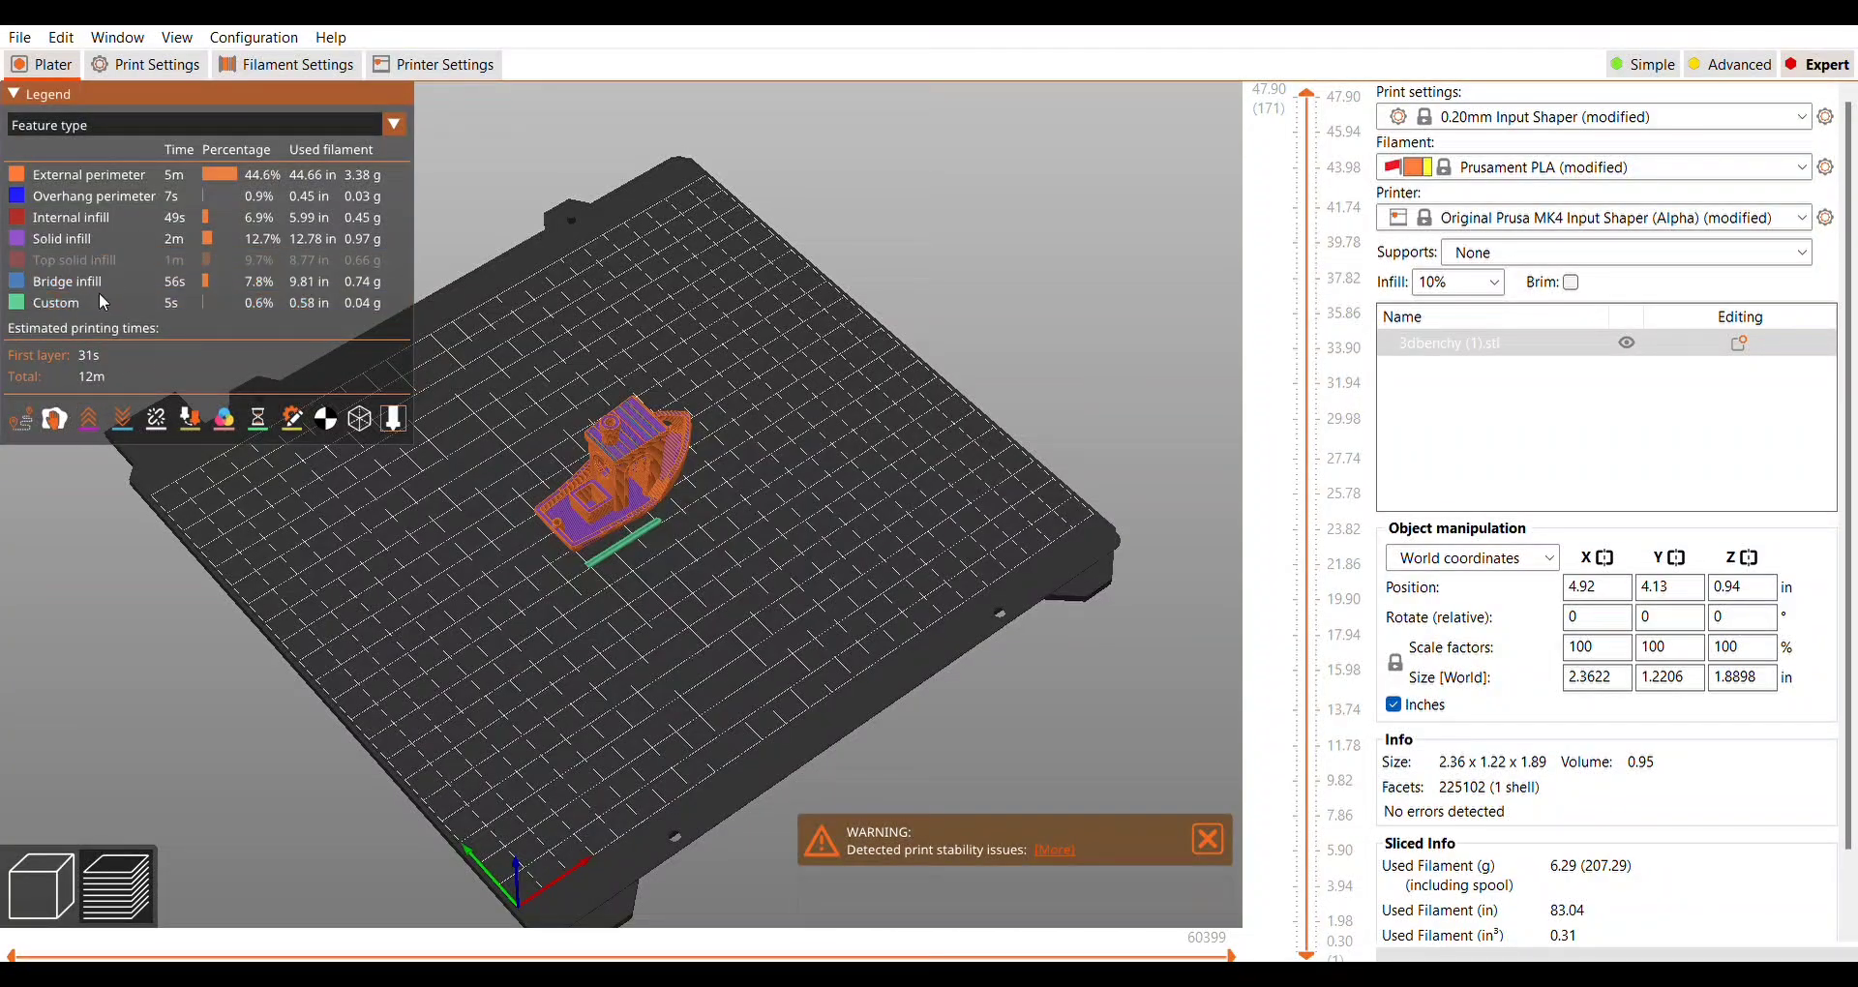
Review the imported layers and perimeters settings, ending on 10% Lightning infill with Rectilinear top/bottom
{"action": "left_click", "coordinate": [165, 50]}
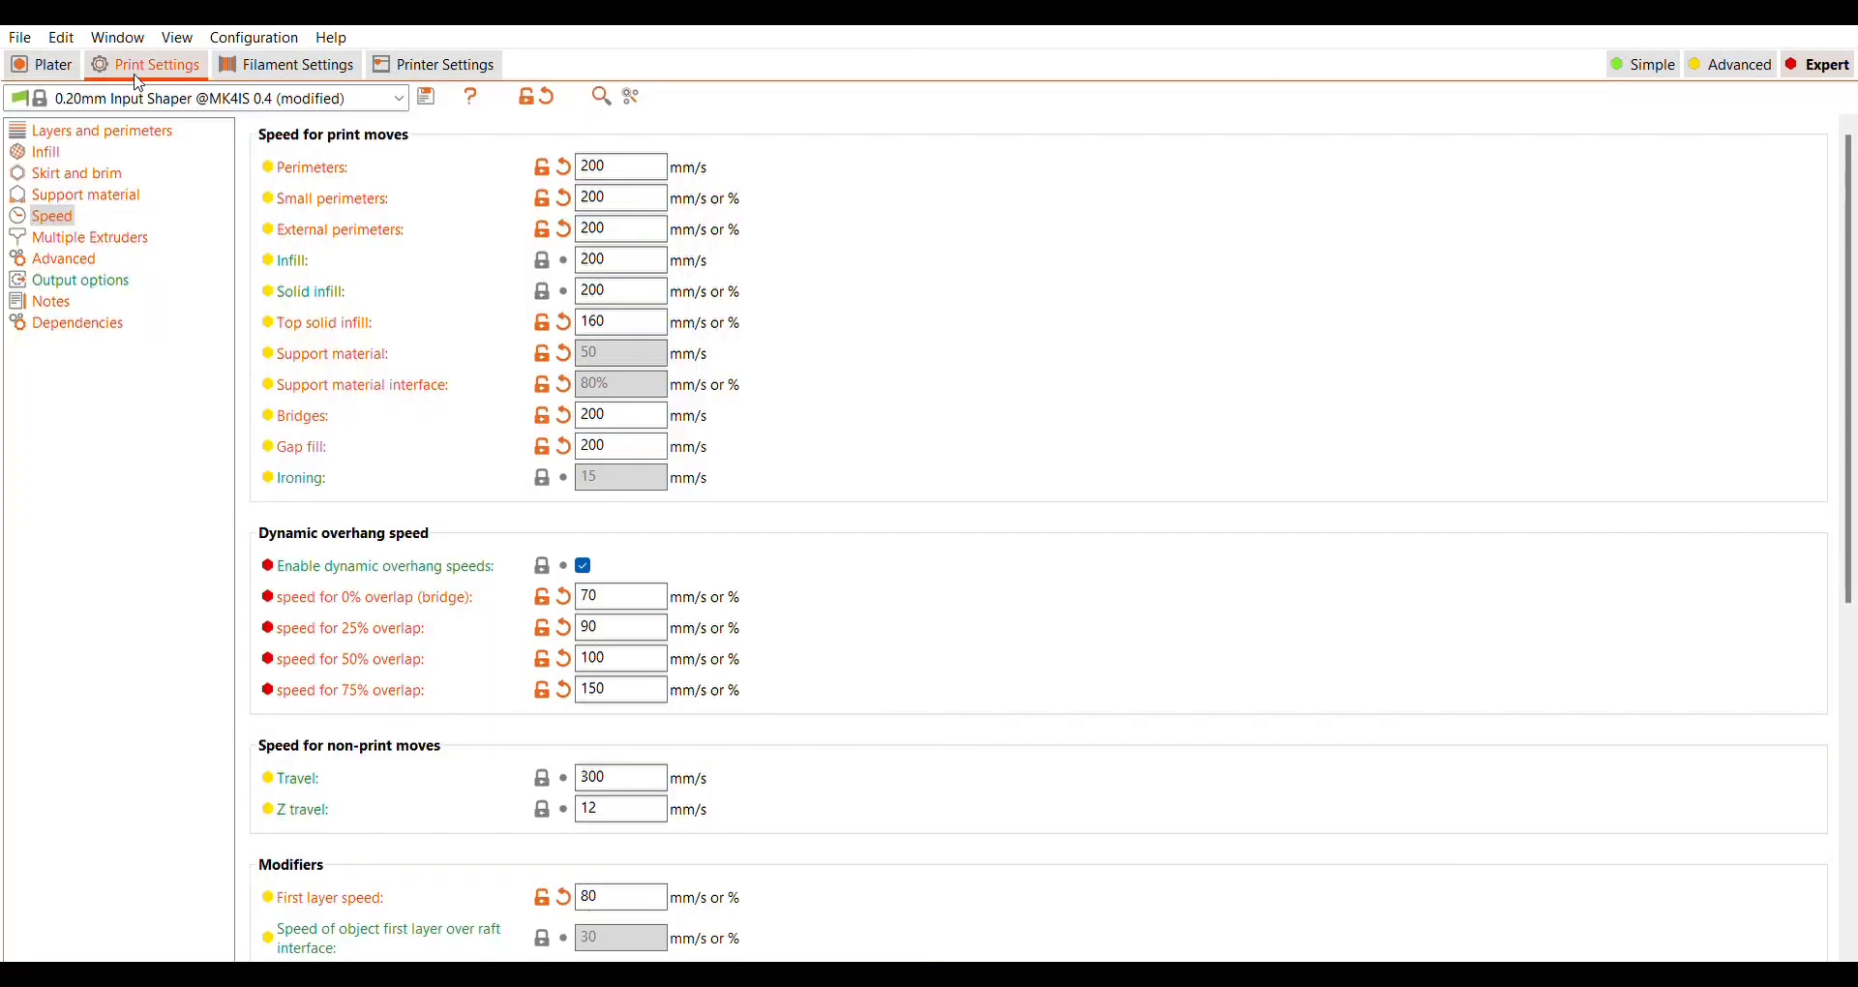
{"action": "left_click", "coordinate": [95, 127]}
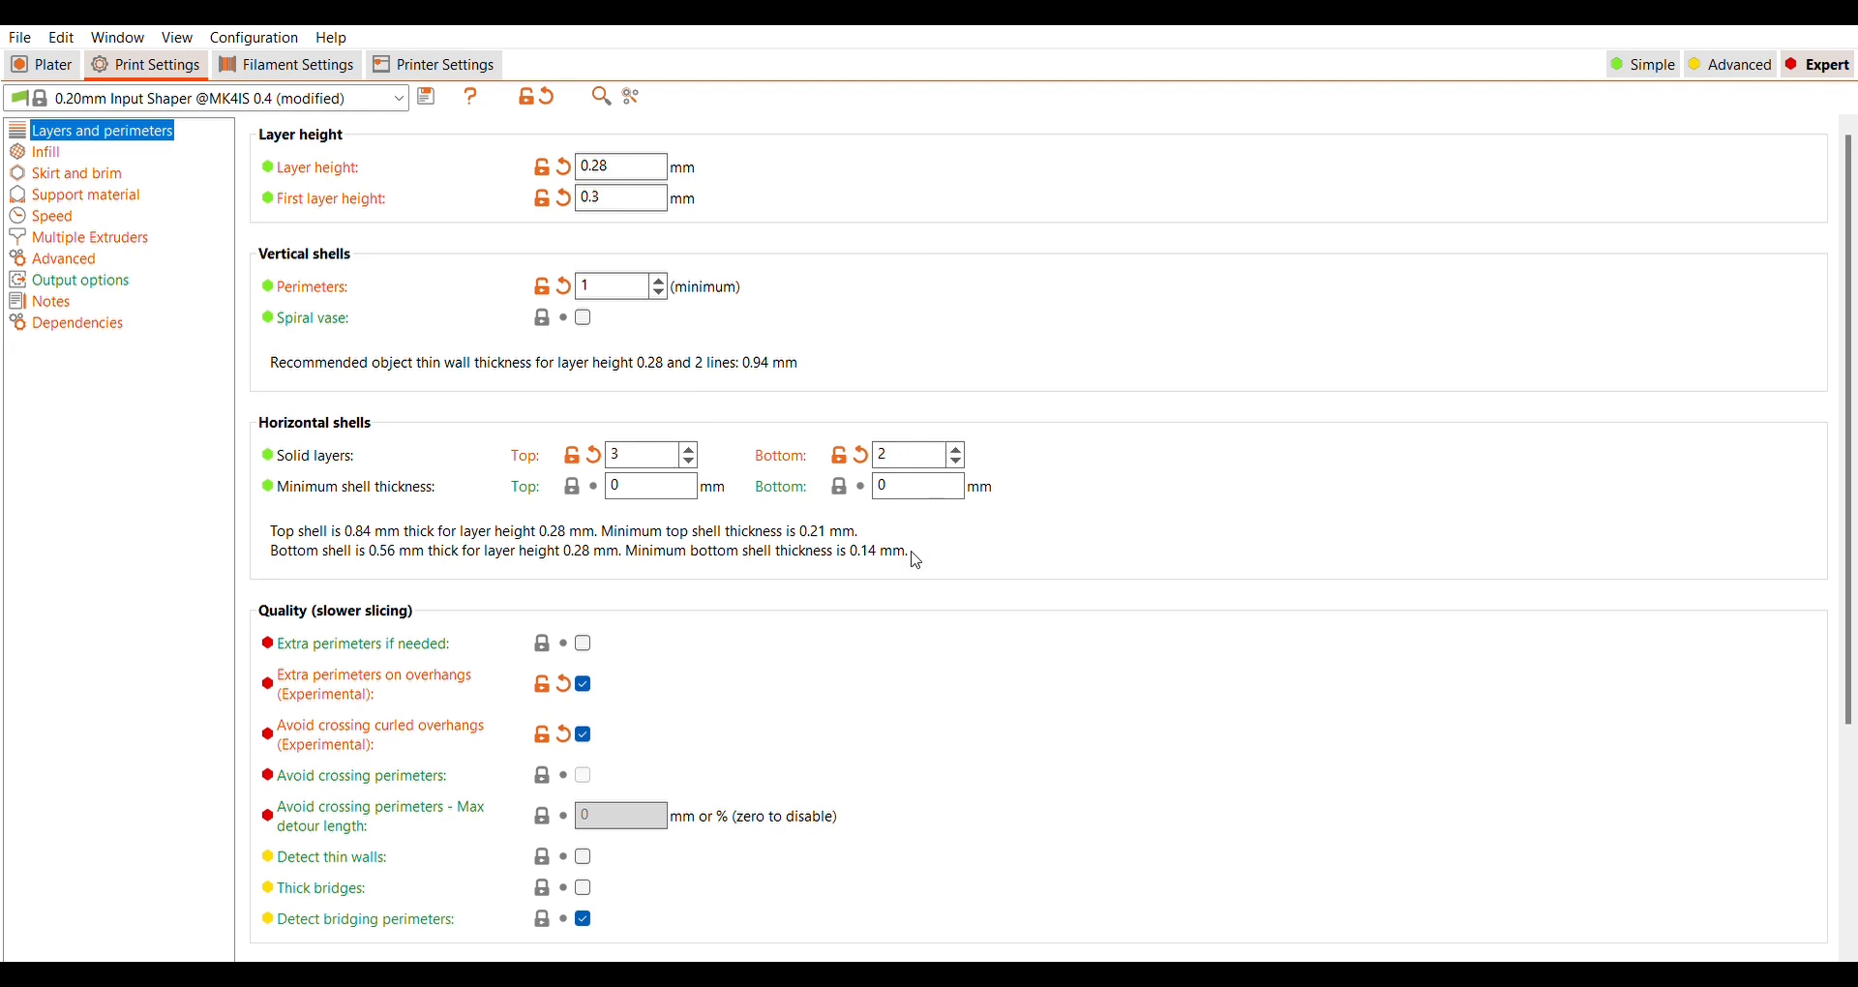
{"action": "scroll", "coordinate": [918, 562], "scroll_direction": "down", "scroll_amount": 5}
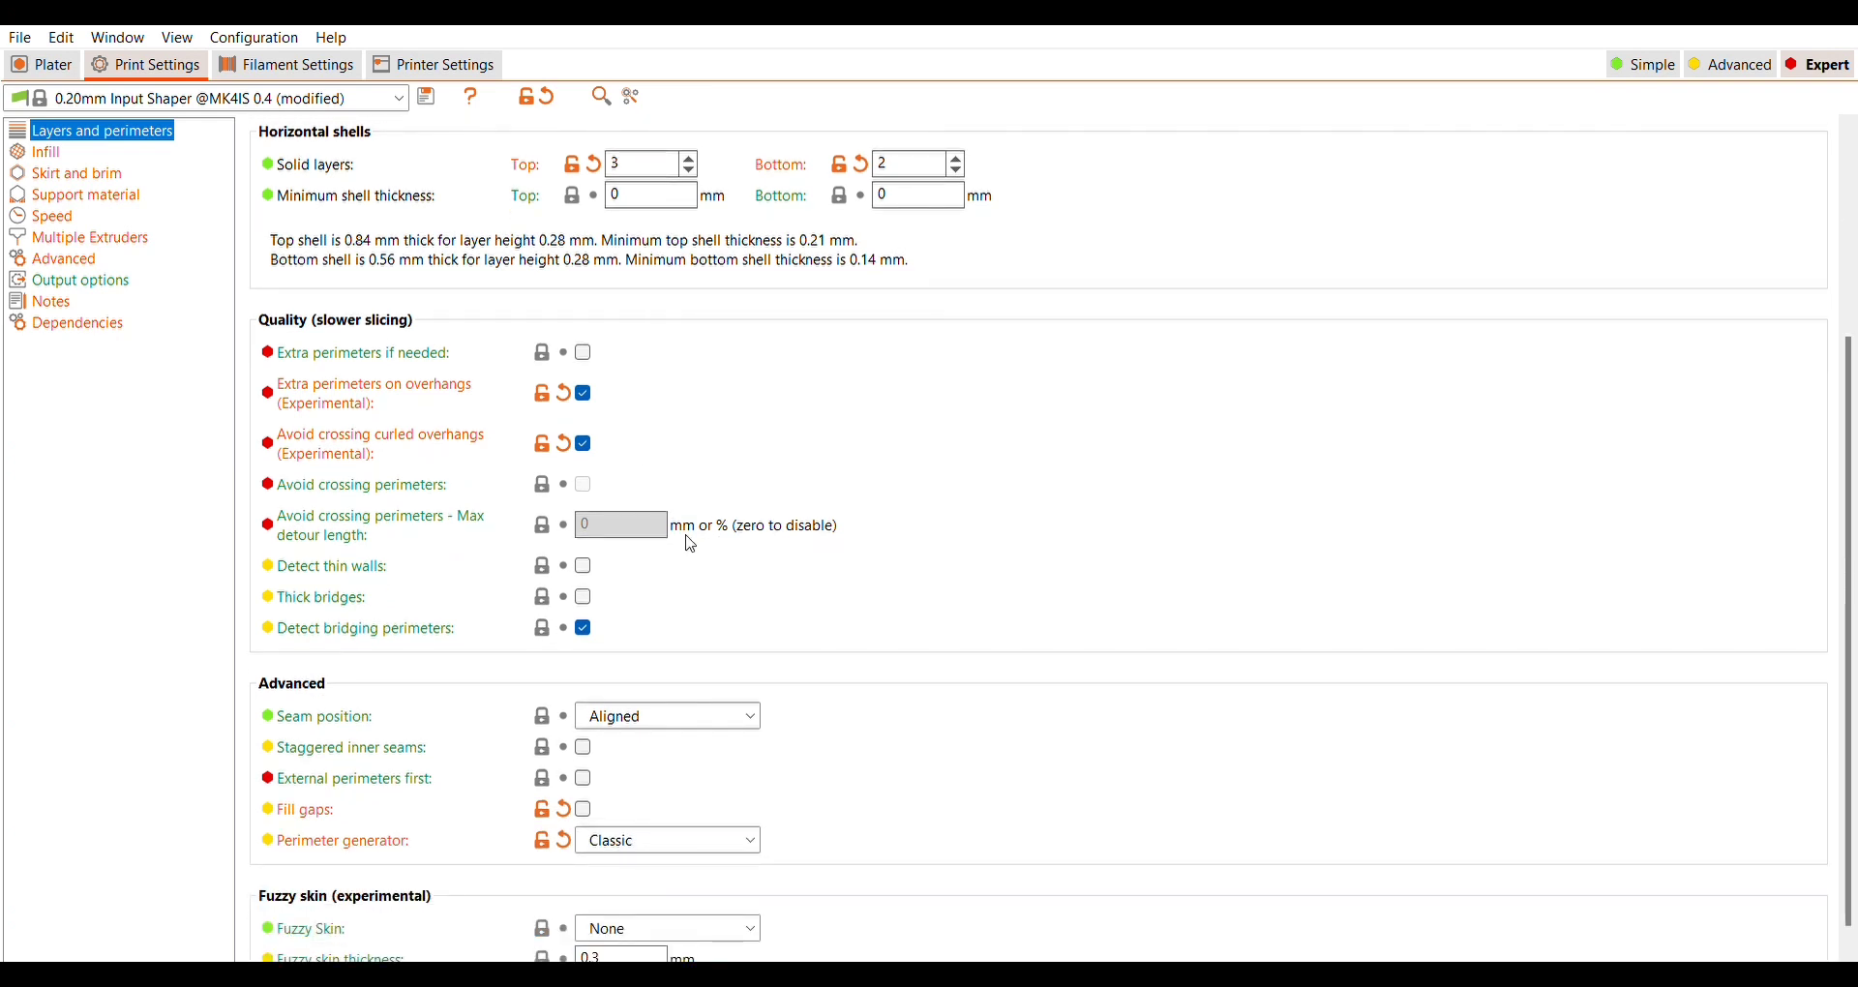
{"action": "scroll", "coordinate": [750, 639], "scroll_direction": "down", "scroll_amount": 1}
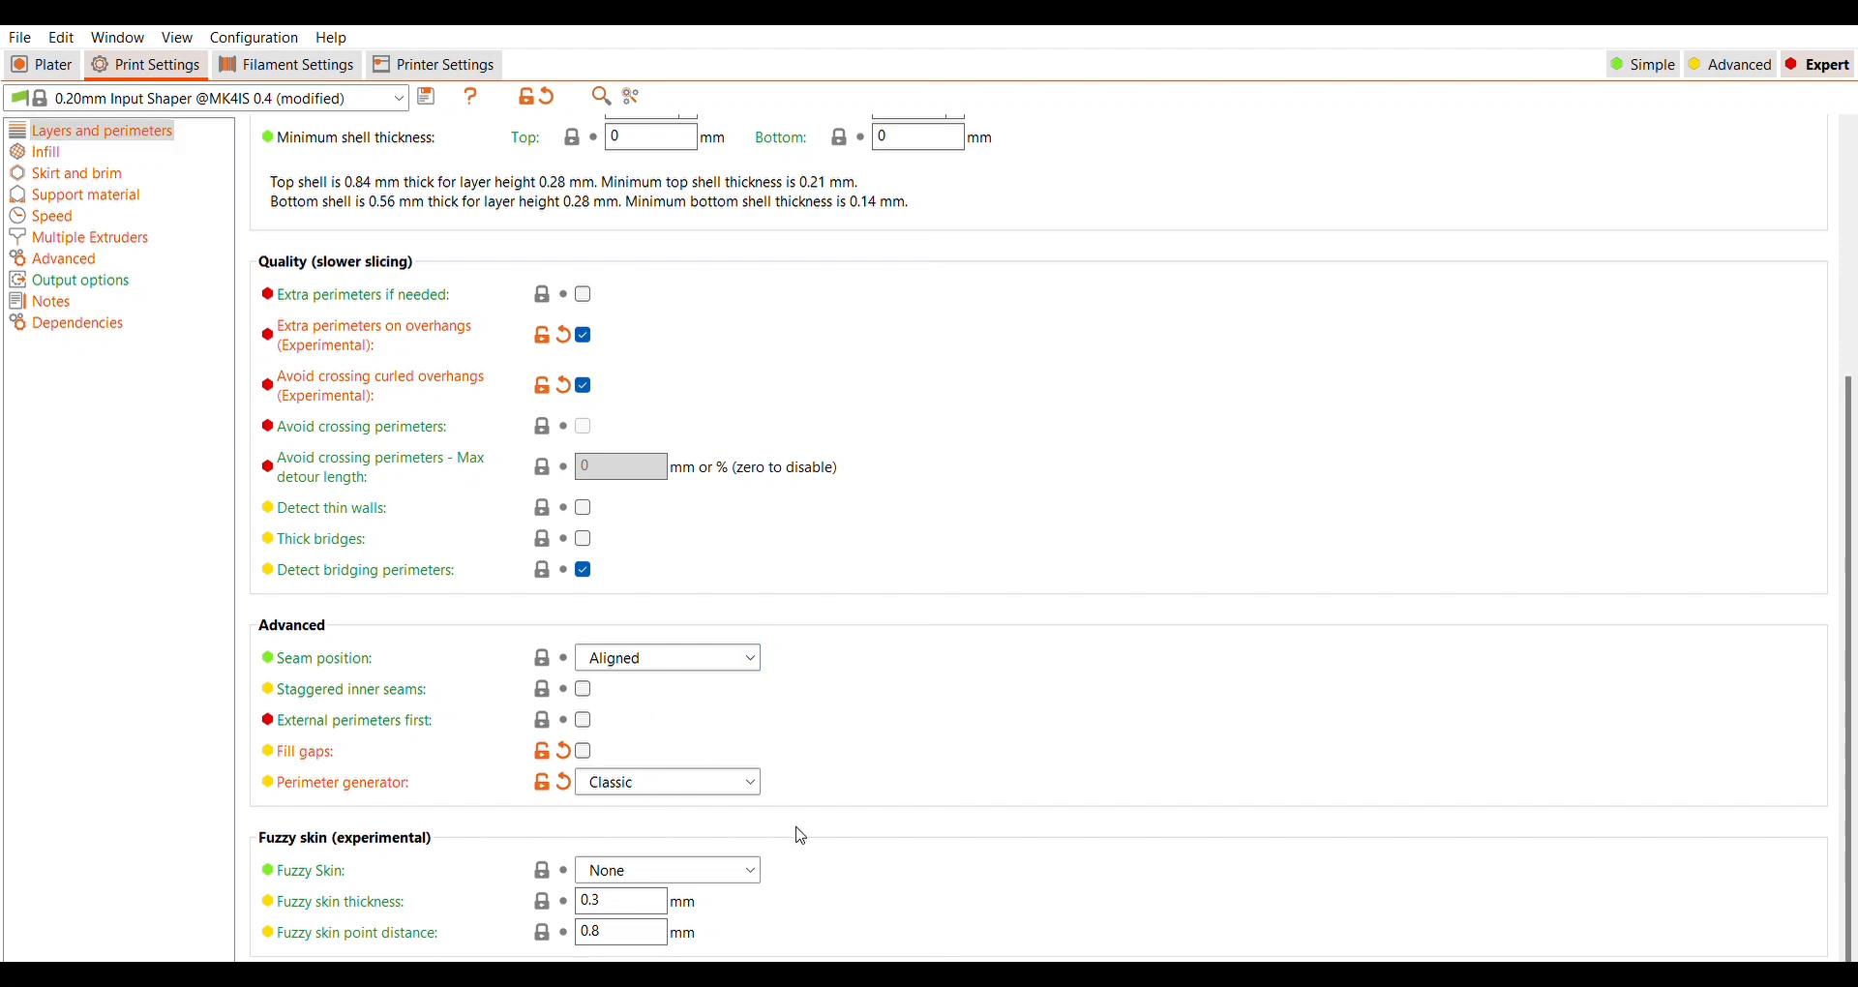
{"action": "scroll", "coordinate": [796, 833], "scroll_direction": "up", "scroll_amount": 5}
{"action": "scroll", "coordinate": [801, 837], "scroll_direction": "down", "scroll_amount": 1}
{"action": "scroll", "coordinate": [799, 836], "scroll_direction": "down", "scroll_amount": 4}
{"action": "left_click", "coordinate": [43, 151]}
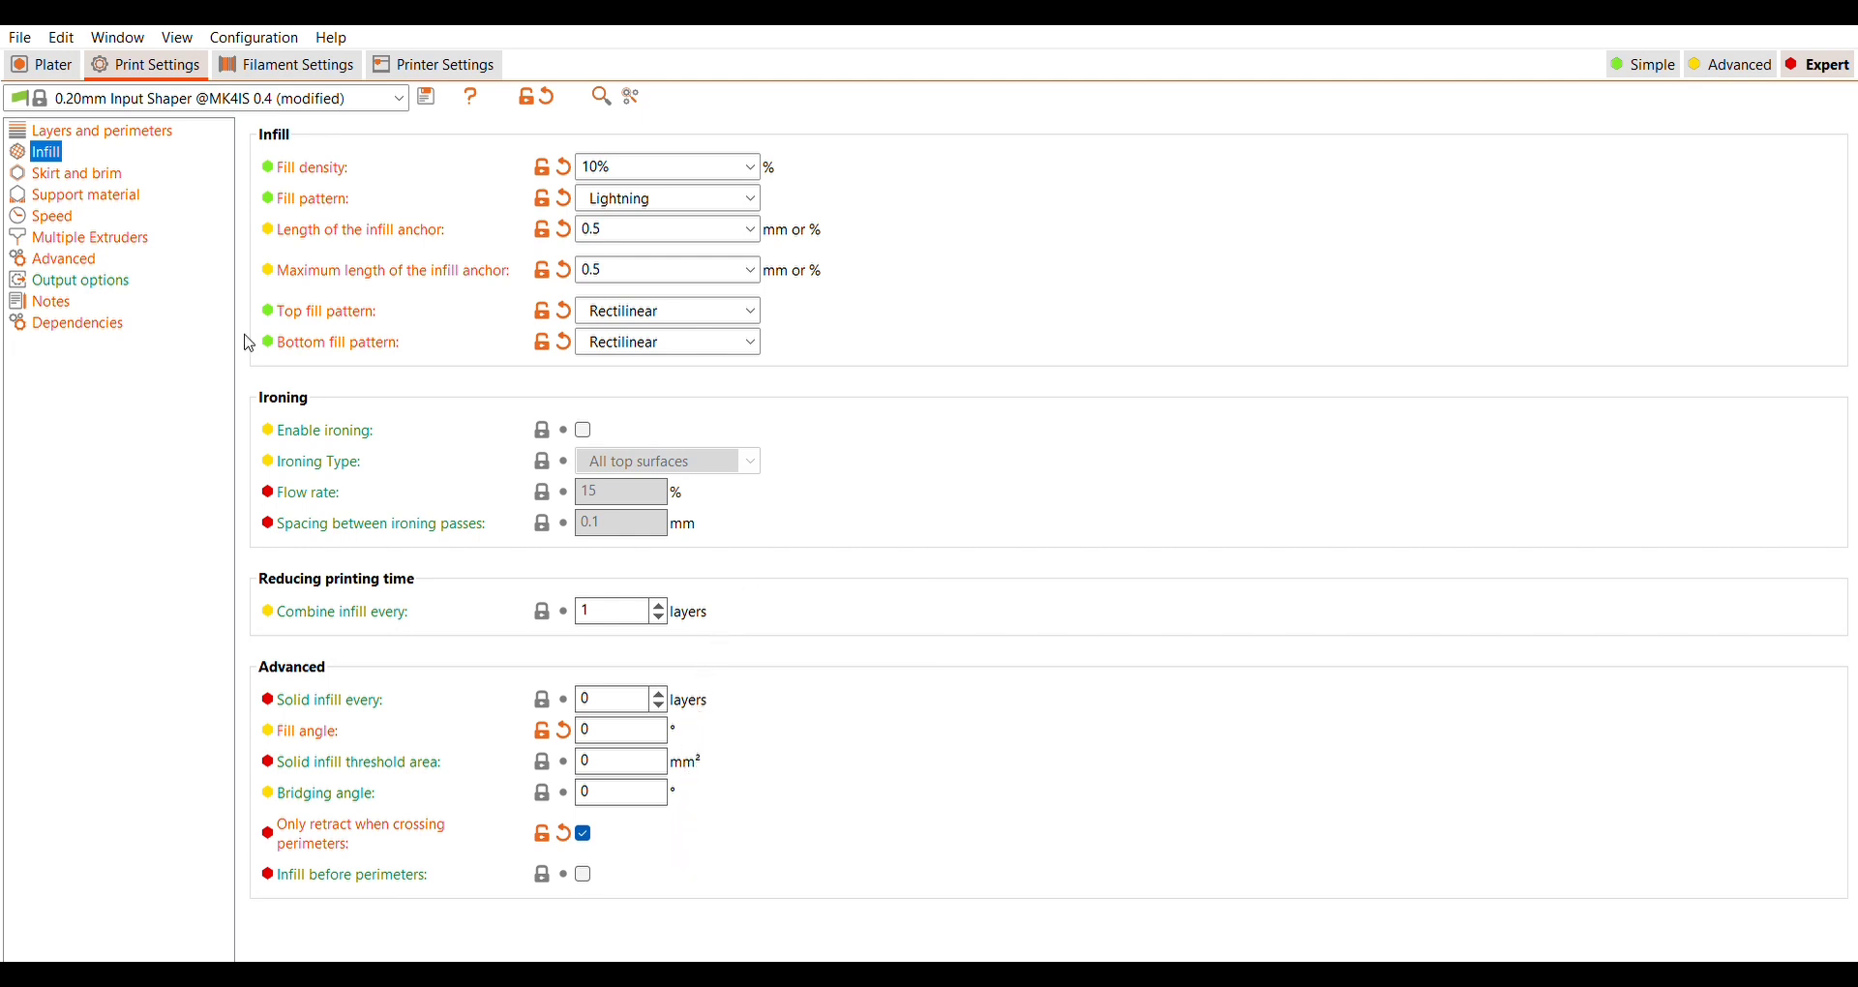
Check skirt and brim plus support material settings, ending on the 200 mm/s speed page
{"action": "left_click", "coordinate": [97, 173]}
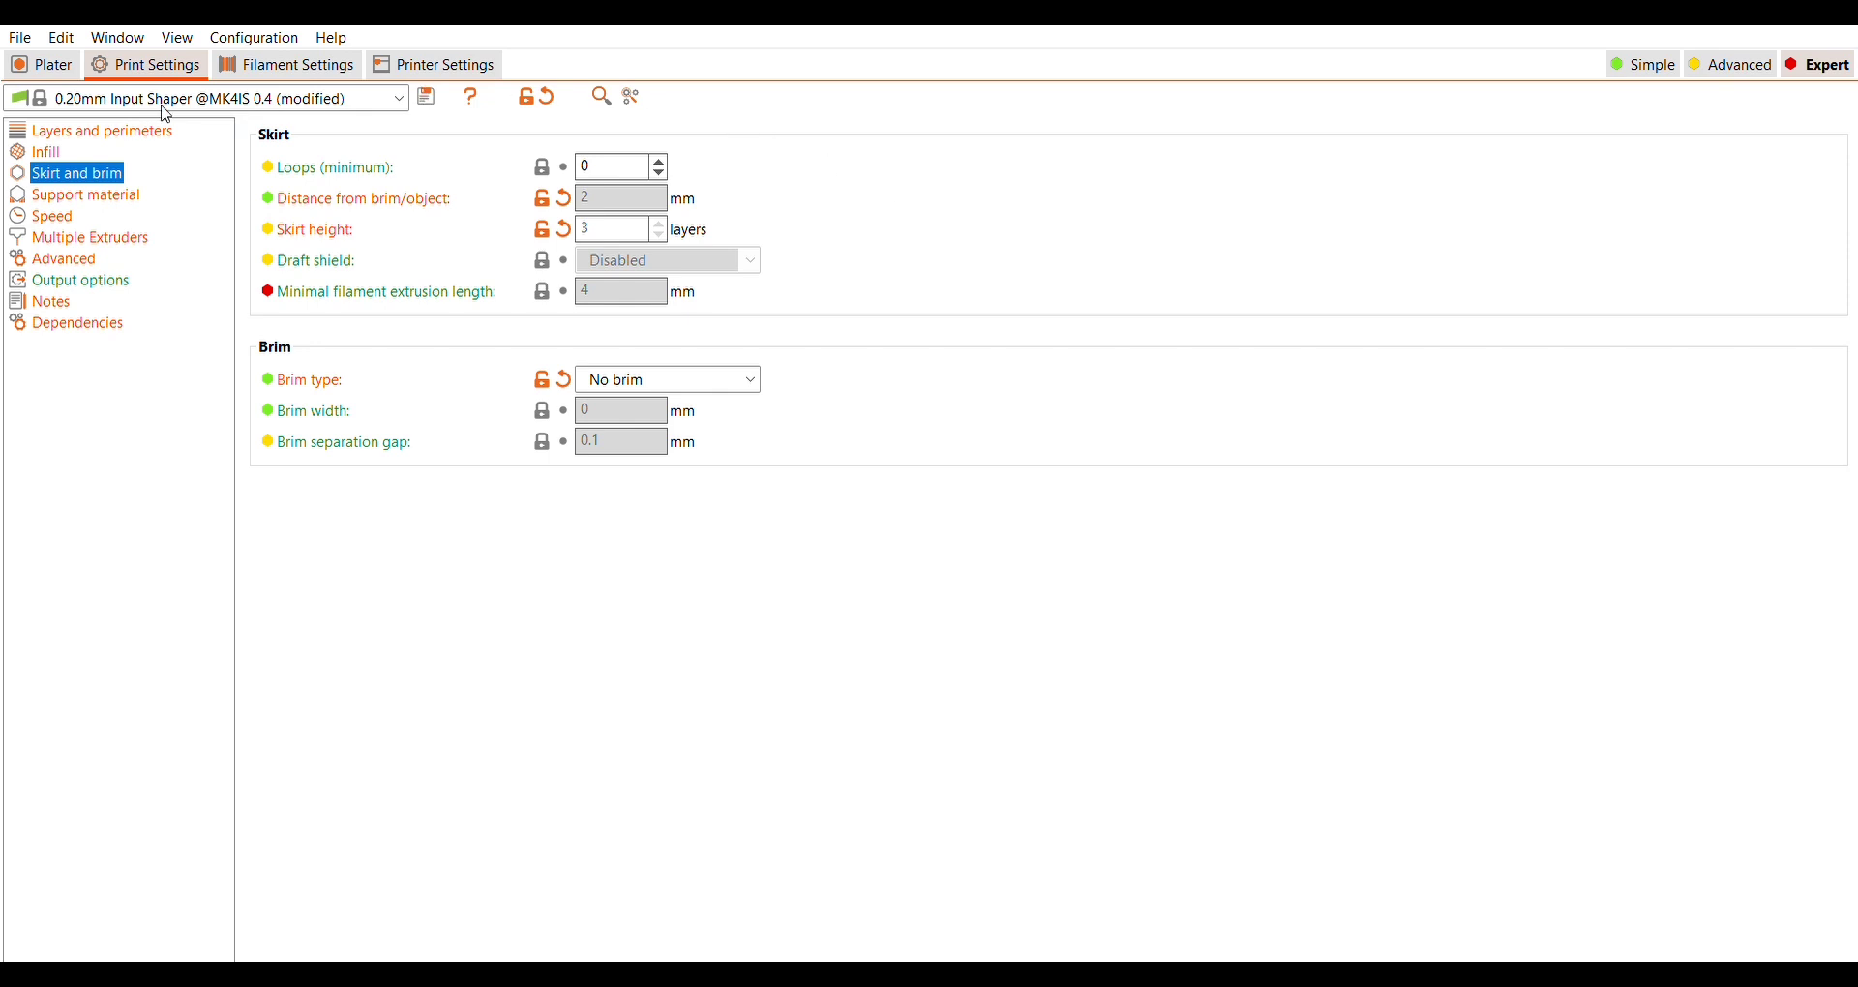
{"action": "key", "text": "Down"}
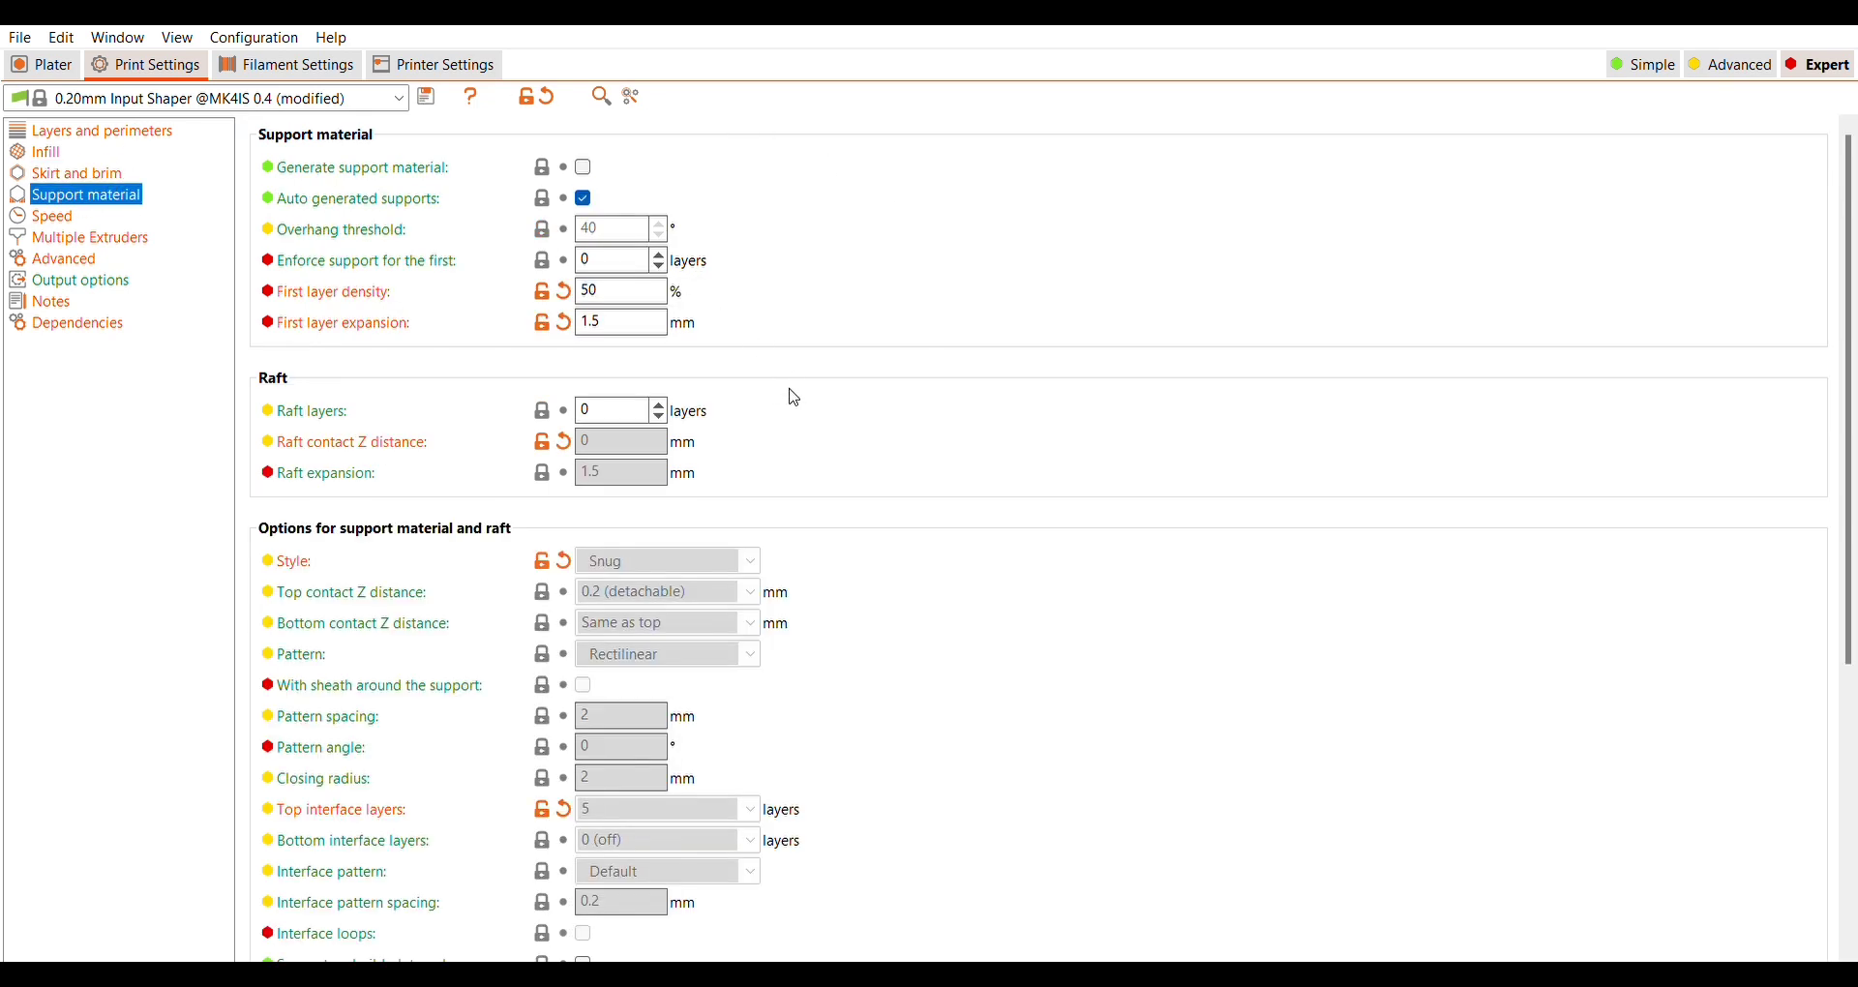
{"action": "scroll", "coordinate": [794, 398], "scroll_direction": "down", "scroll_amount": 3}
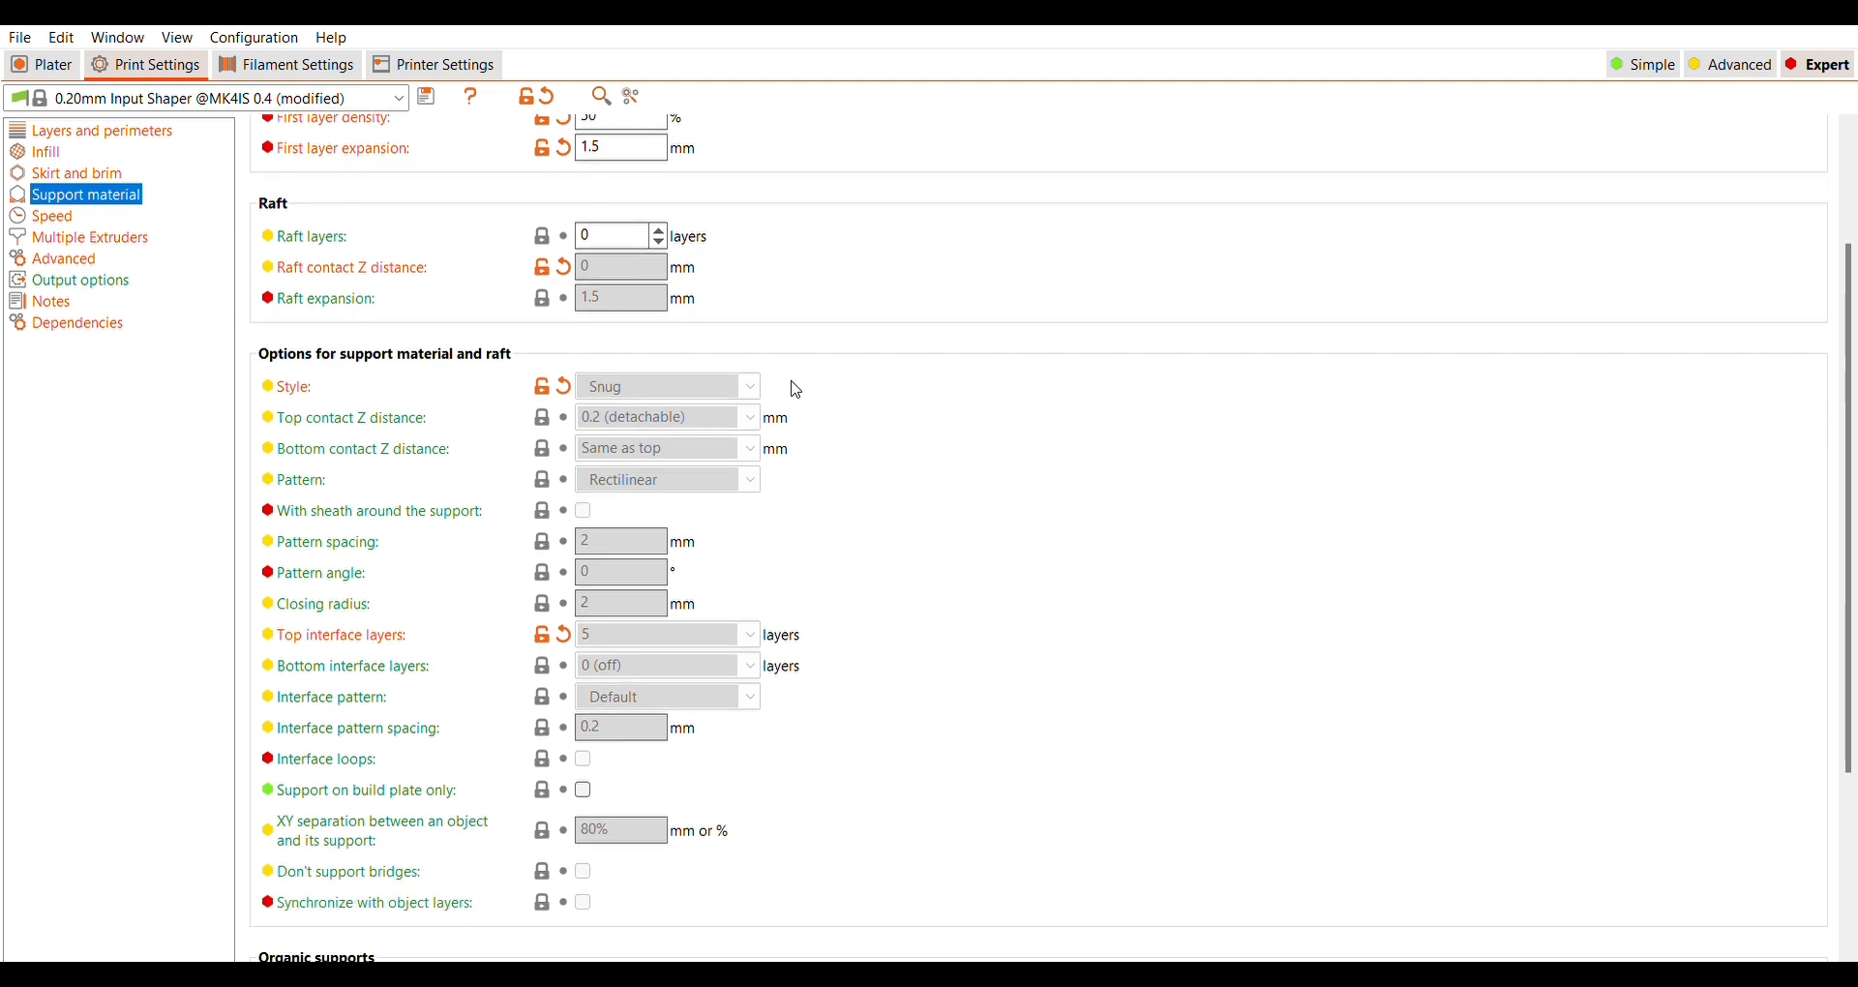
{"action": "scroll", "coordinate": [802, 372], "scroll_direction": "down", "scroll_amount": 5}
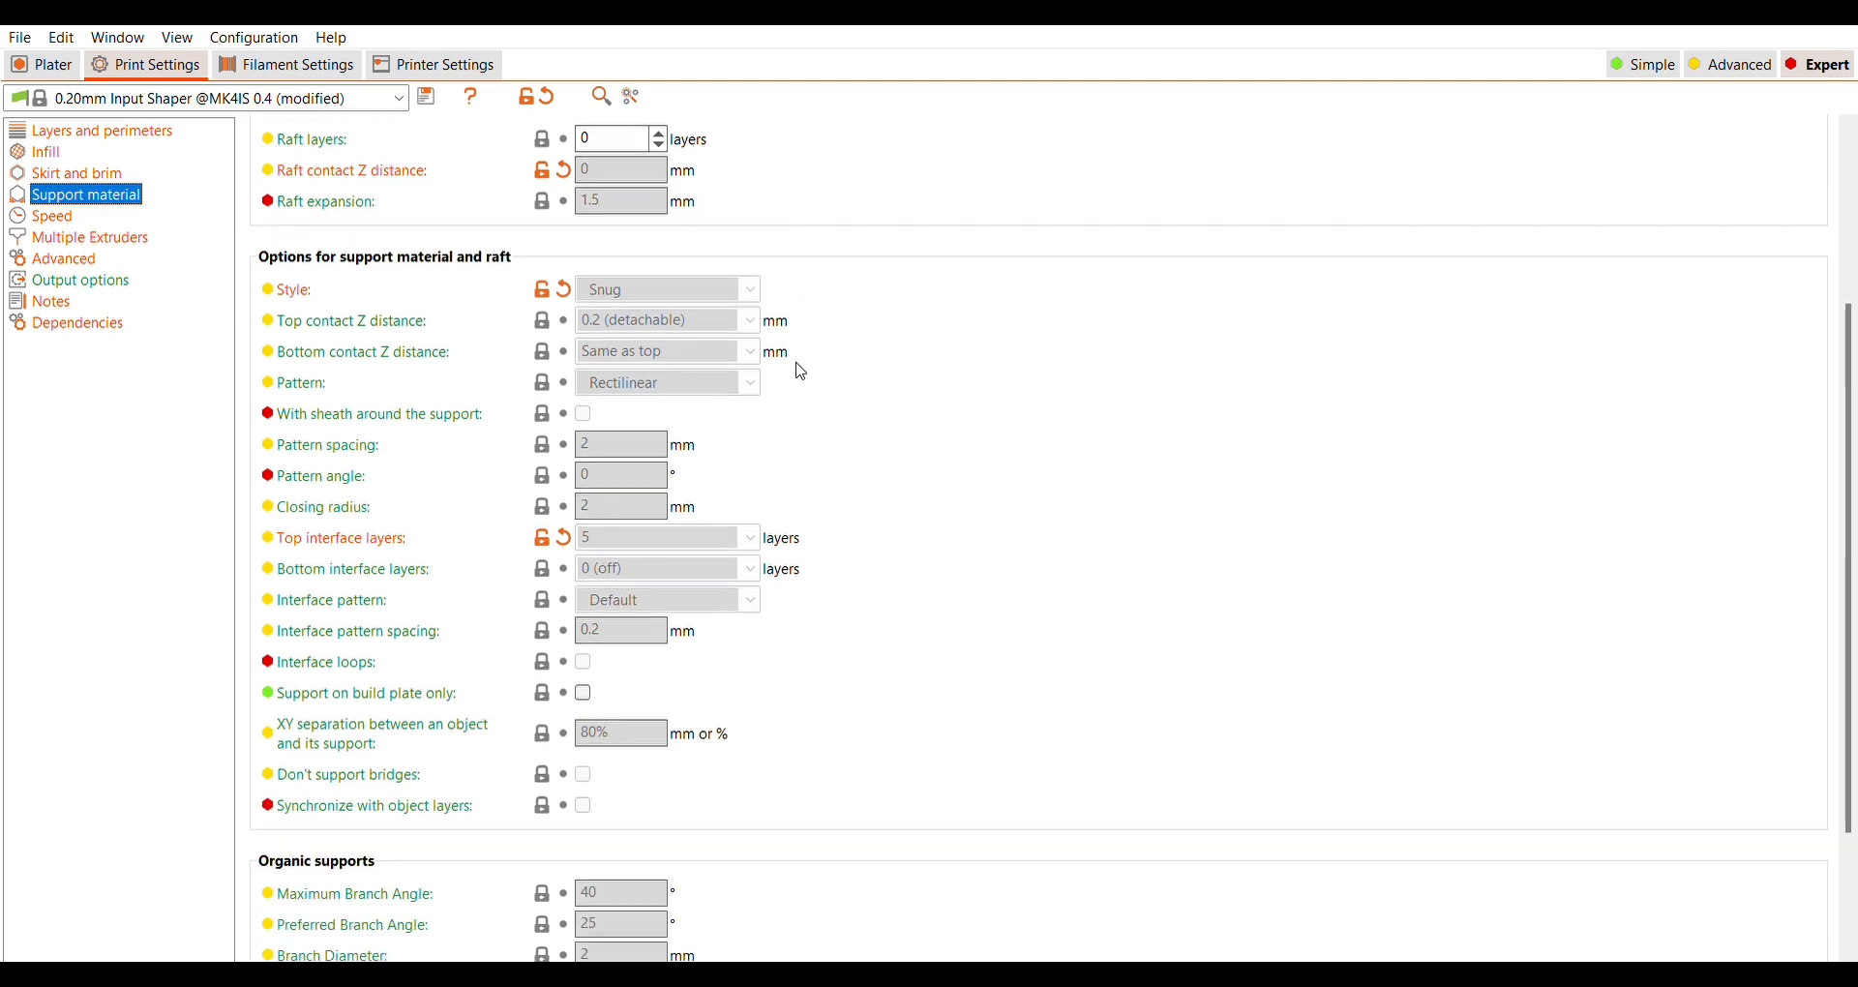
{"action": "scroll", "coordinate": [802, 372], "scroll_direction": "down", "scroll_amount": 1}
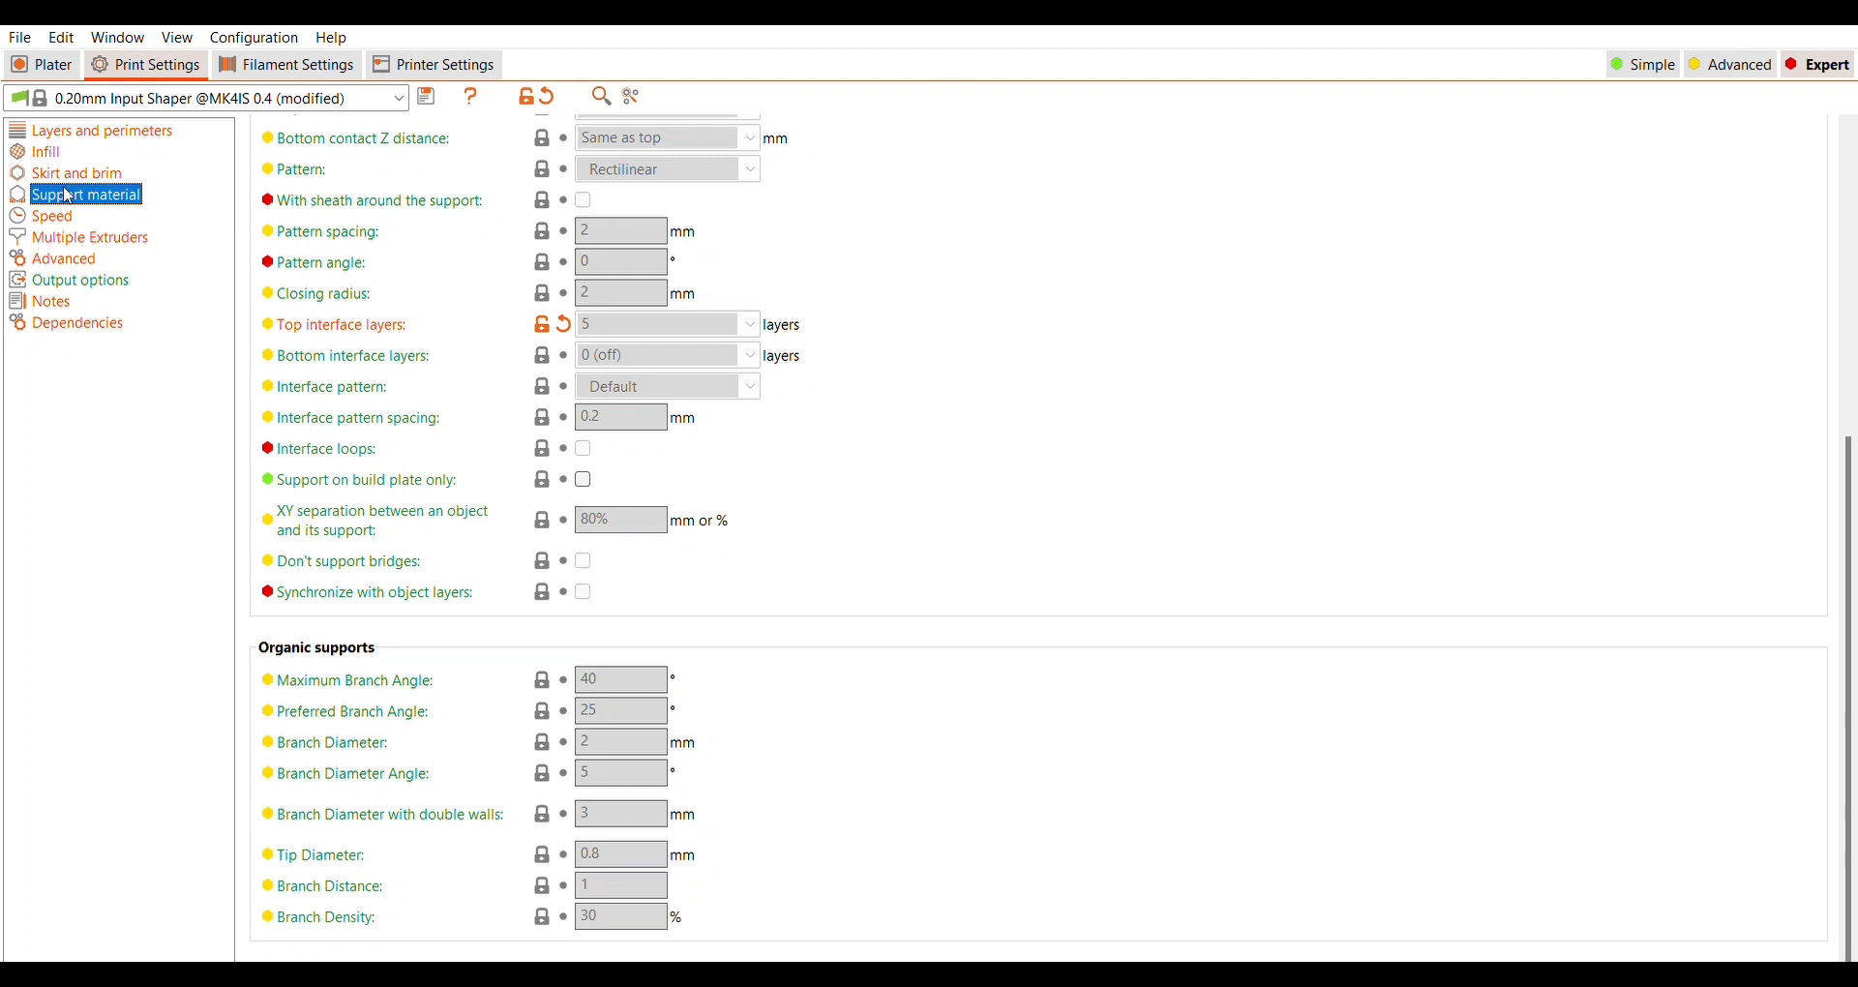
{"action": "left_click", "coordinate": [48, 216]}
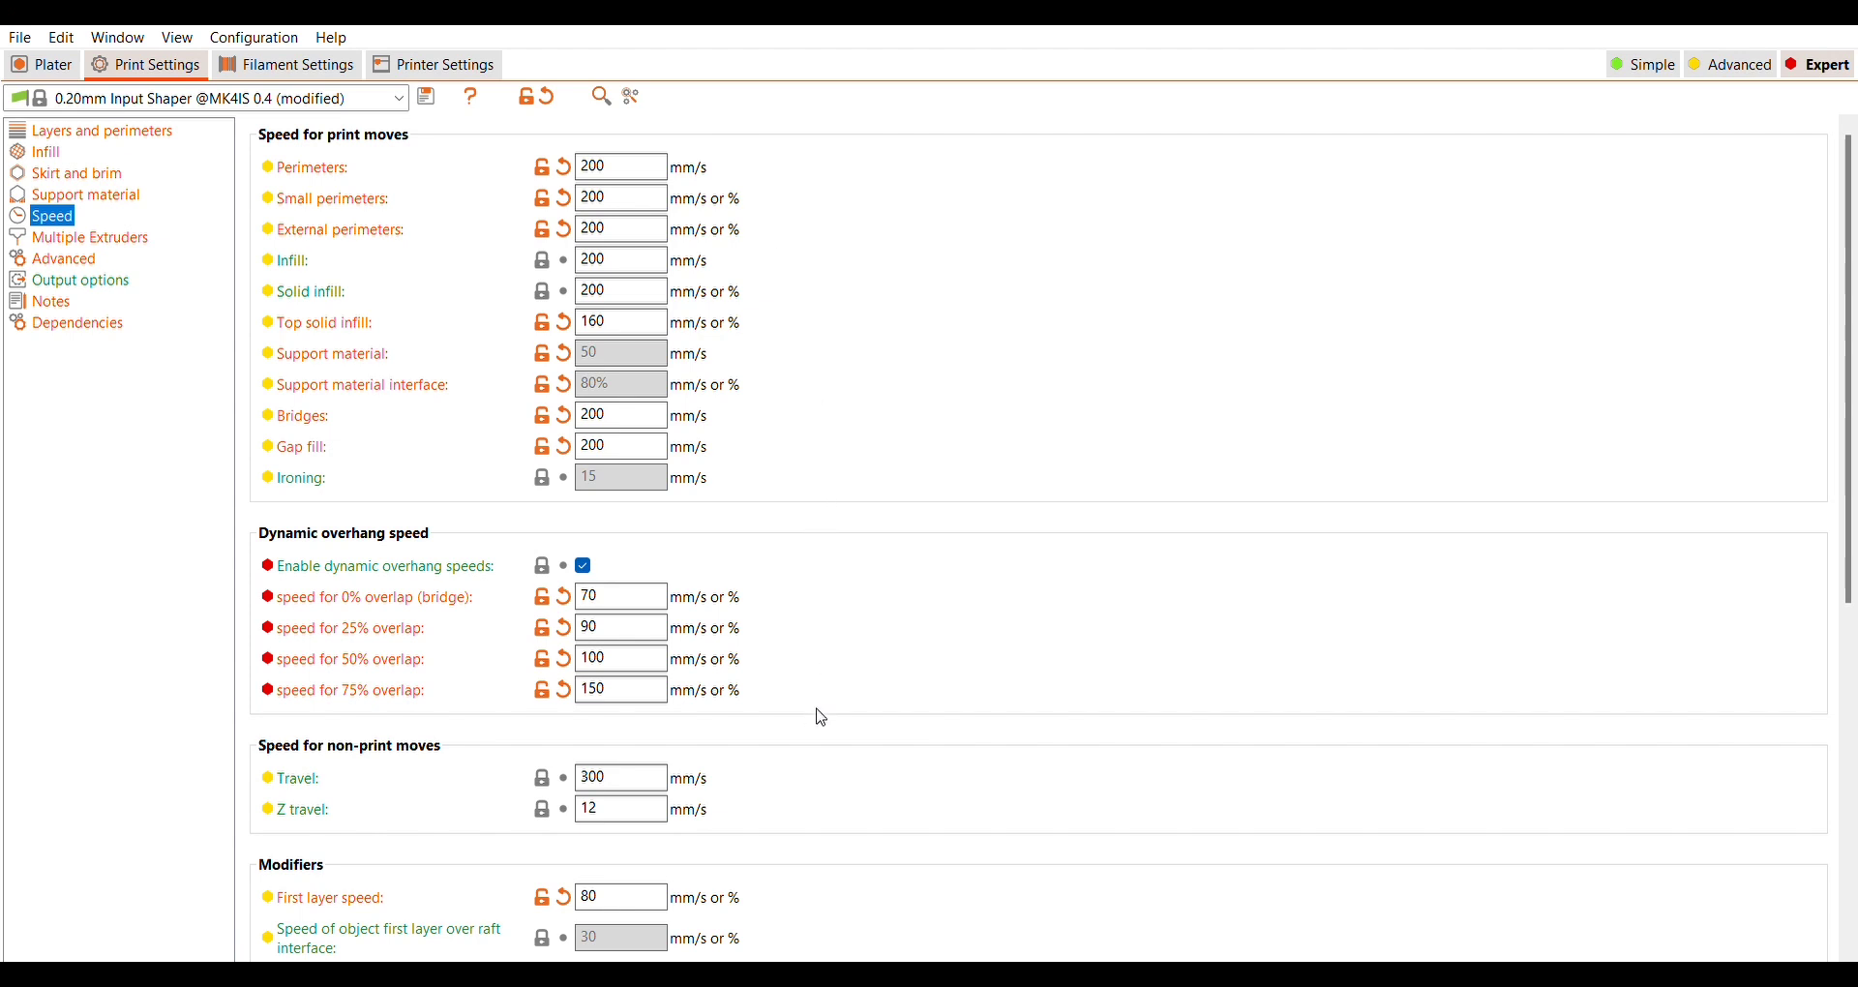
Check acceleration and Multiple Extruders settings, ending on Advanced with 0.42 mm perimeter widths
{"action": "scroll", "coordinate": [821, 720], "scroll_direction": "down", "scroll_amount": 3}
{"action": "scroll", "coordinate": [821, 720], "scroll_direction": "down", "scroll_amount": 4}
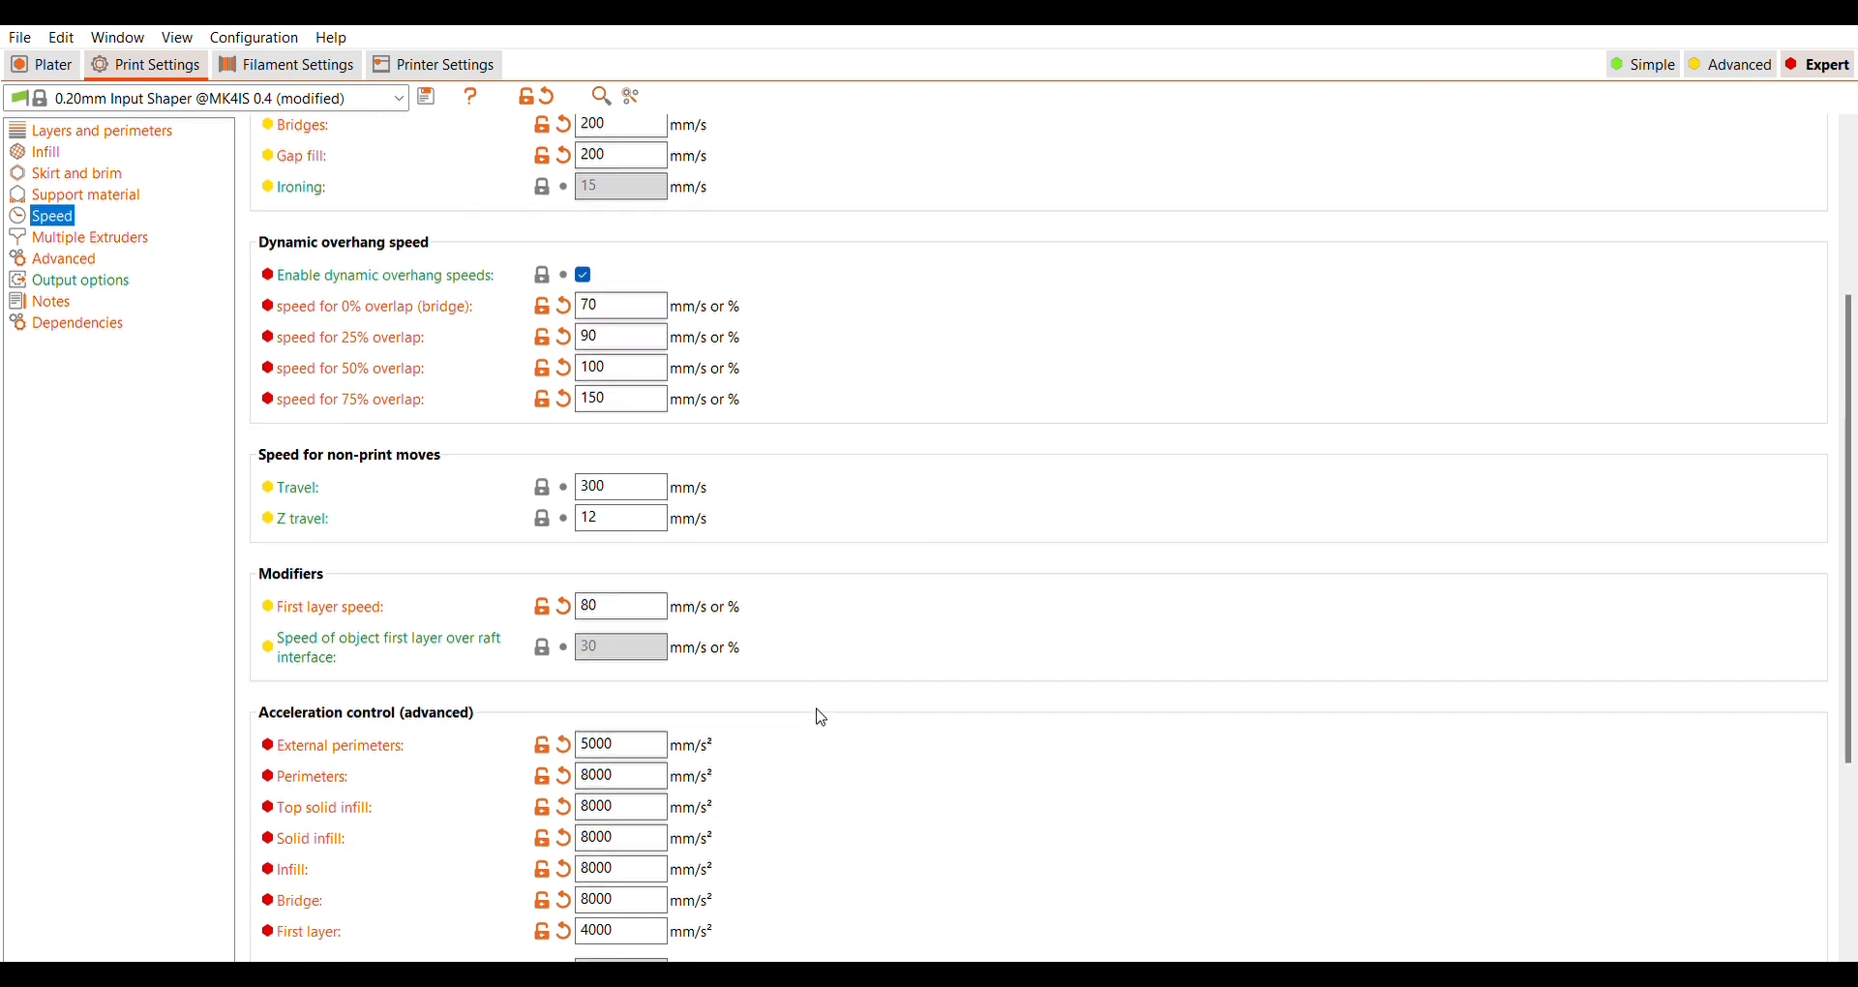
{"action": "scroll", "coordinate": [822, 720], "scroll_direction": "down", "scroll_amount": 3}
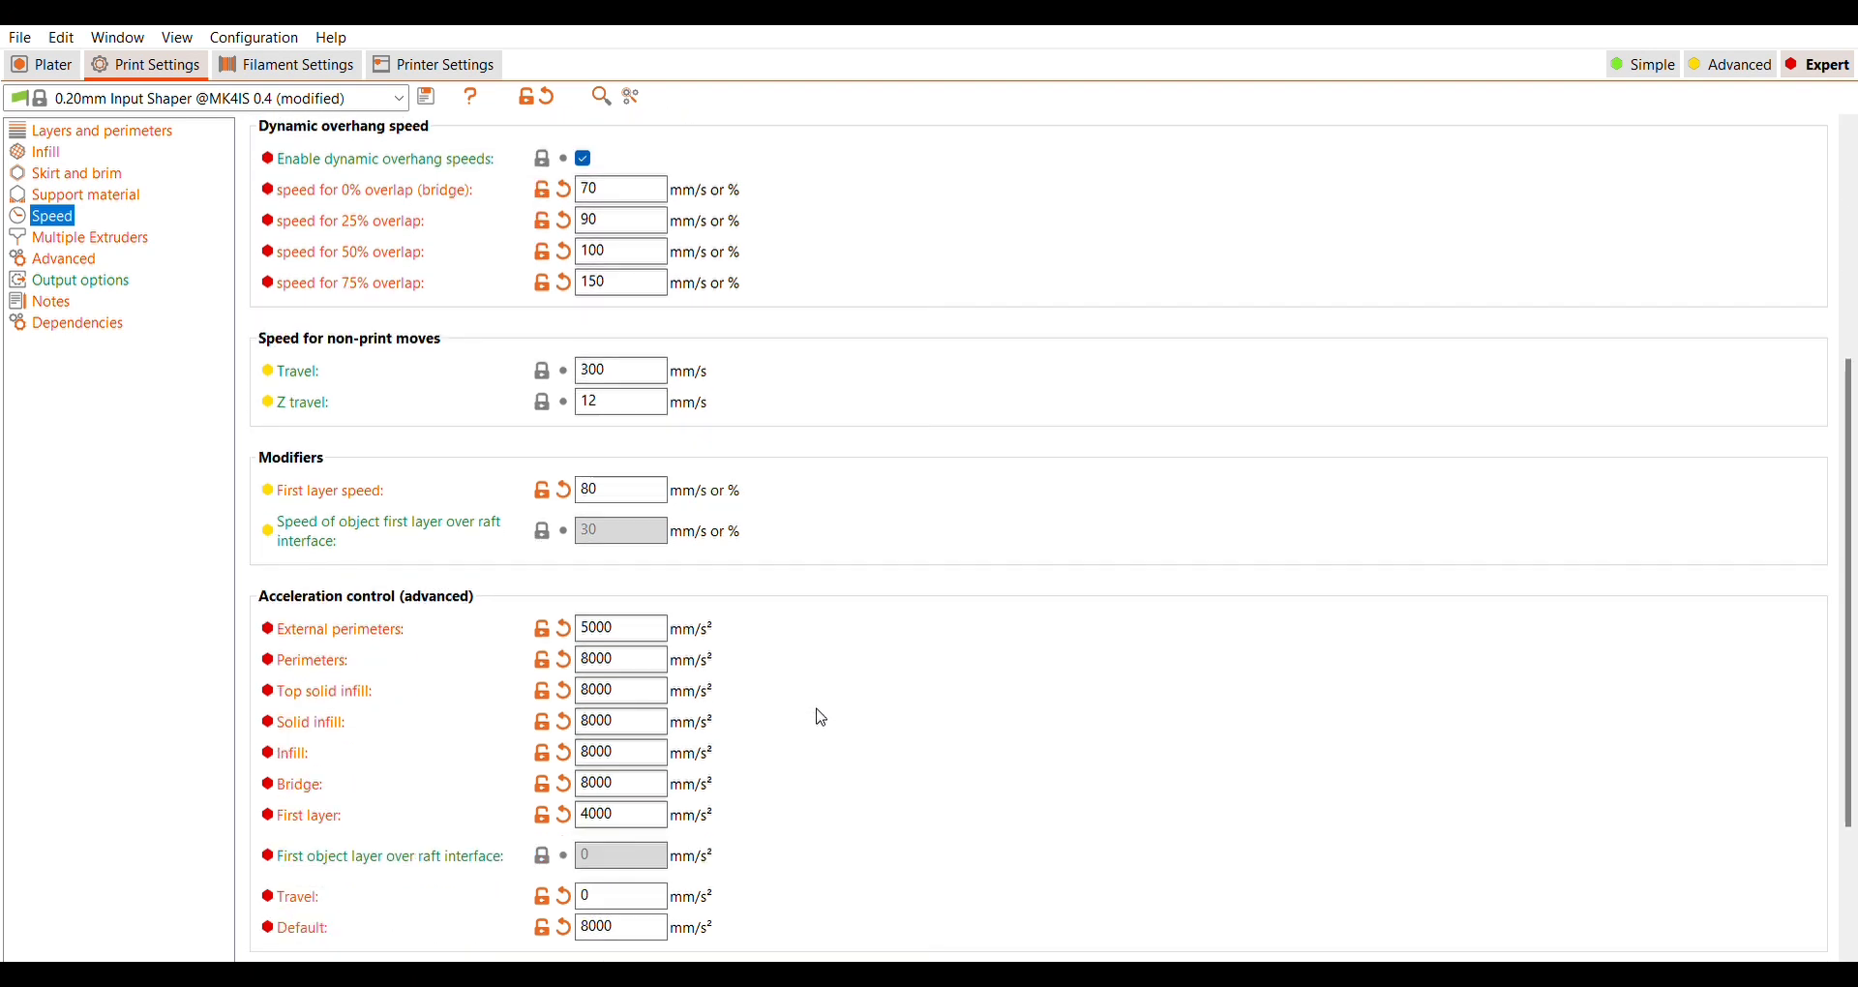
{"action": "scroll", "coordinate": [822, 718], "scroll_direction": "down", "scroll_amount": 4}
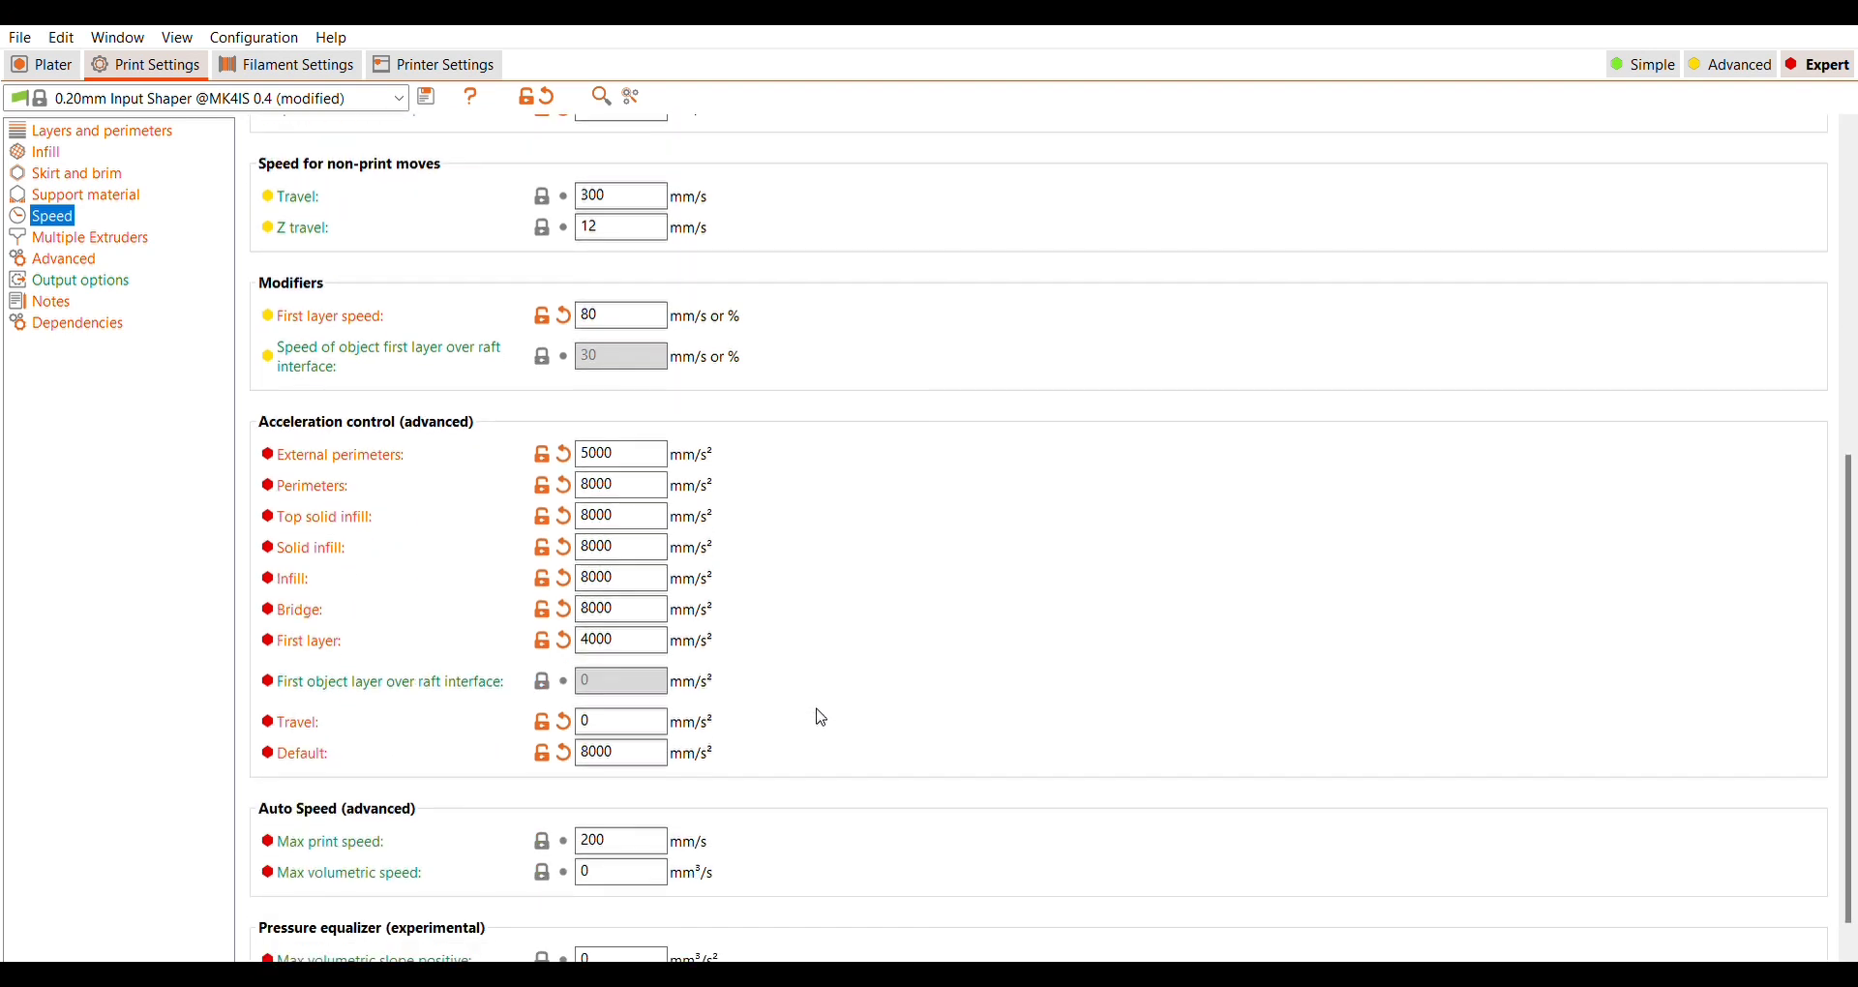
{"action": "scroll", "coordinate": [822, 718], "scroll_direction": "down", "scroll_amount": 2}
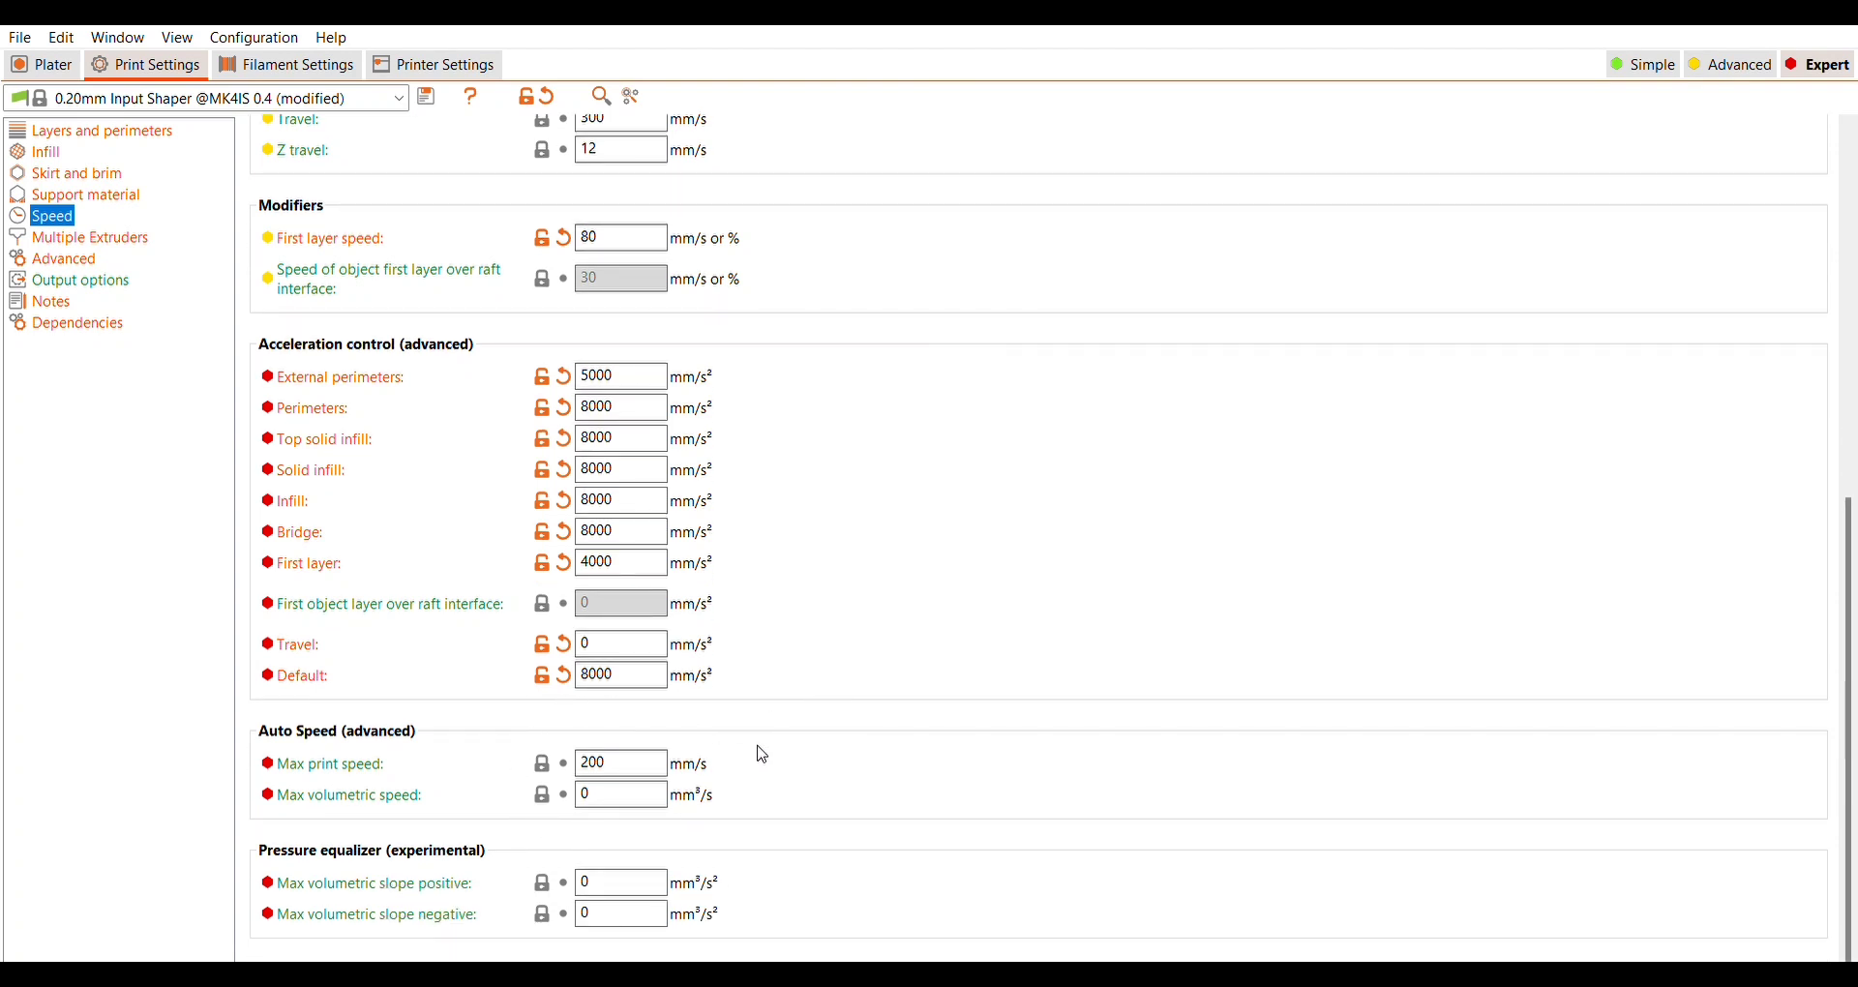
{"action": "left_click", "coordinate": [141, 232]}
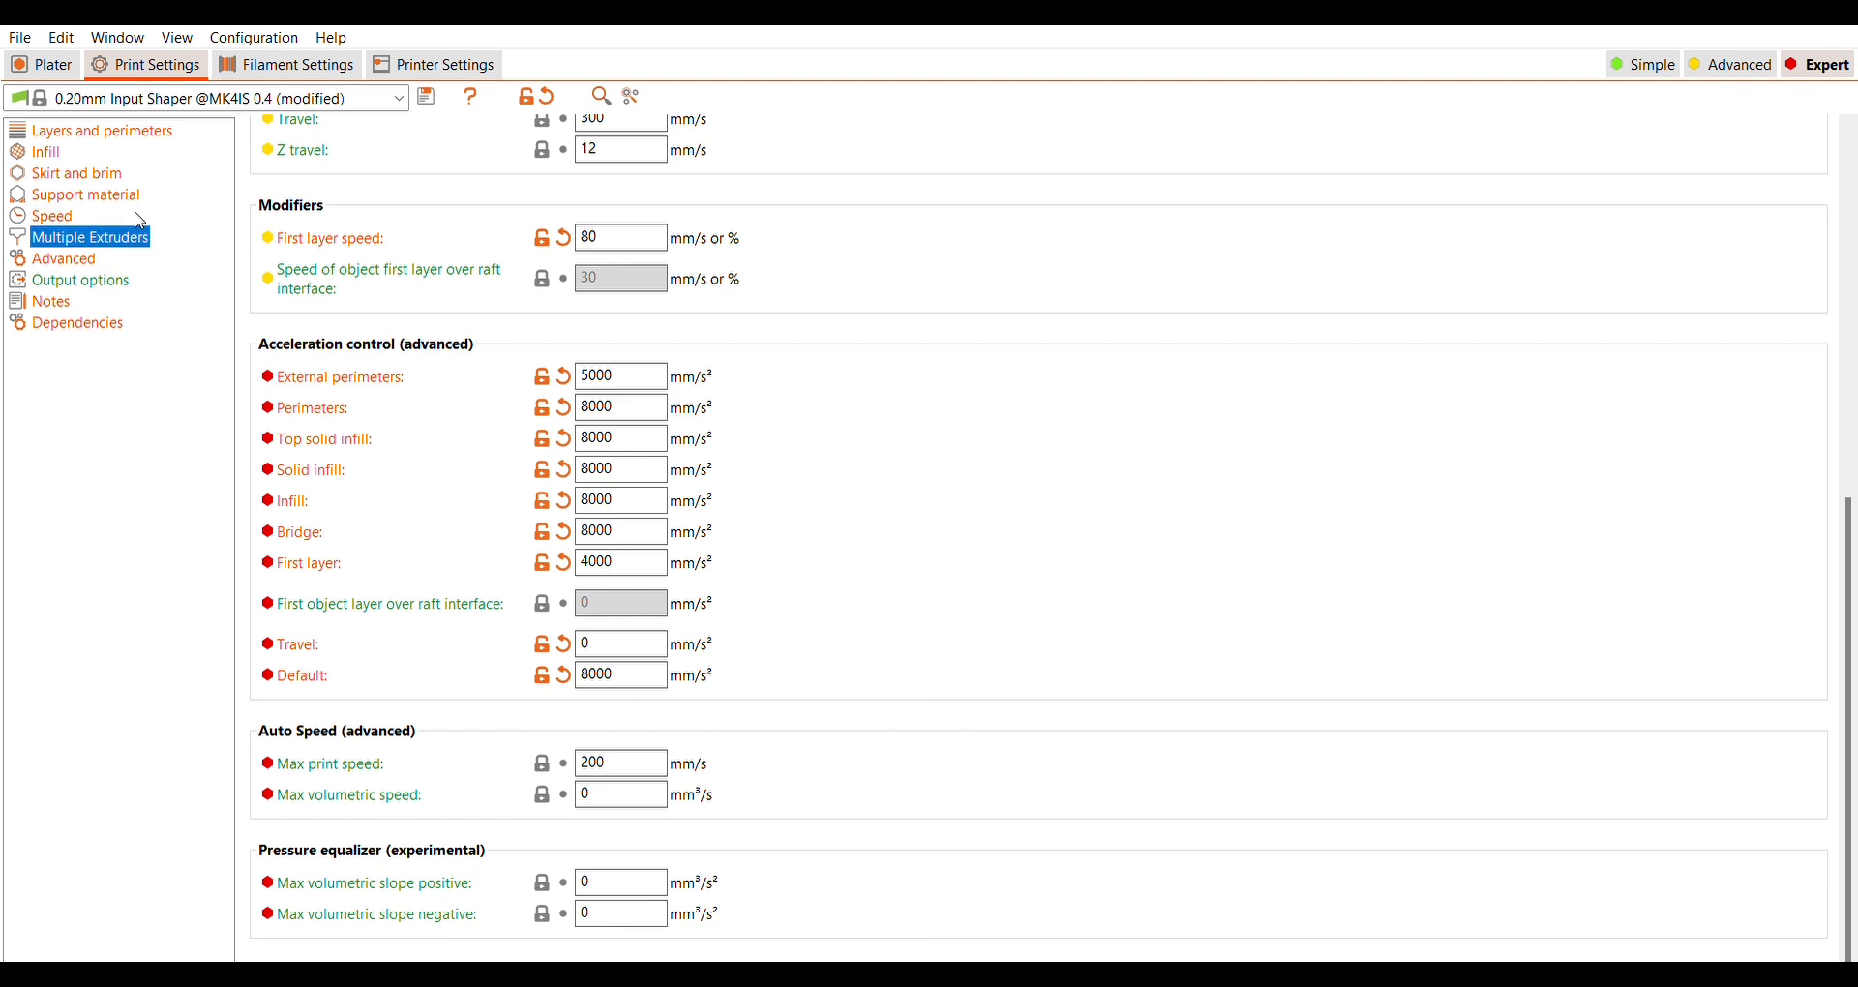
{"action": "scroll", "coordinate": [946, 507], "scroll_direction": "up", "scroll_amount": 2}
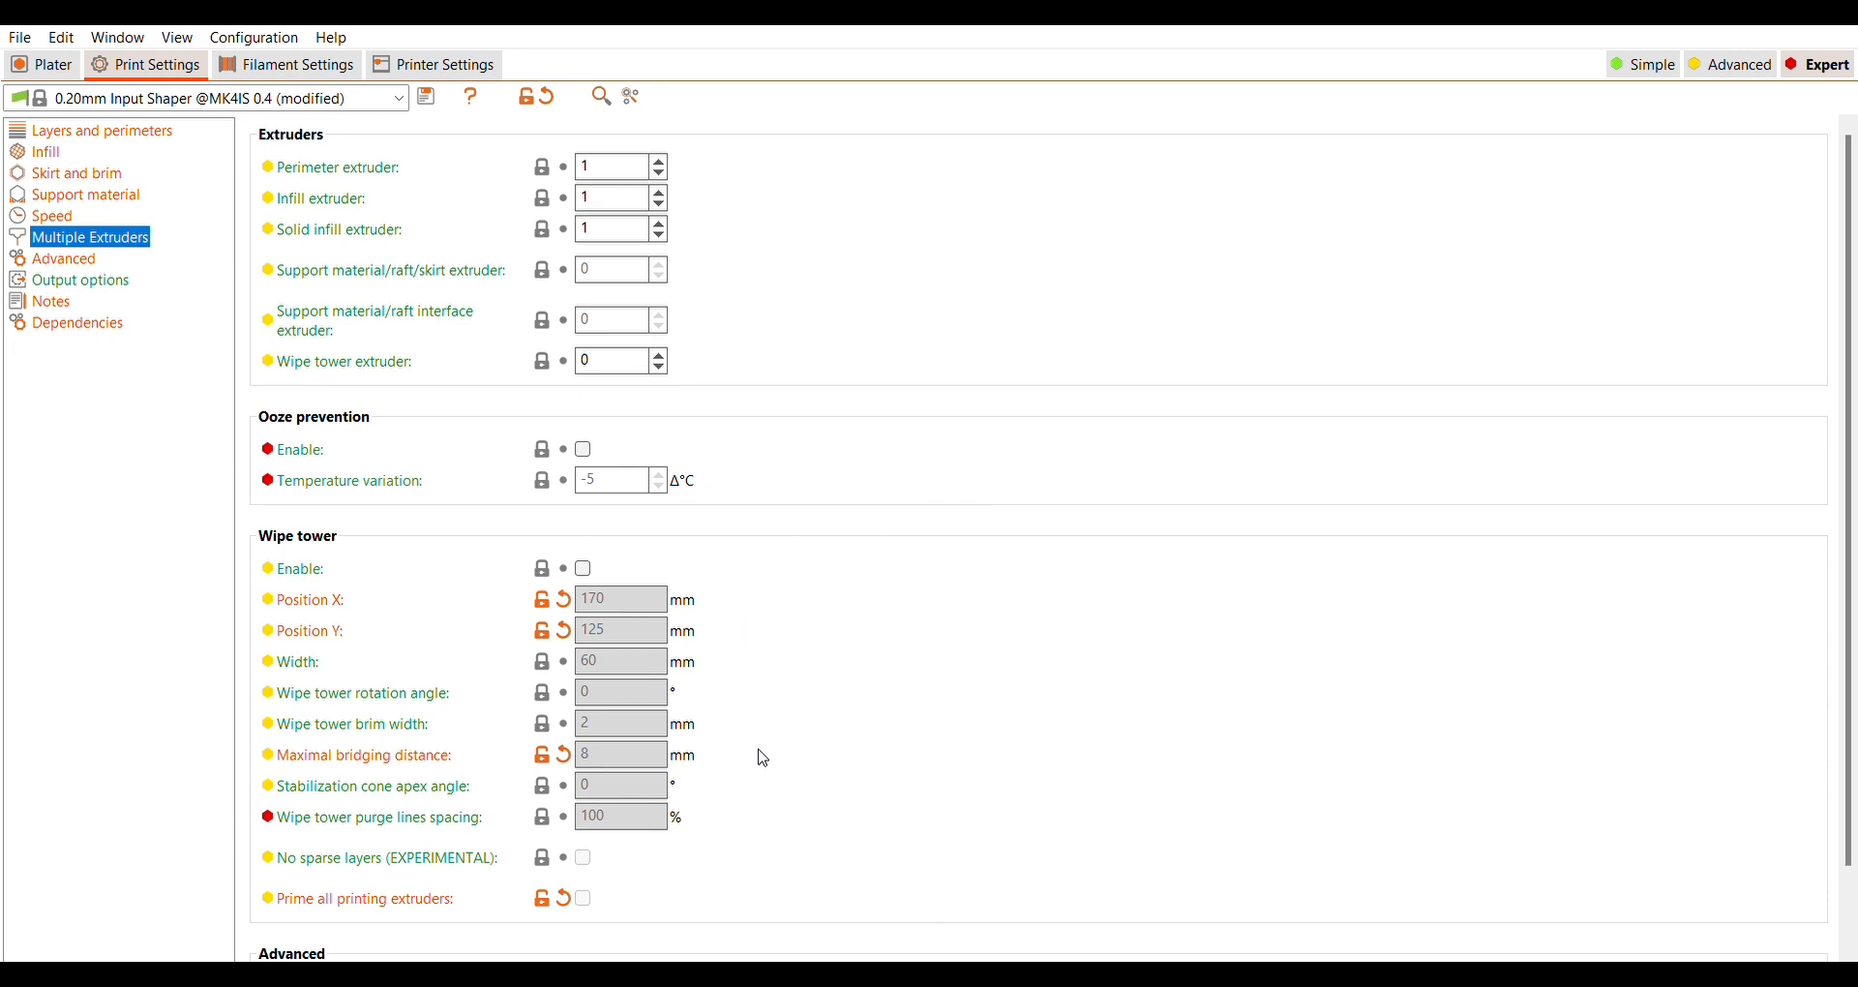
{"action": "scroll", "coordinate": [763, 761], "scroll_direction": "down", "scroll_amount": 2}
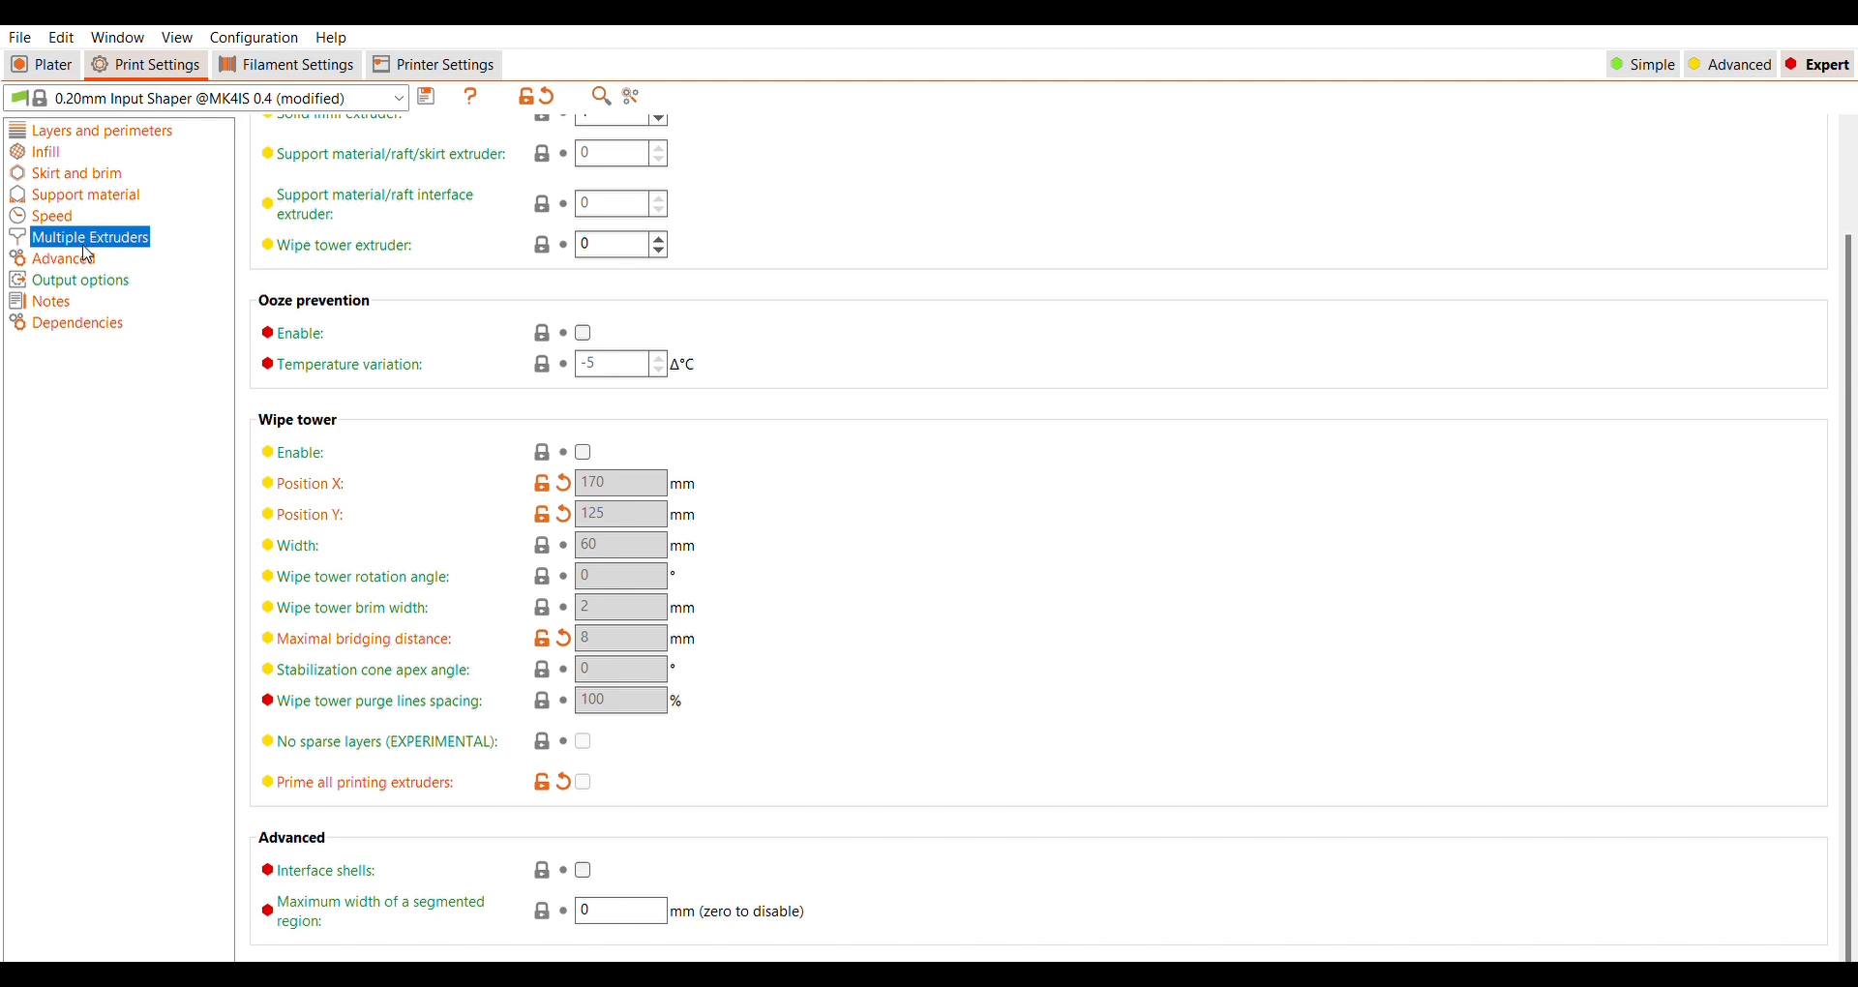
{"action": "key", "text": "Down"}
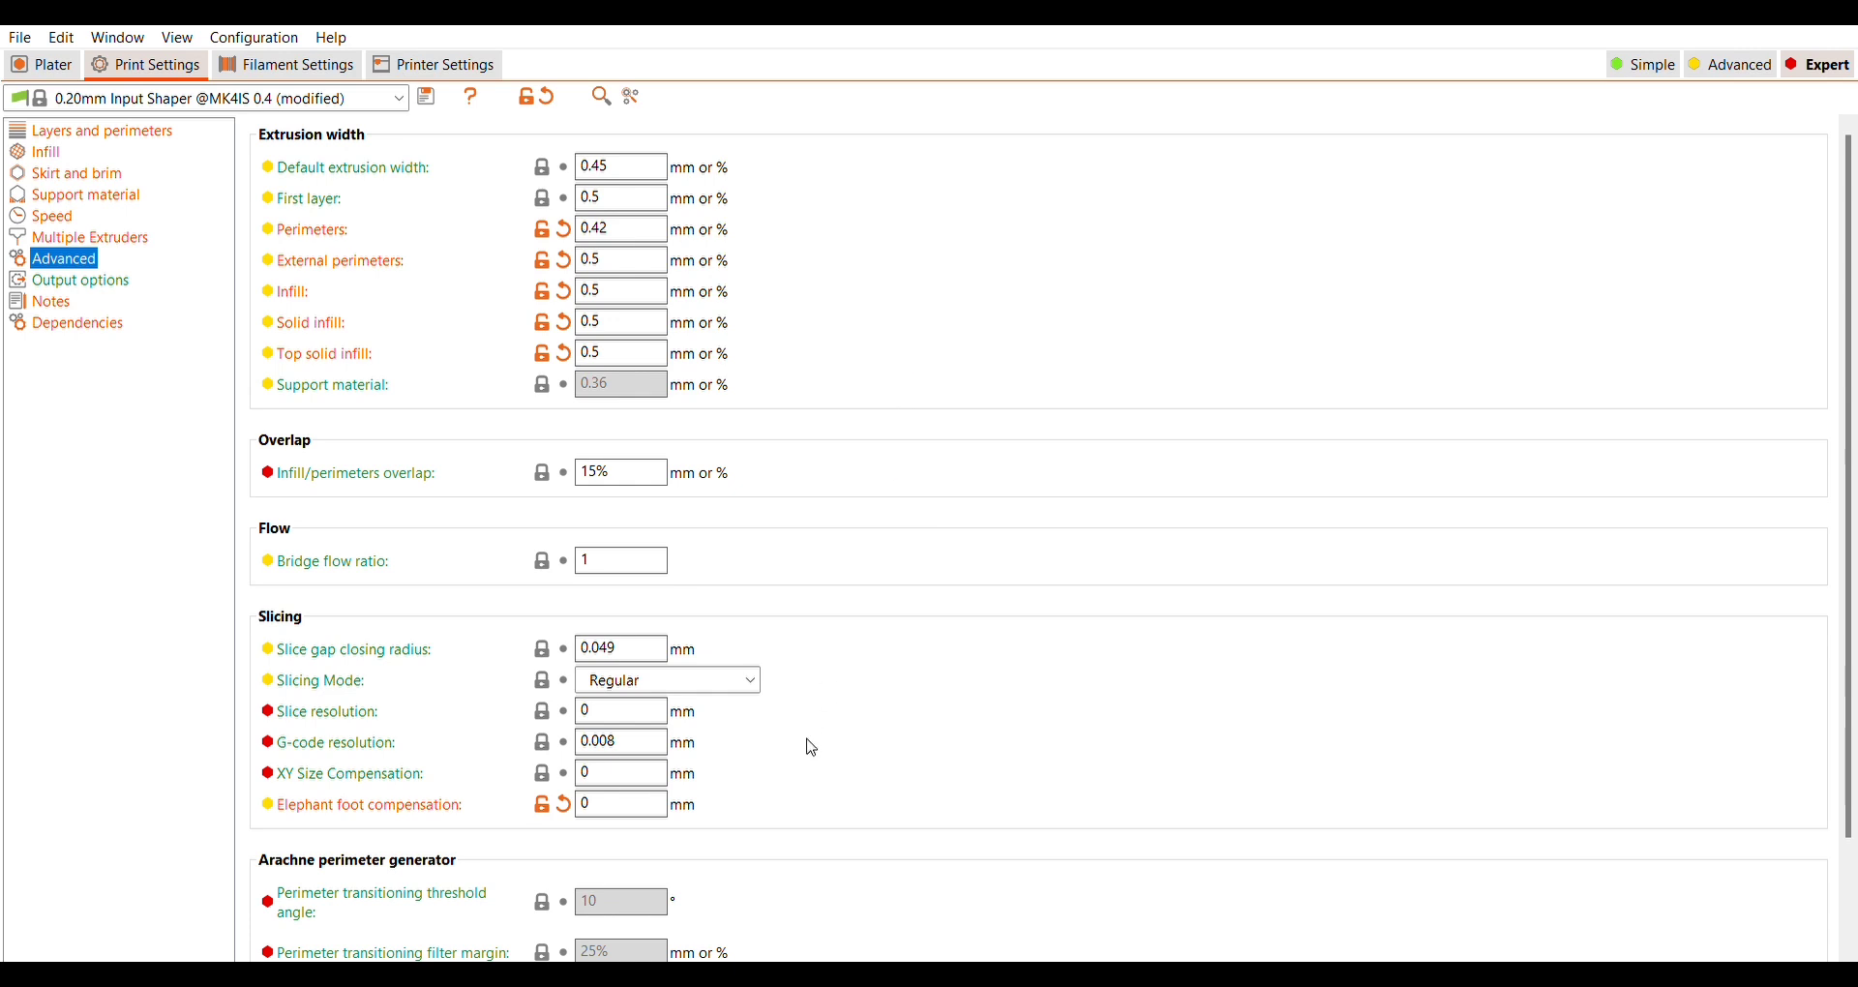
Read the profile's Notes and Dependencies, then return to the sliced Benchy on the plater
{"action": "scroll", "coordinate": [816, 754], "scroll_direction": "down", "scroll_amount": 3}
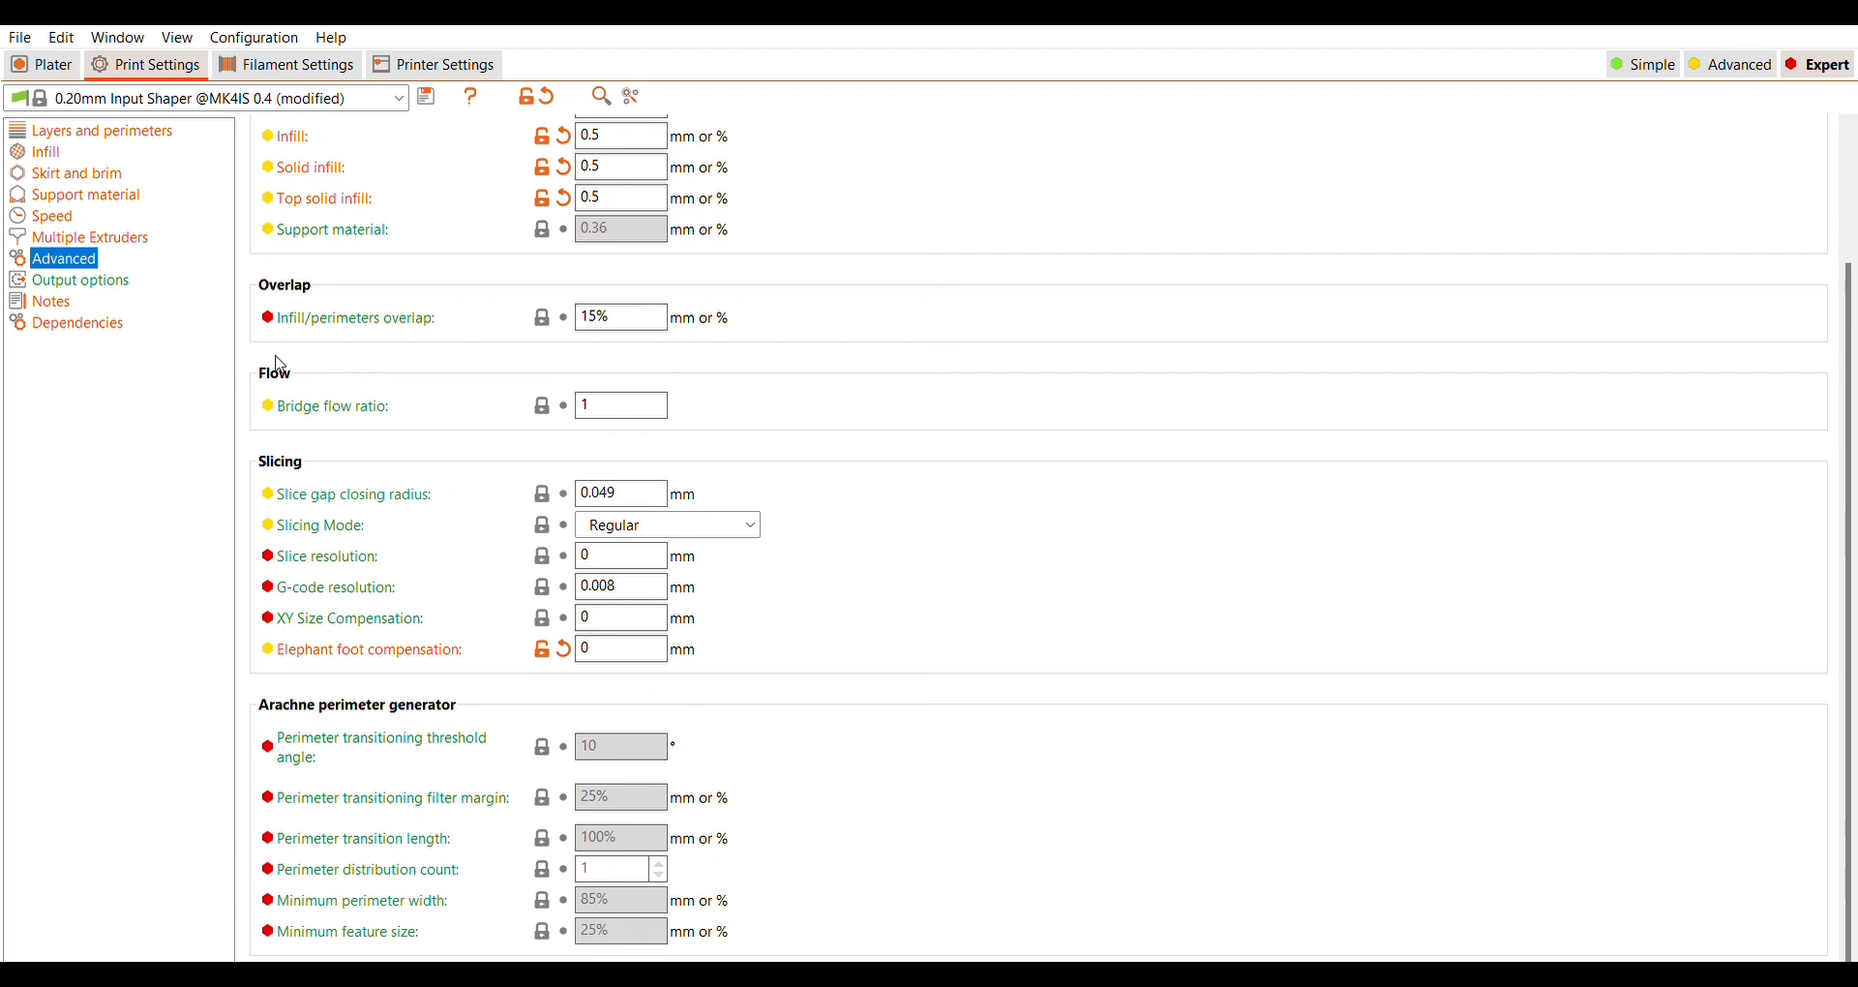
{"action": "left_click", "coordinate": [51, 302]}
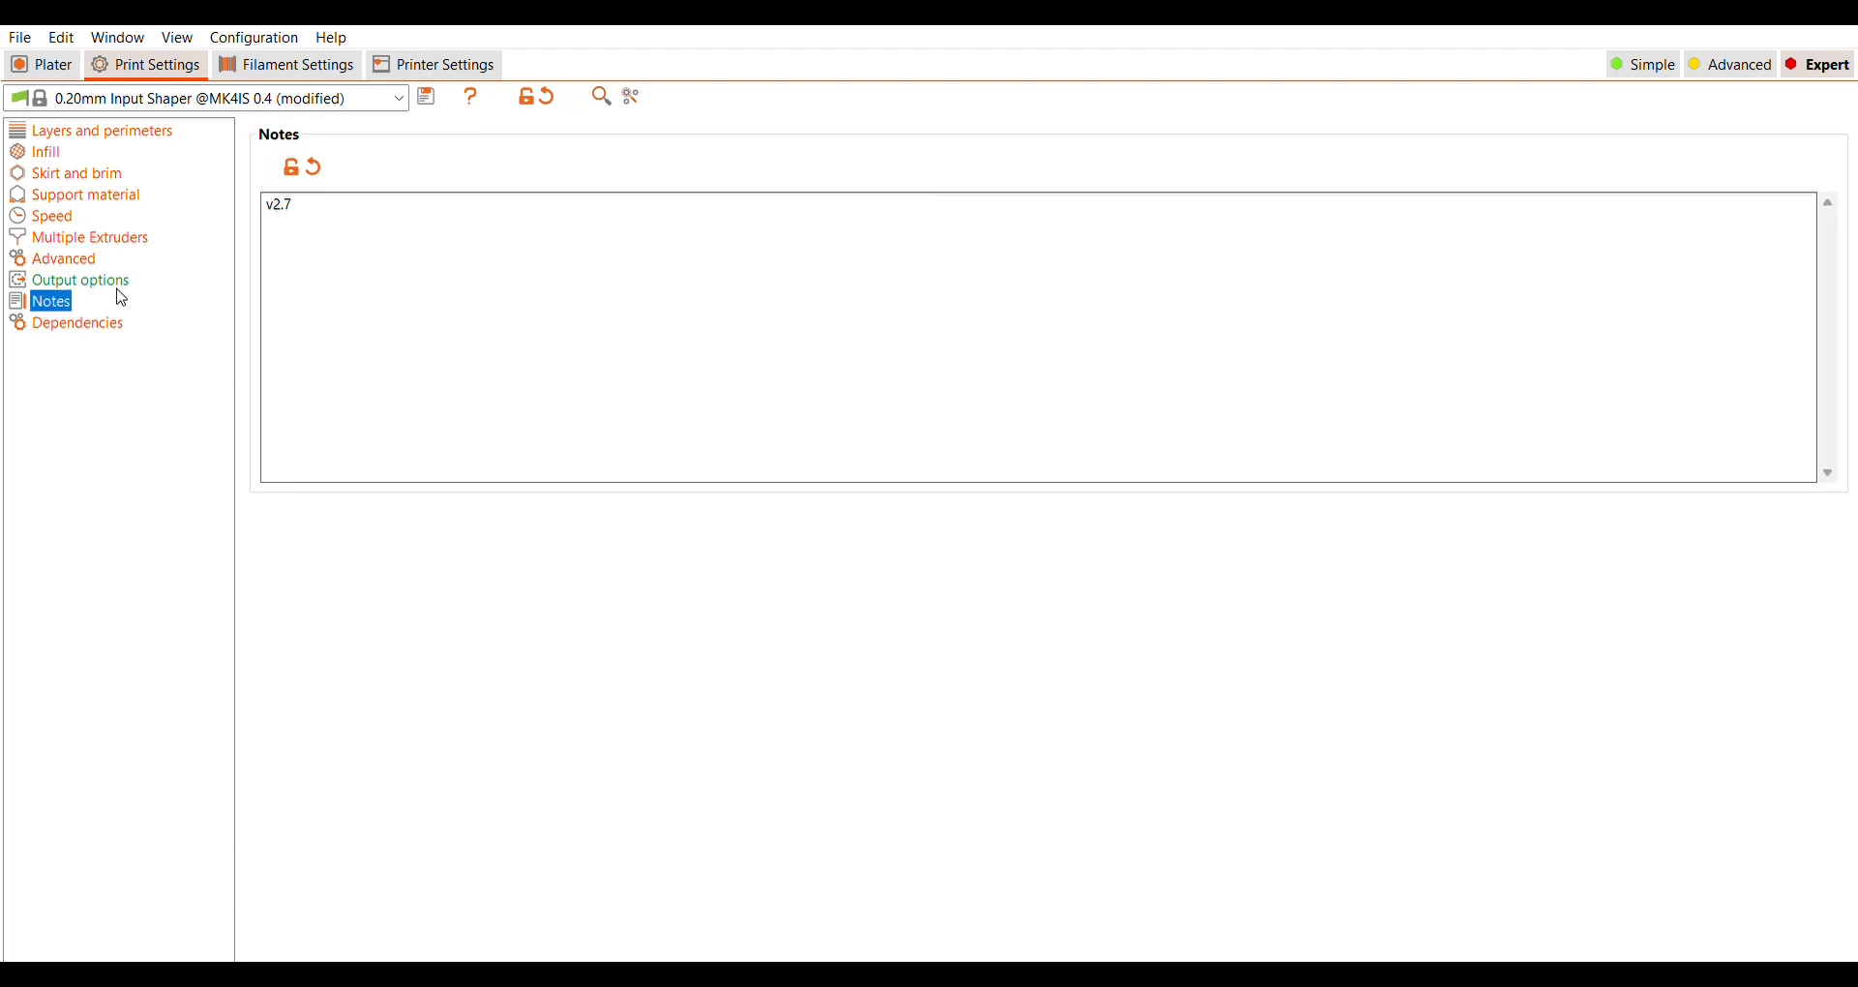
{"action": "left_click", "coordinate": [101, 321]}
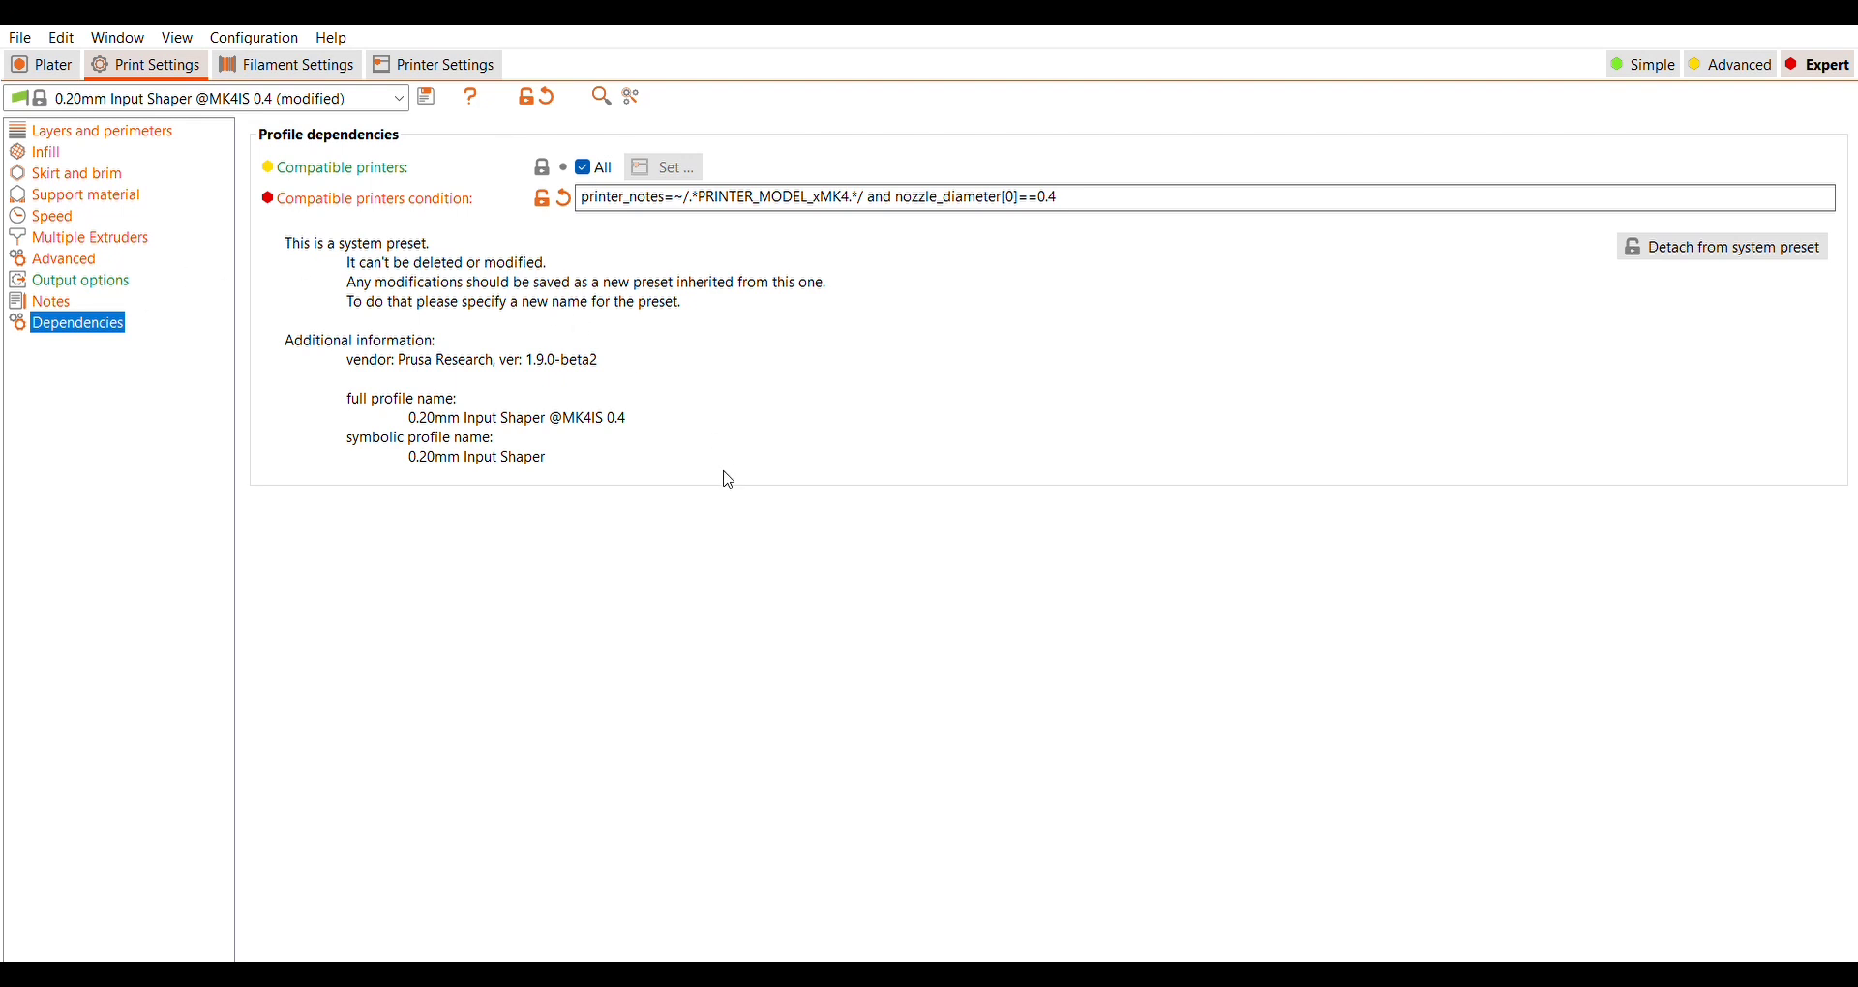
{"action": "left_click", "coordinate": [53, 60]}
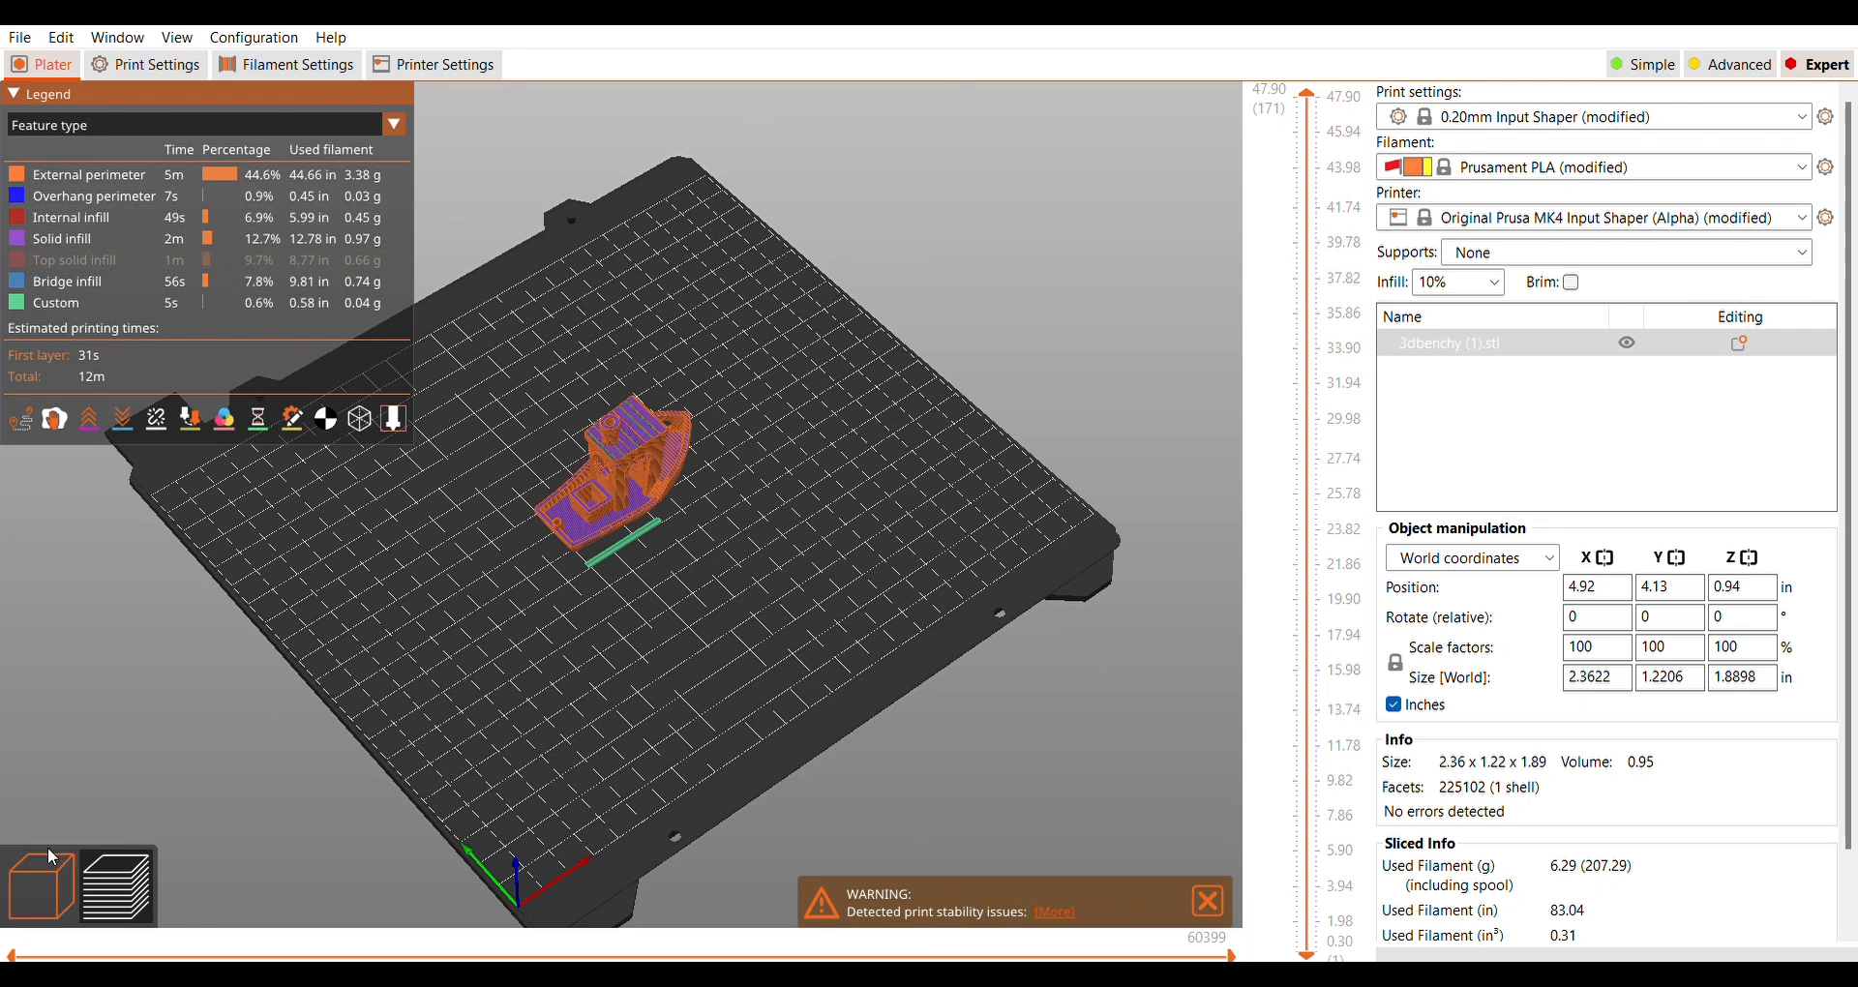
Return to the 3D editor and delete the Benchy from the plate
{"action": "left_click", "coordinate": [44, 871]}
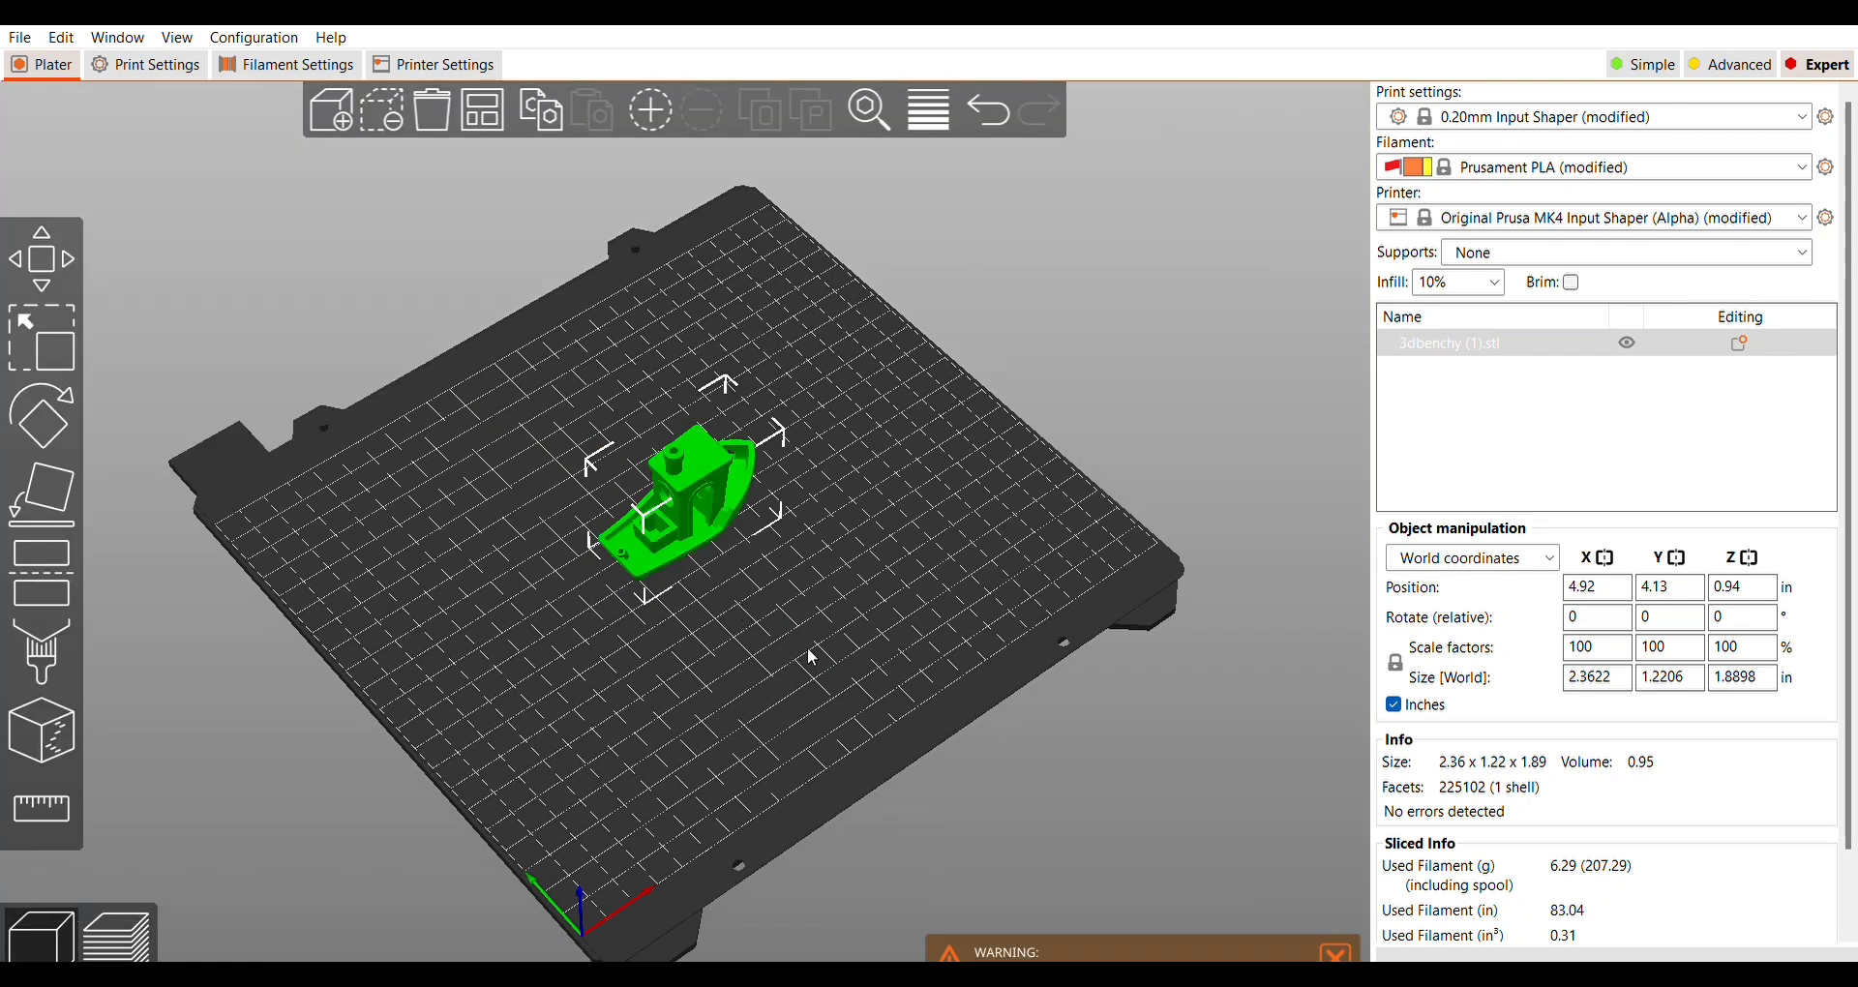
{"action": "key", "text": "Delete"}
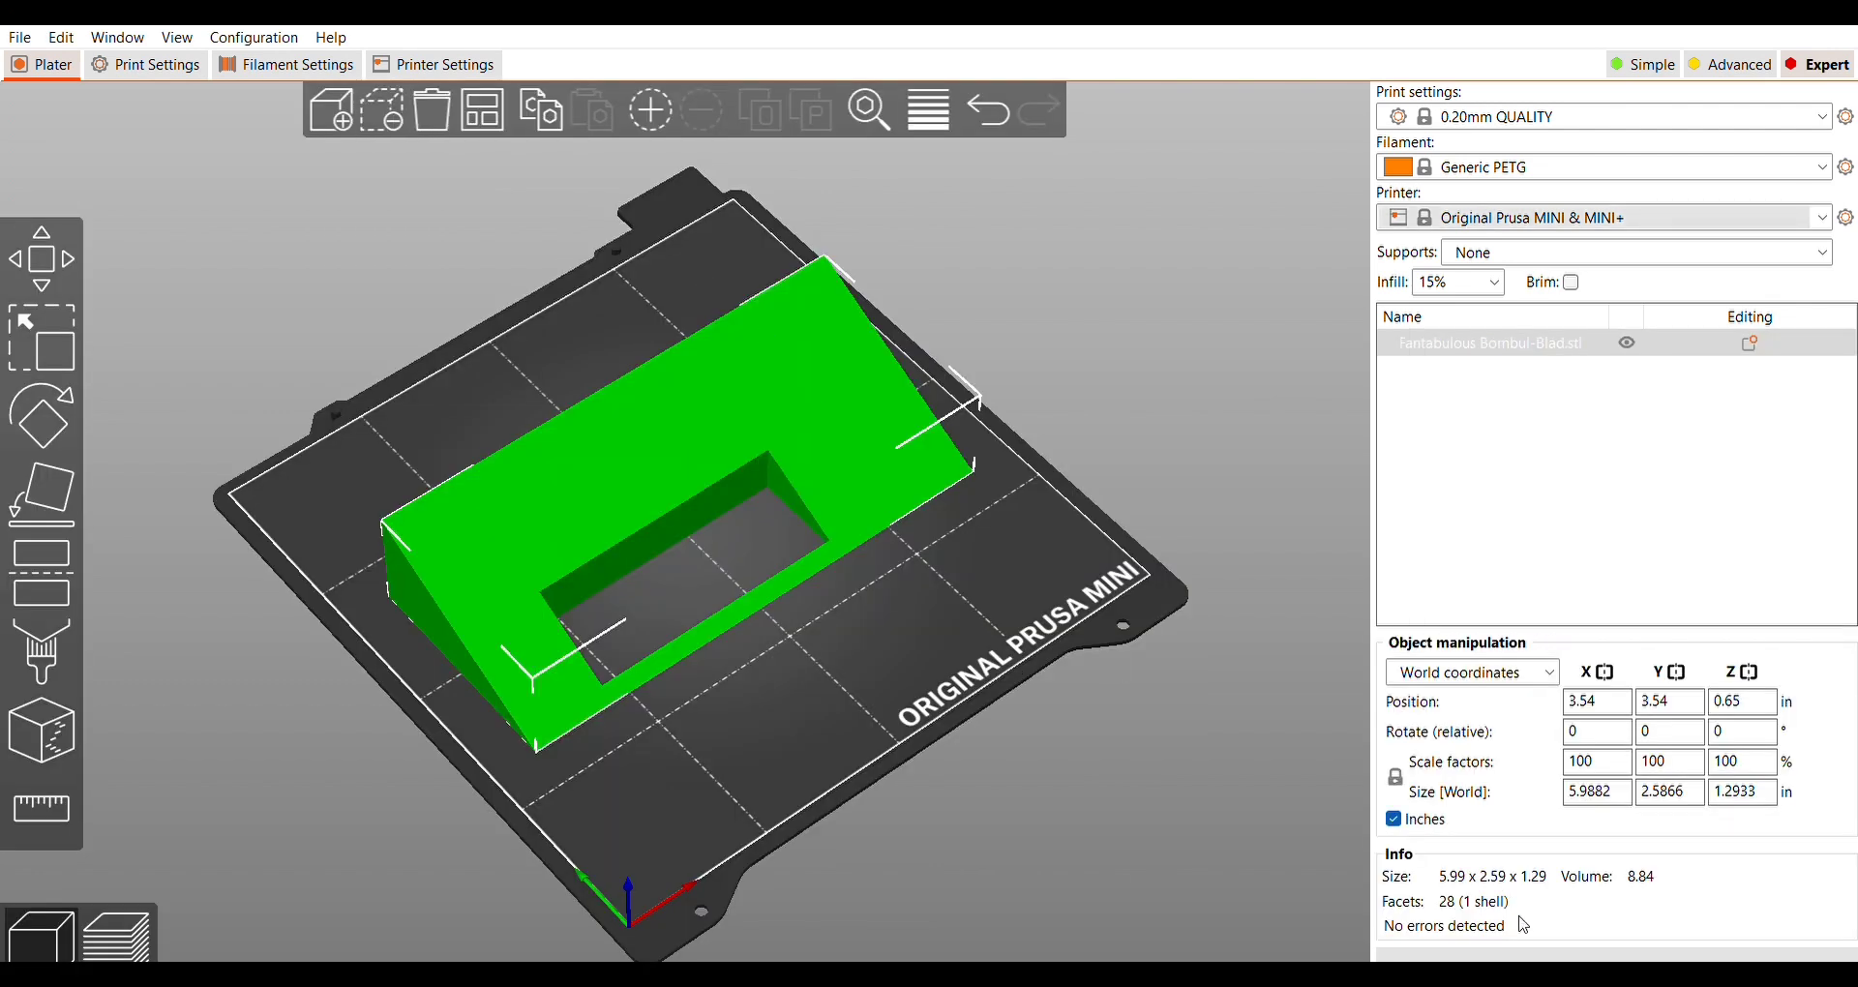
Slice the tool add-on for the Prusa MINI and orbit to inspect the roughly 3h28m result
{"action": "key", "text": "ctrl+r"}
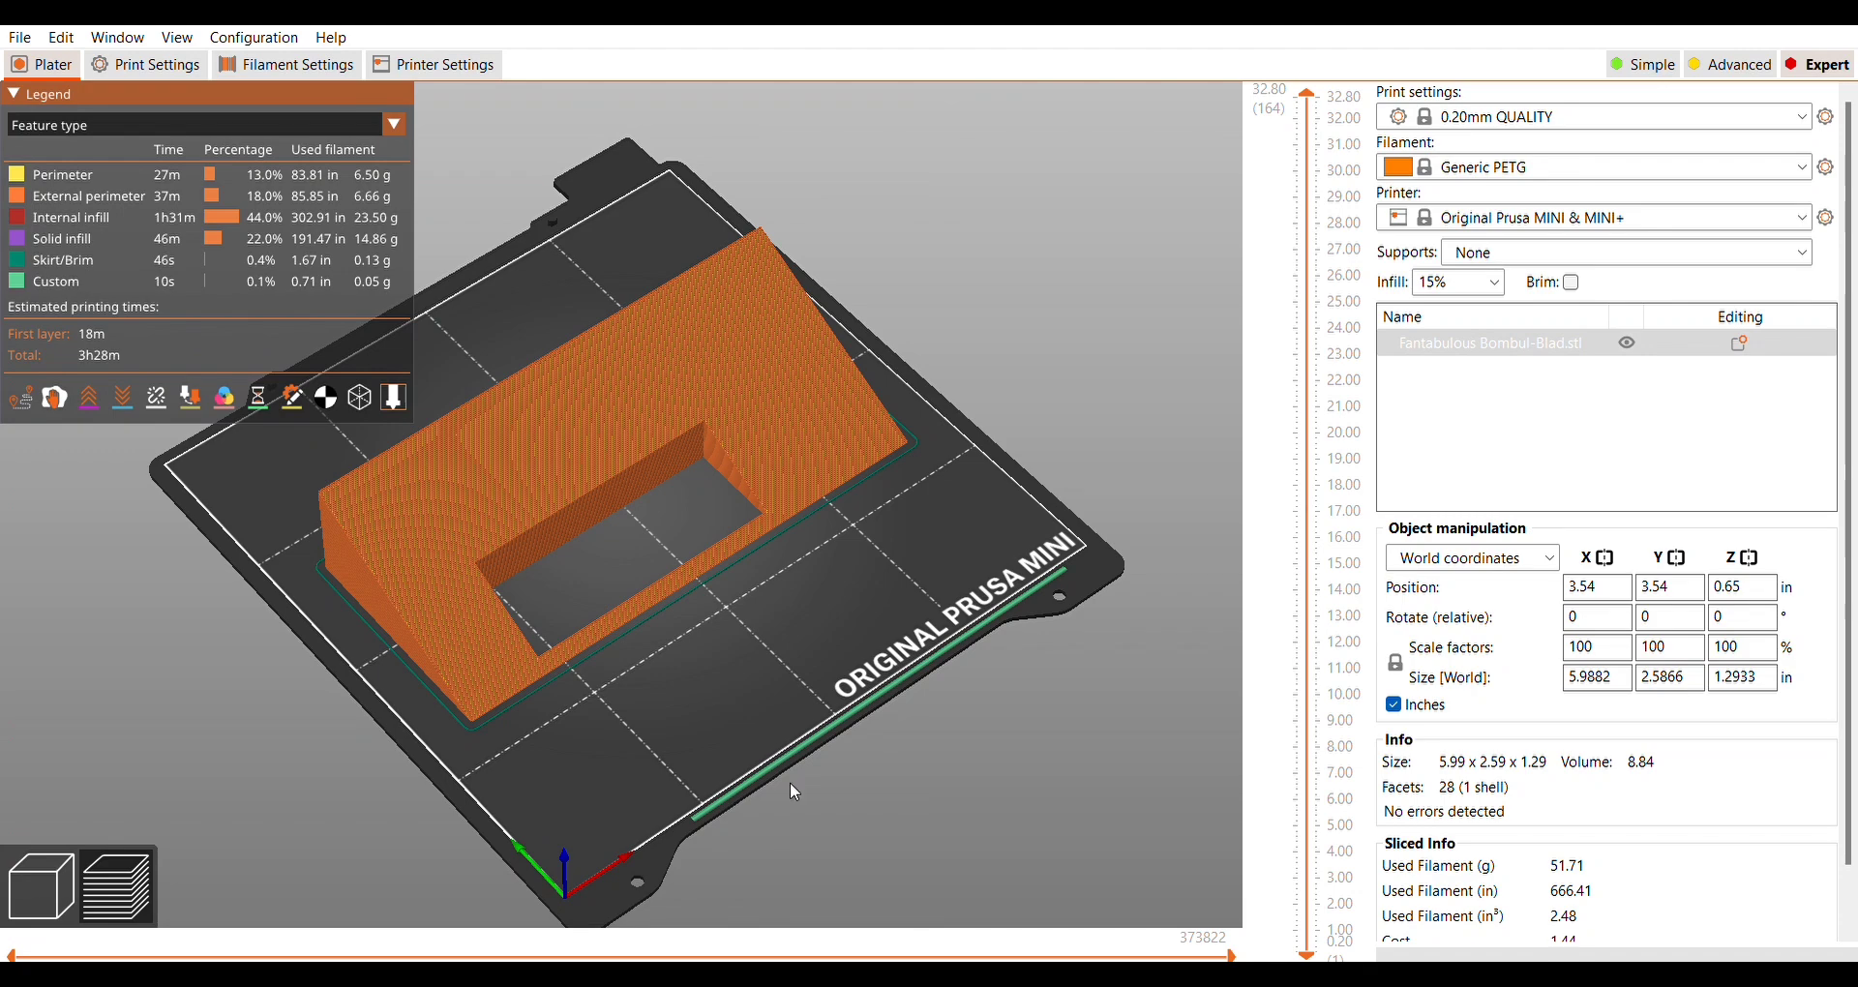
{"action": "mouse_move", "coordinate": [790, 782]}
{"action": "left_mouse_down"}
{"action": "mouse_move", "coordinate": [849, 724]}
{"action": "mouse_move", "coordinate": [786, 803]}
{"action": "left_mouse_up"}
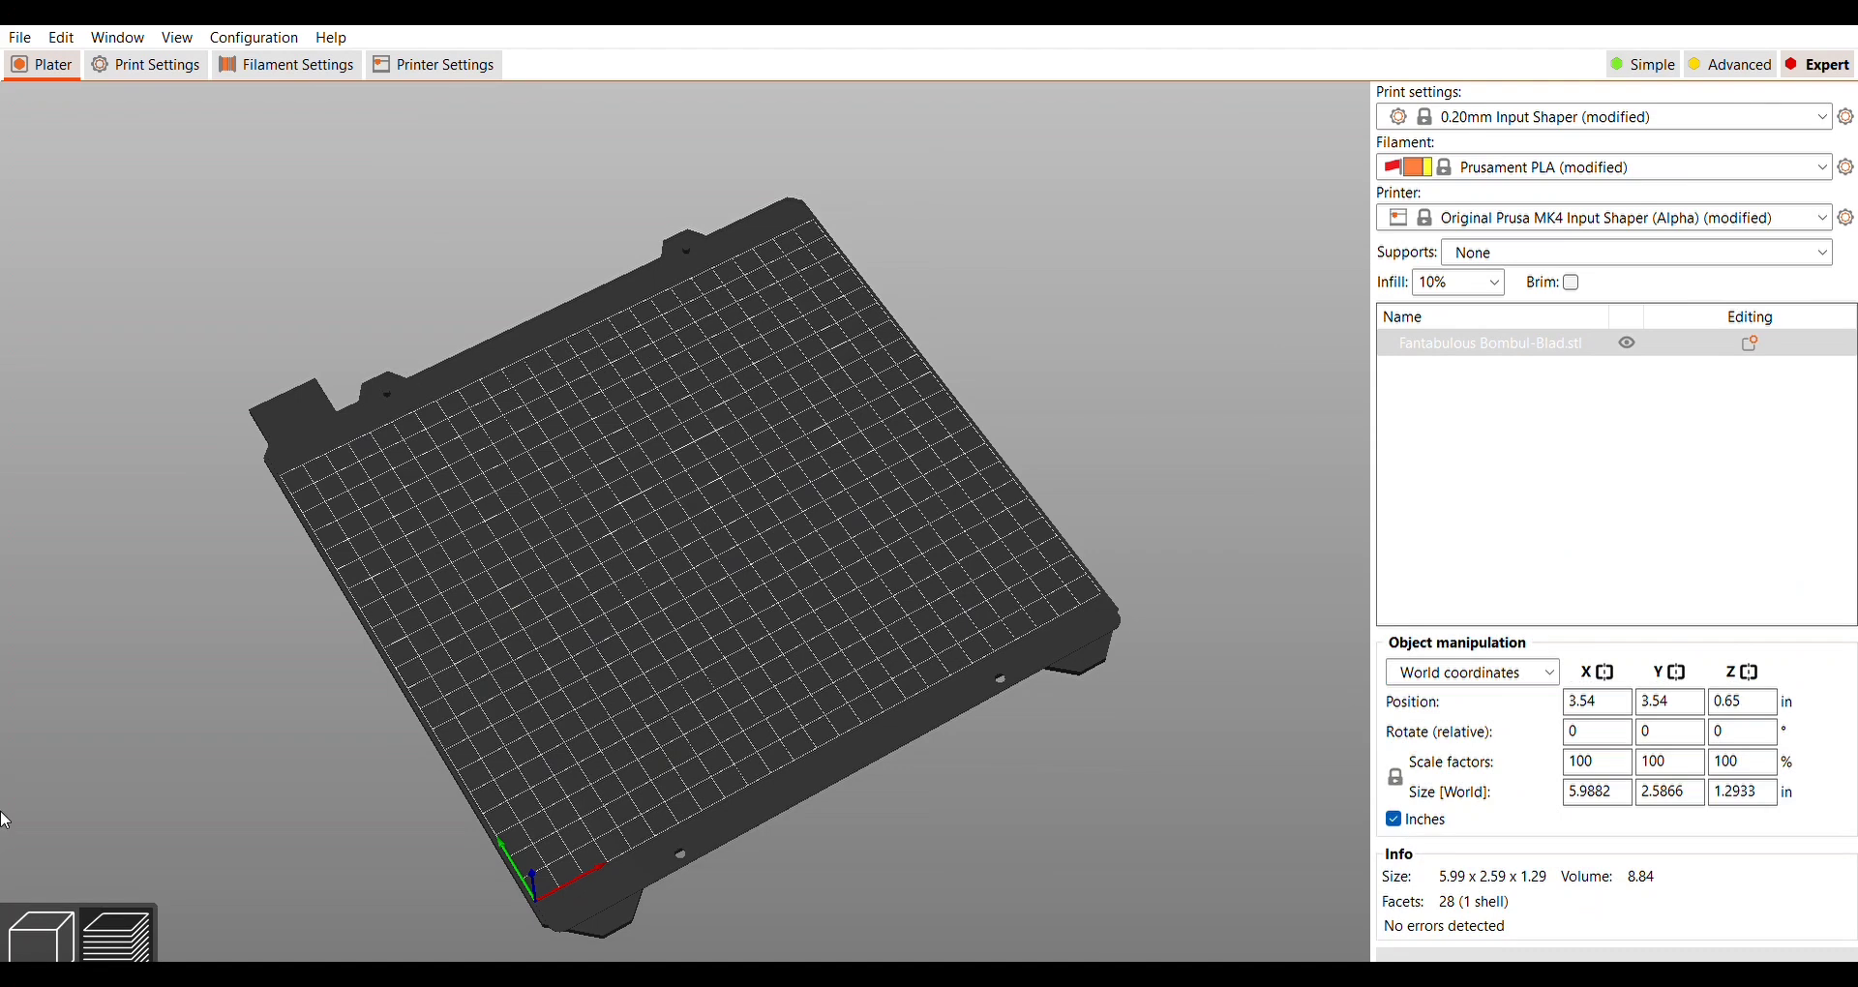
Square the view on the MK4 bed and re-slice the add-on with the MK4 Input Shaper profile
{"action": "left_click", "coordinate": [48, 948]}
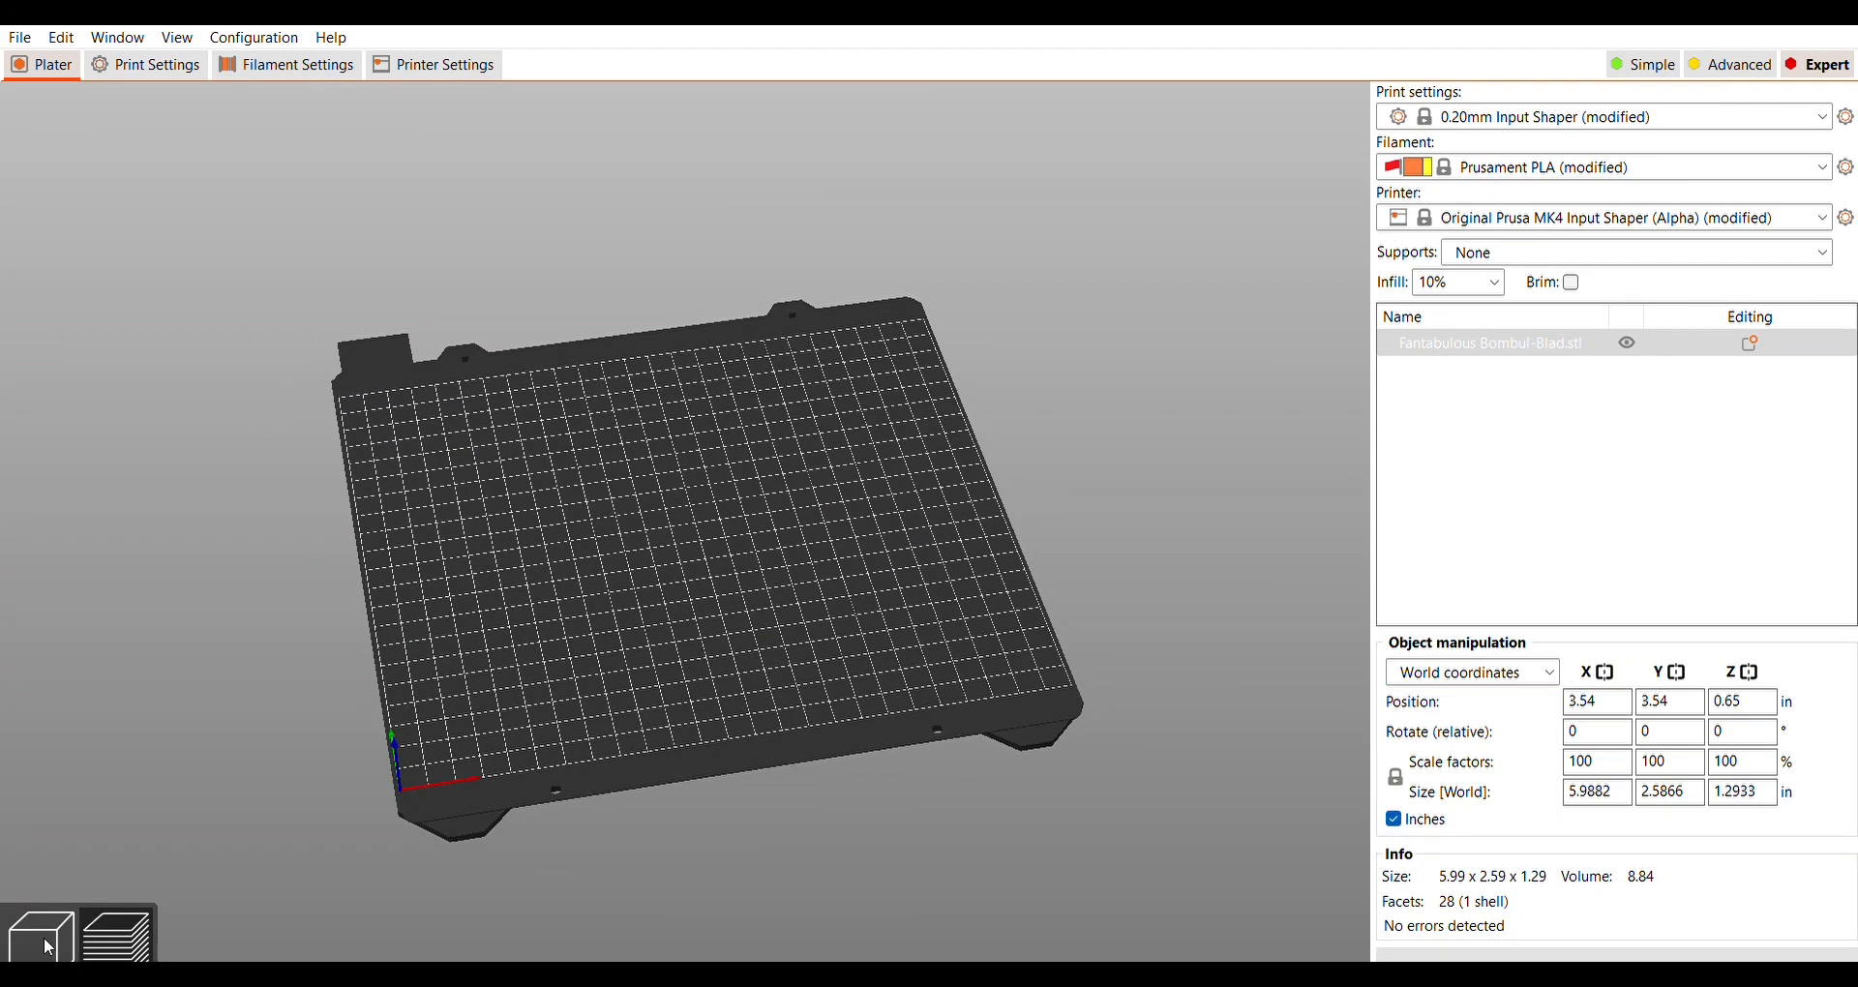
{"action": "left_click", "coordinate": [49, 949]}
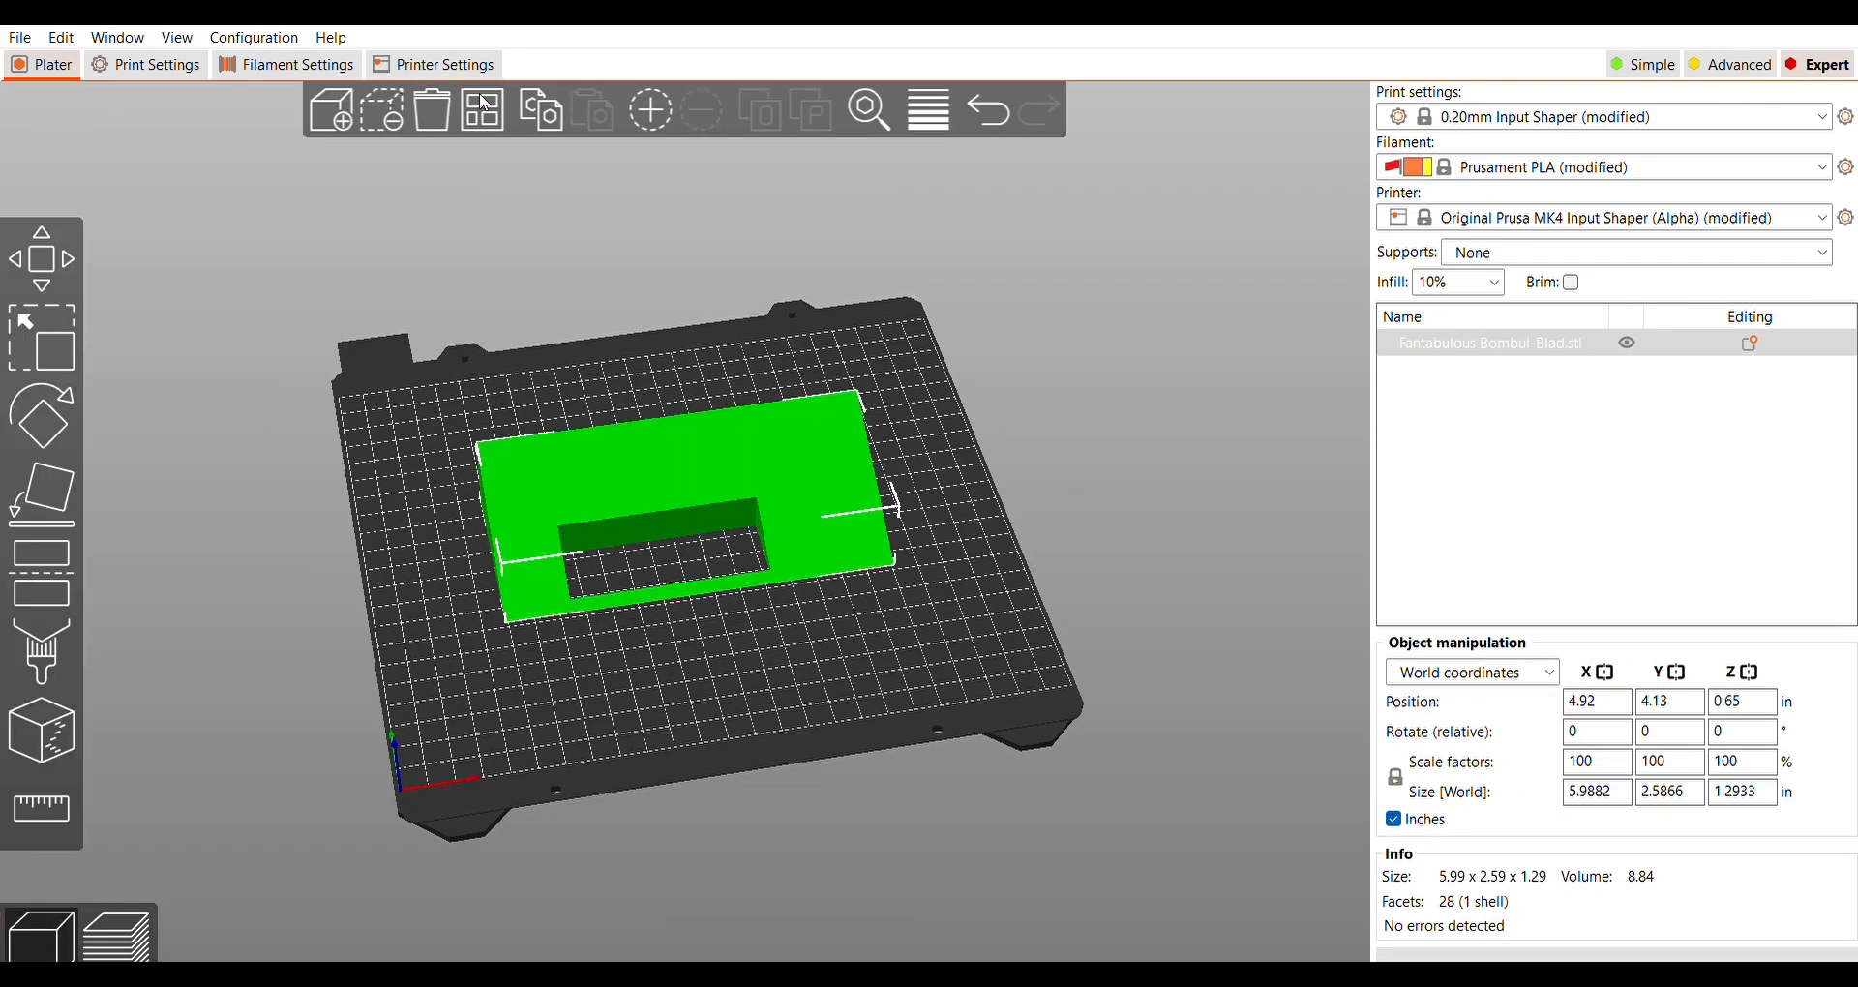
{"action": "left_click", "coordinate": [1657, 954]}
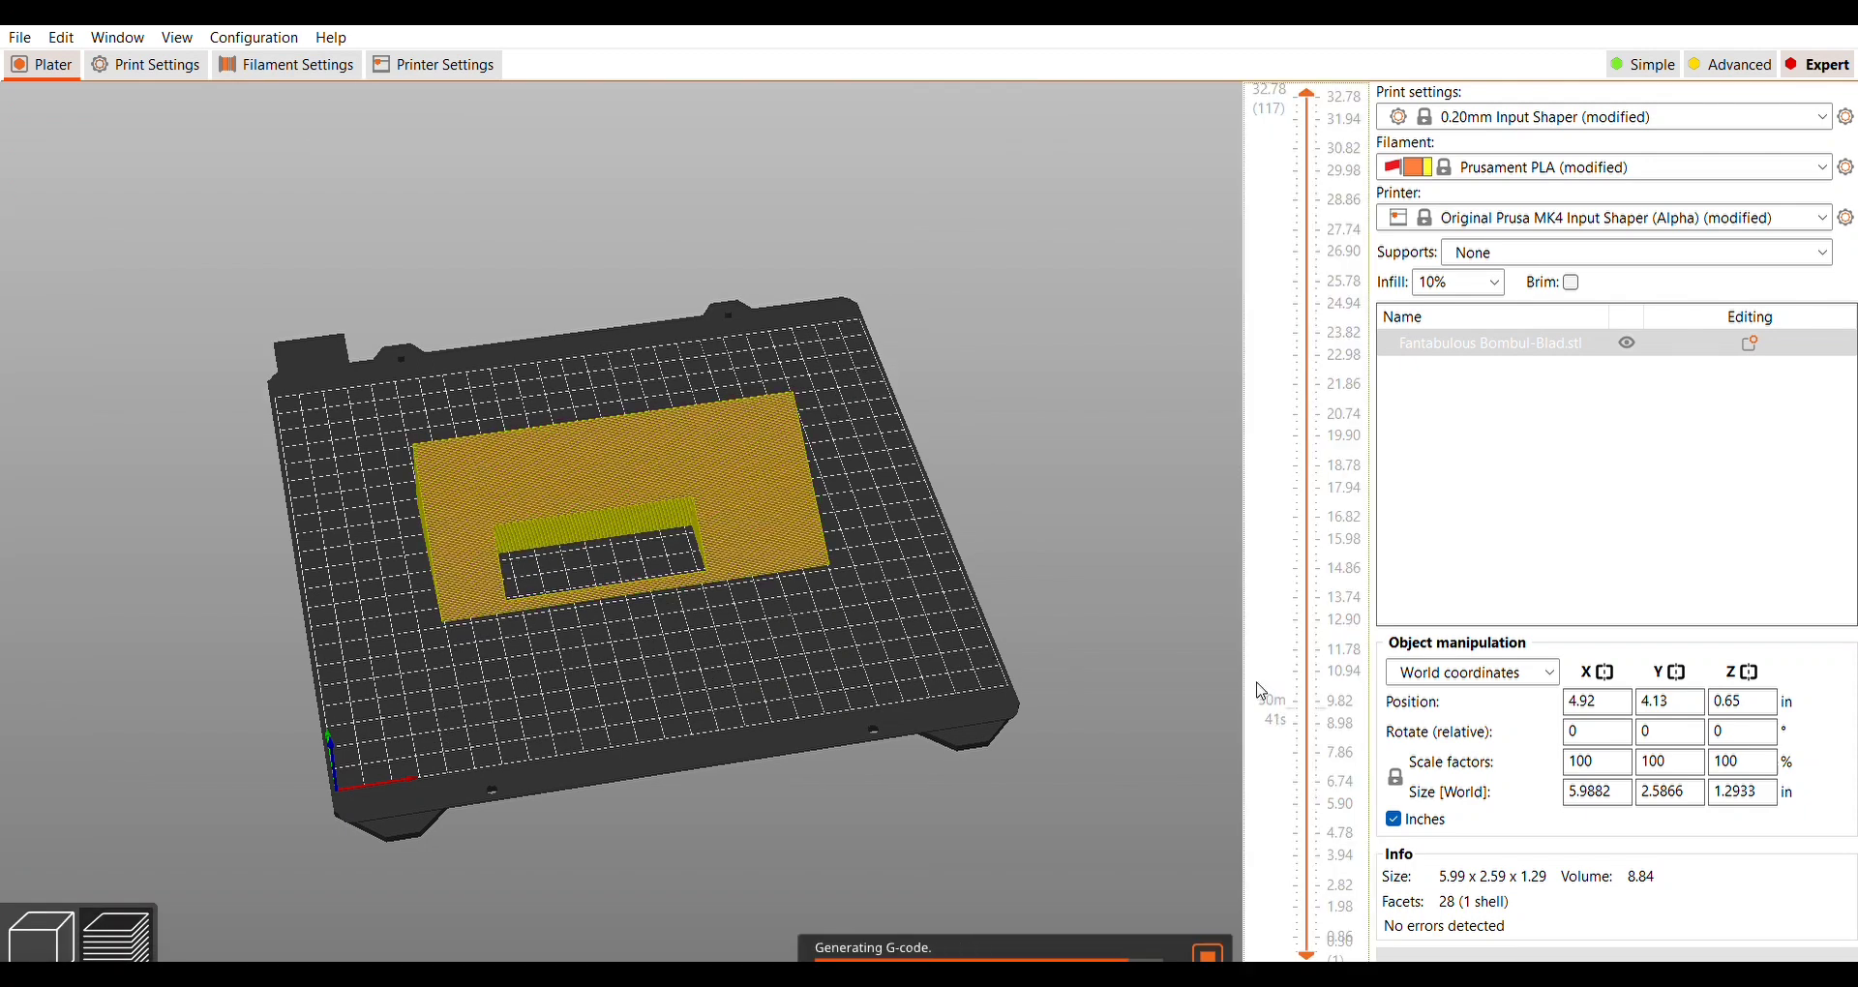